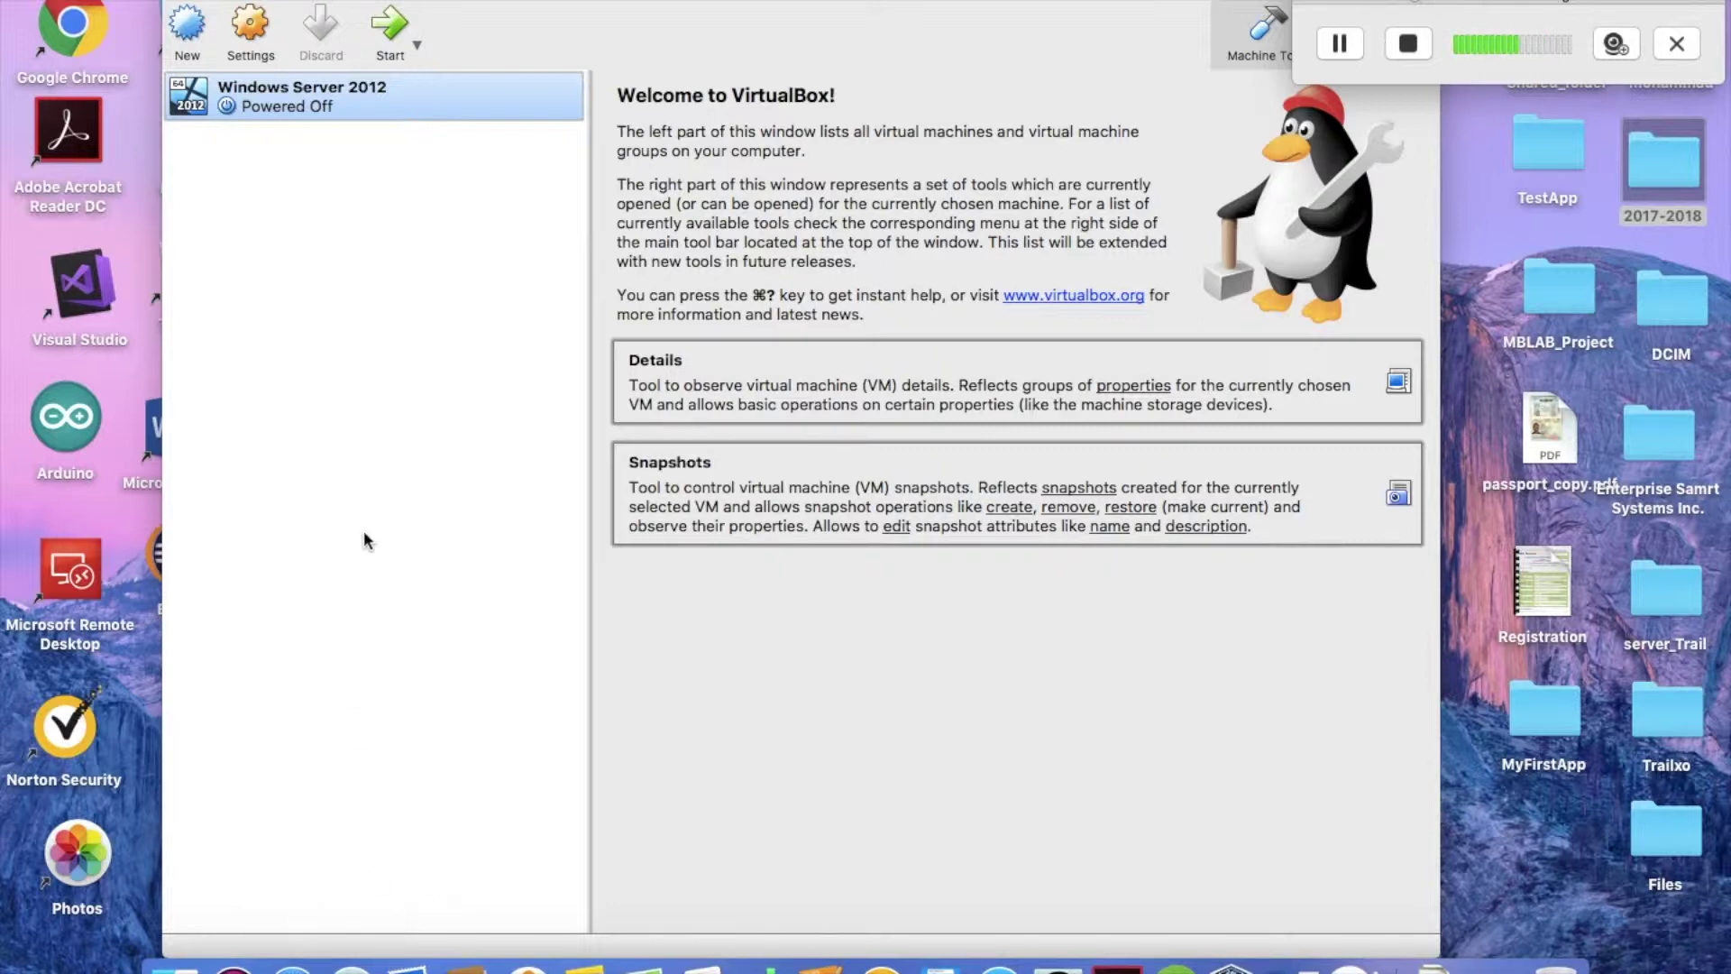
# Set the VM's Adapter 2 to Bridged Adapter on en0: Wi-Fi and save the settings.
pyautogui.click(247, 29)
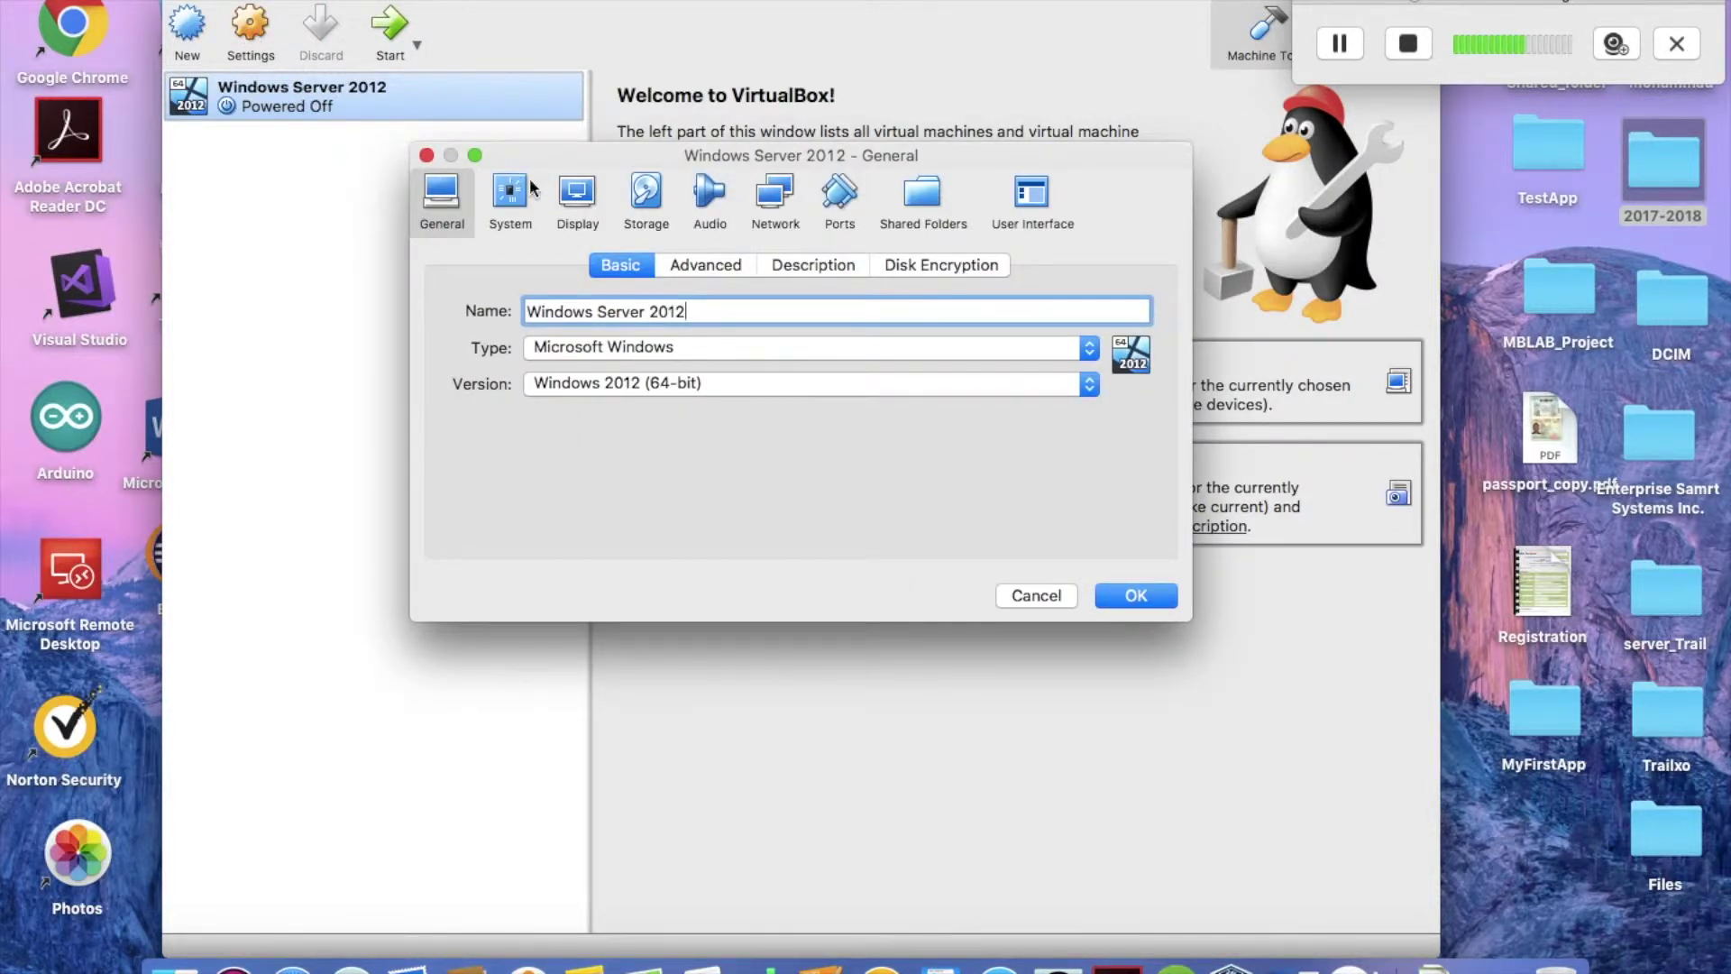
pyautogui.click(771, 202)
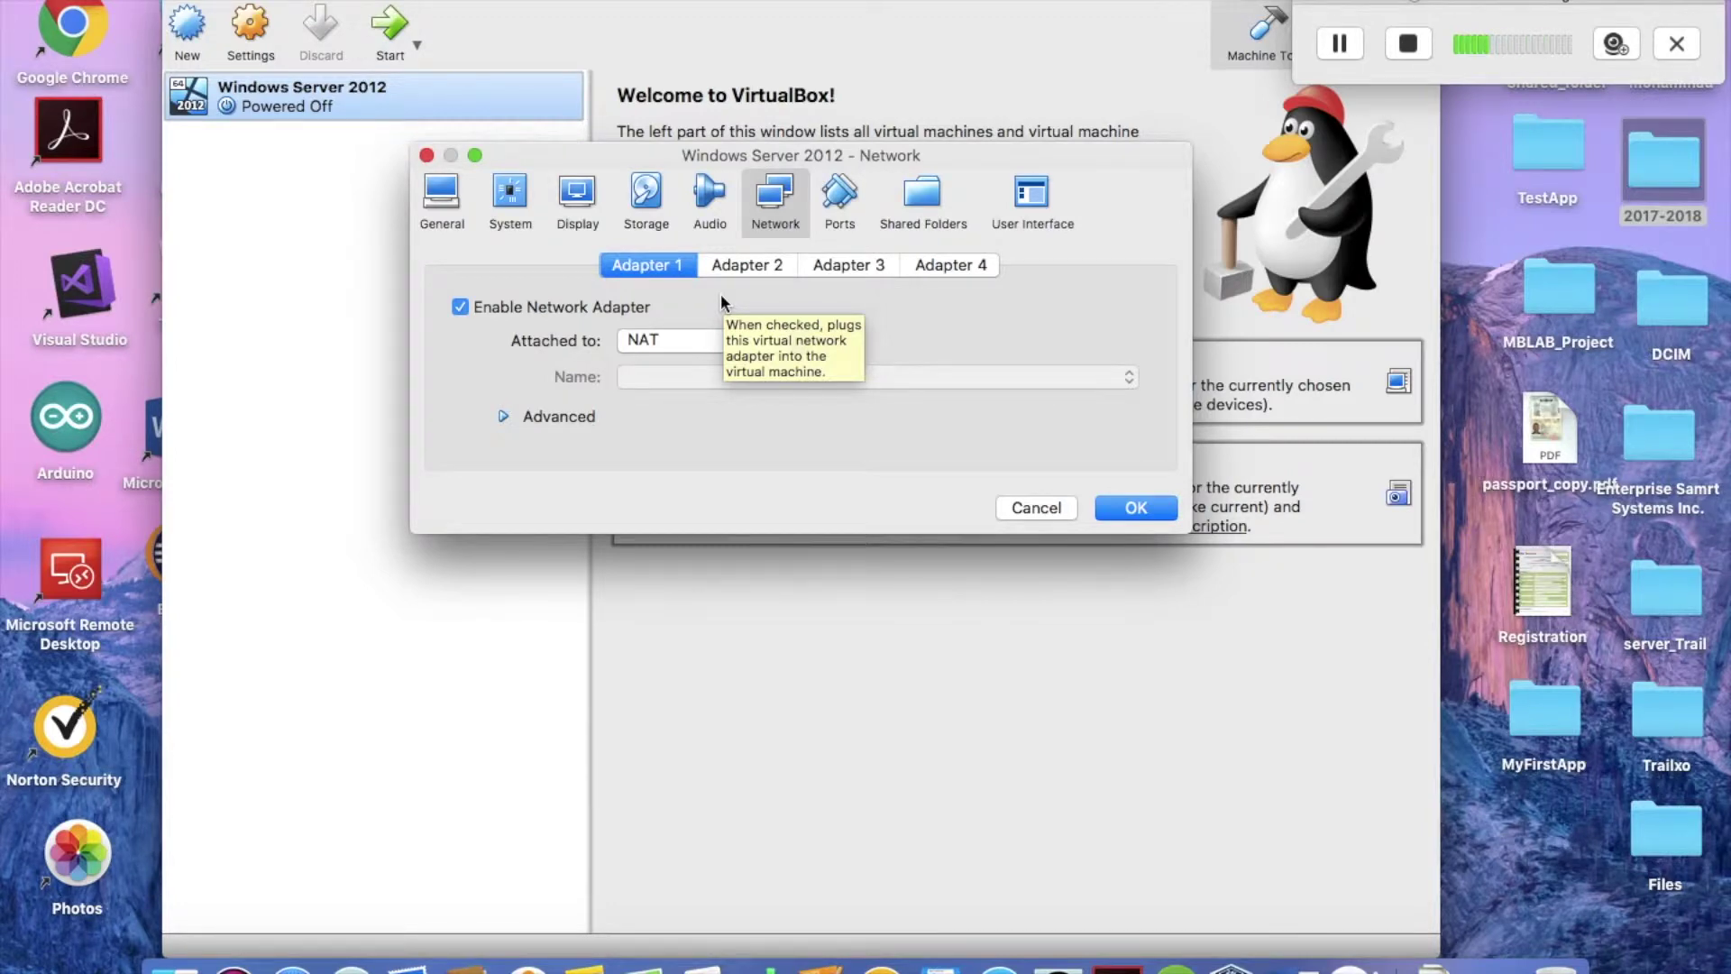
pyautogui.click(762, 265)
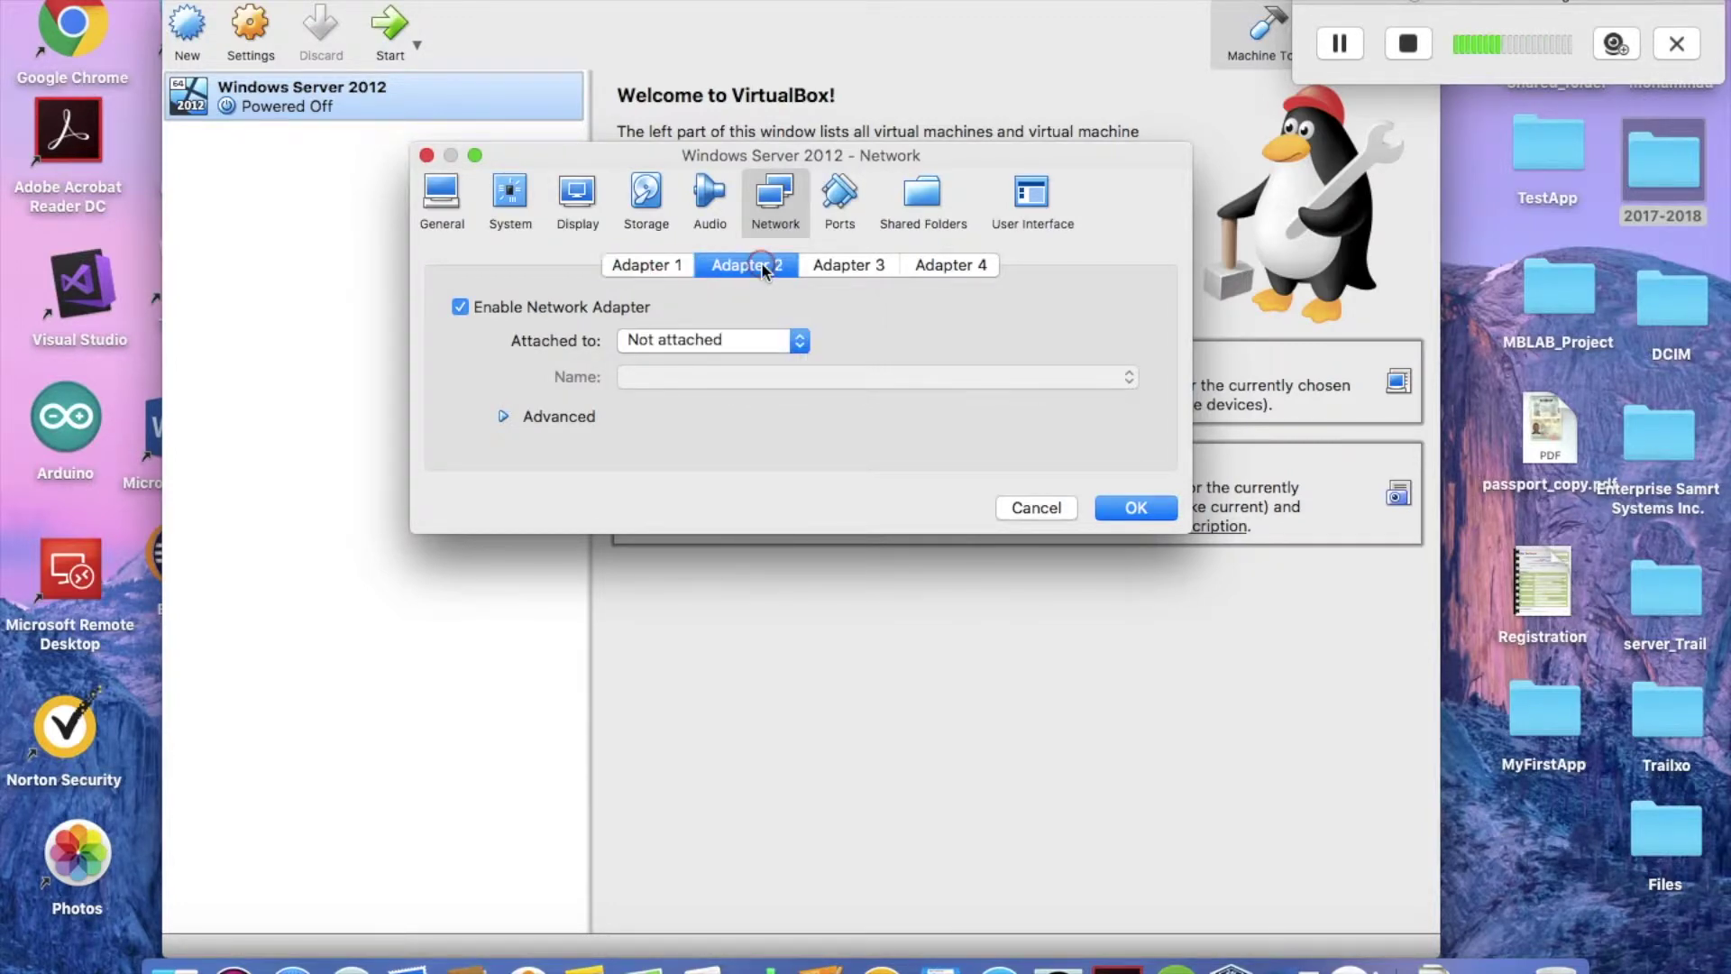
pyautogui.click(749, 339)
pyautogui.click(740, 407)
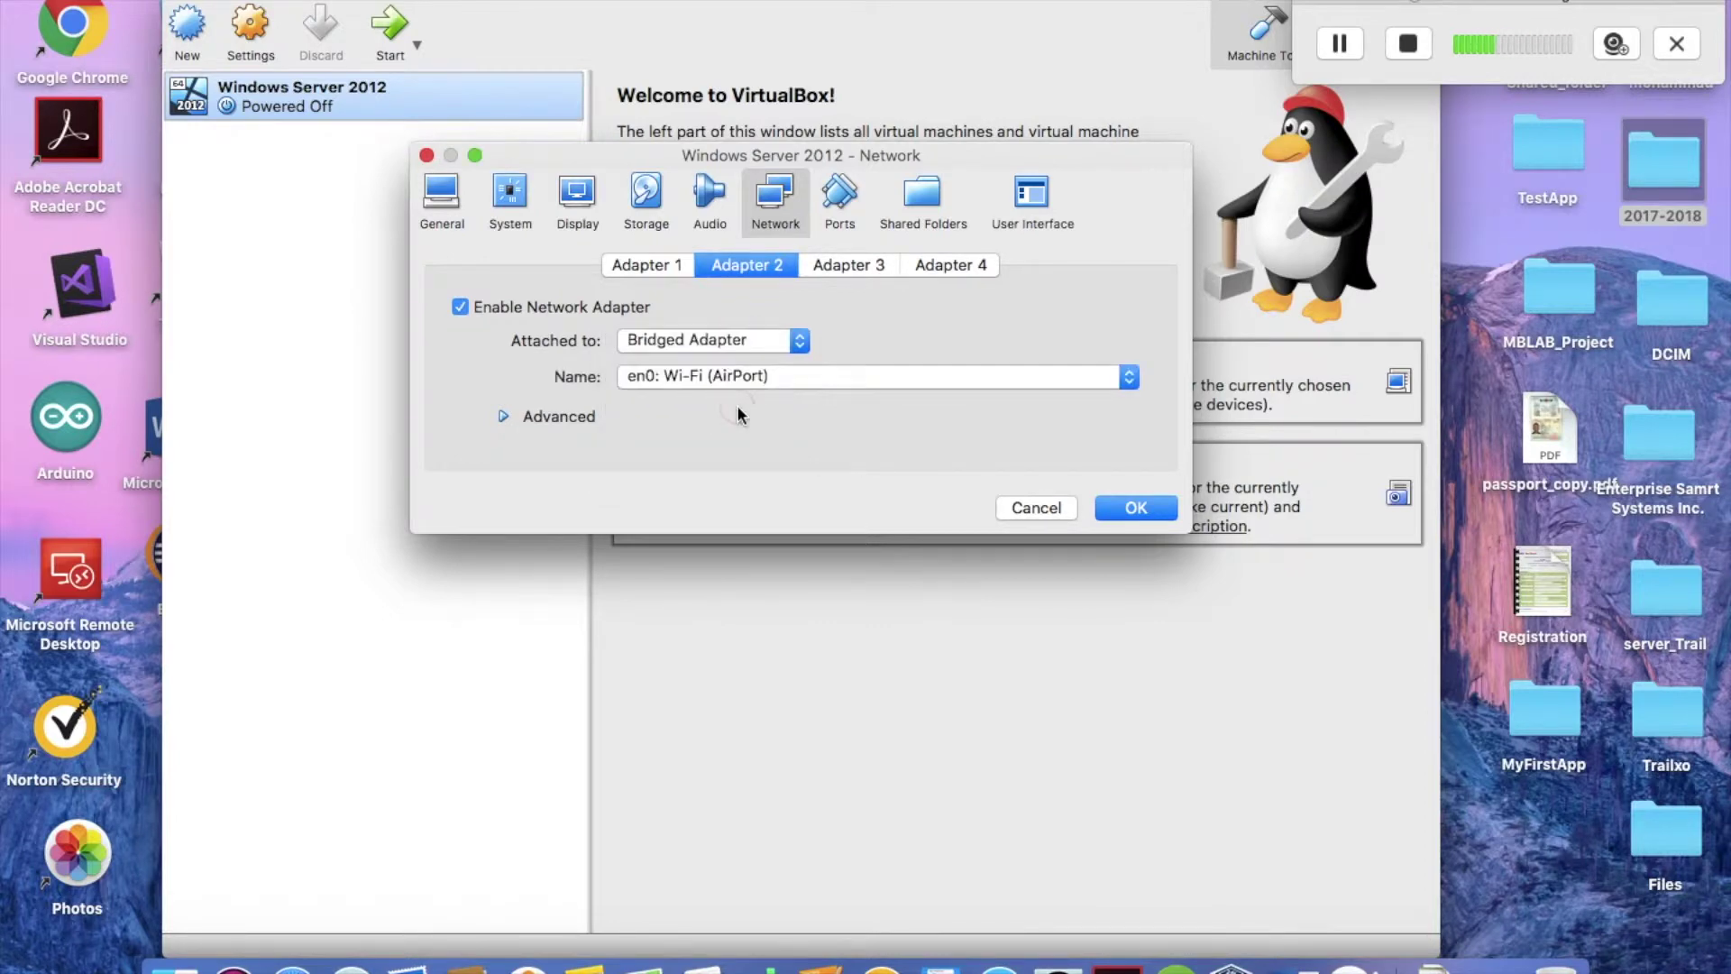
pyautogui.click(1136, 508)
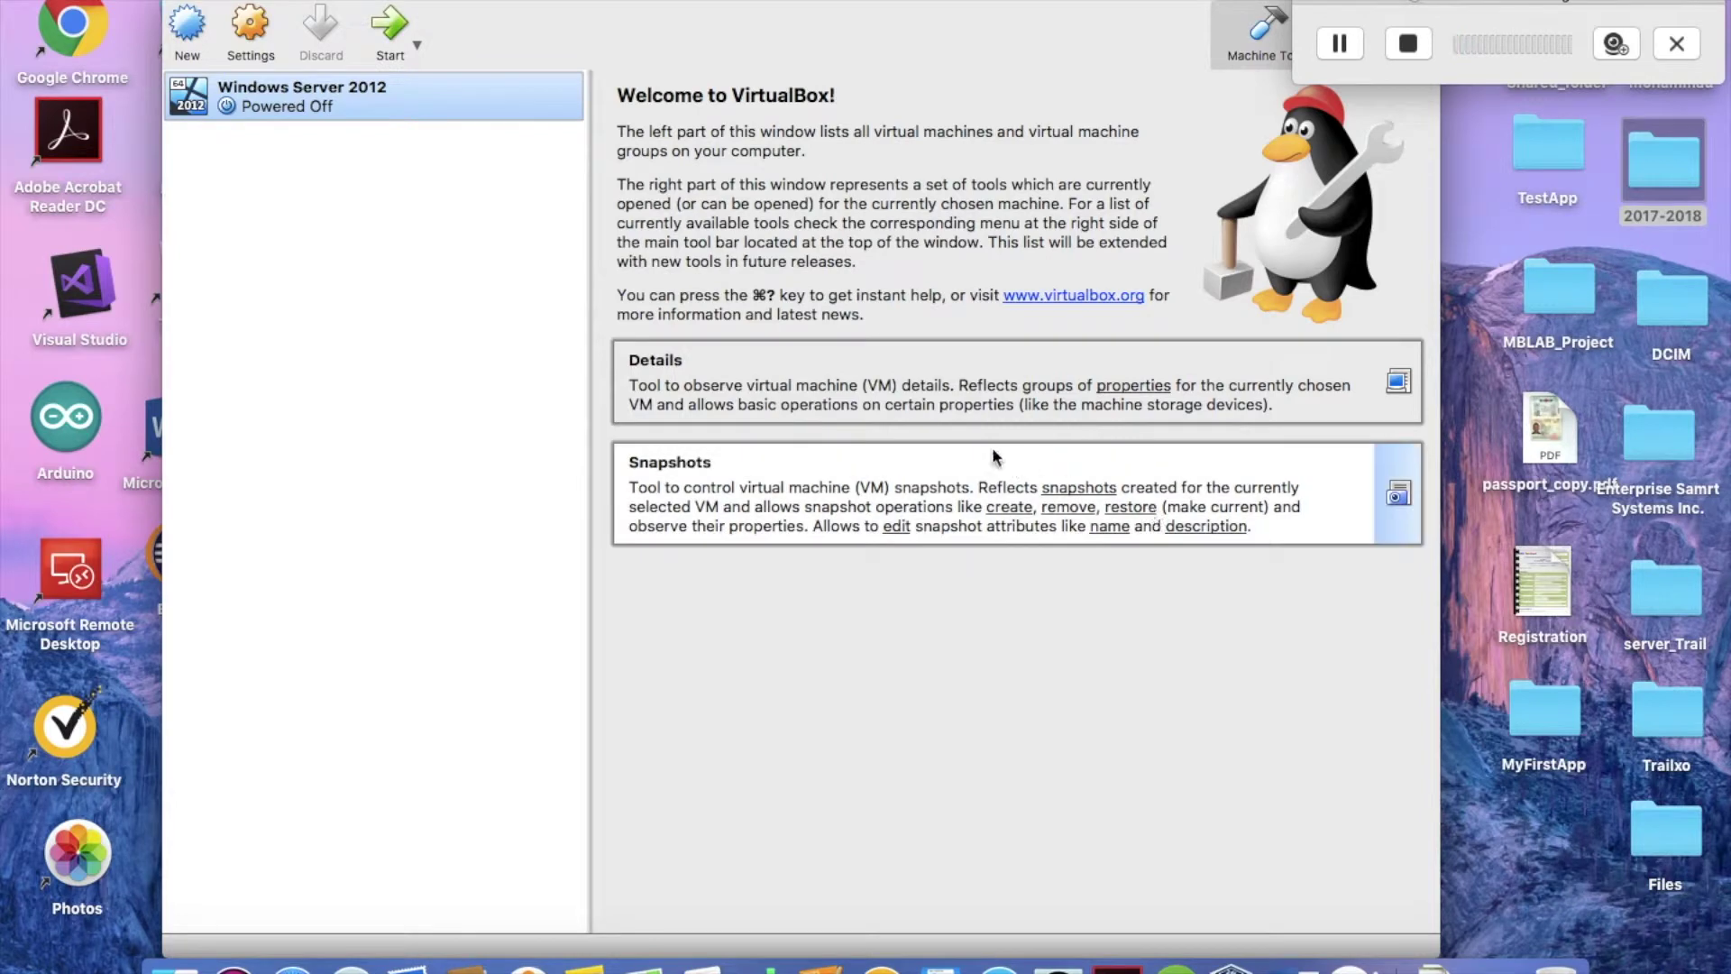
# Start the Windows Server VM full-screen and sign in as Administrator with the account password.
pyautogui.click(398, 30)
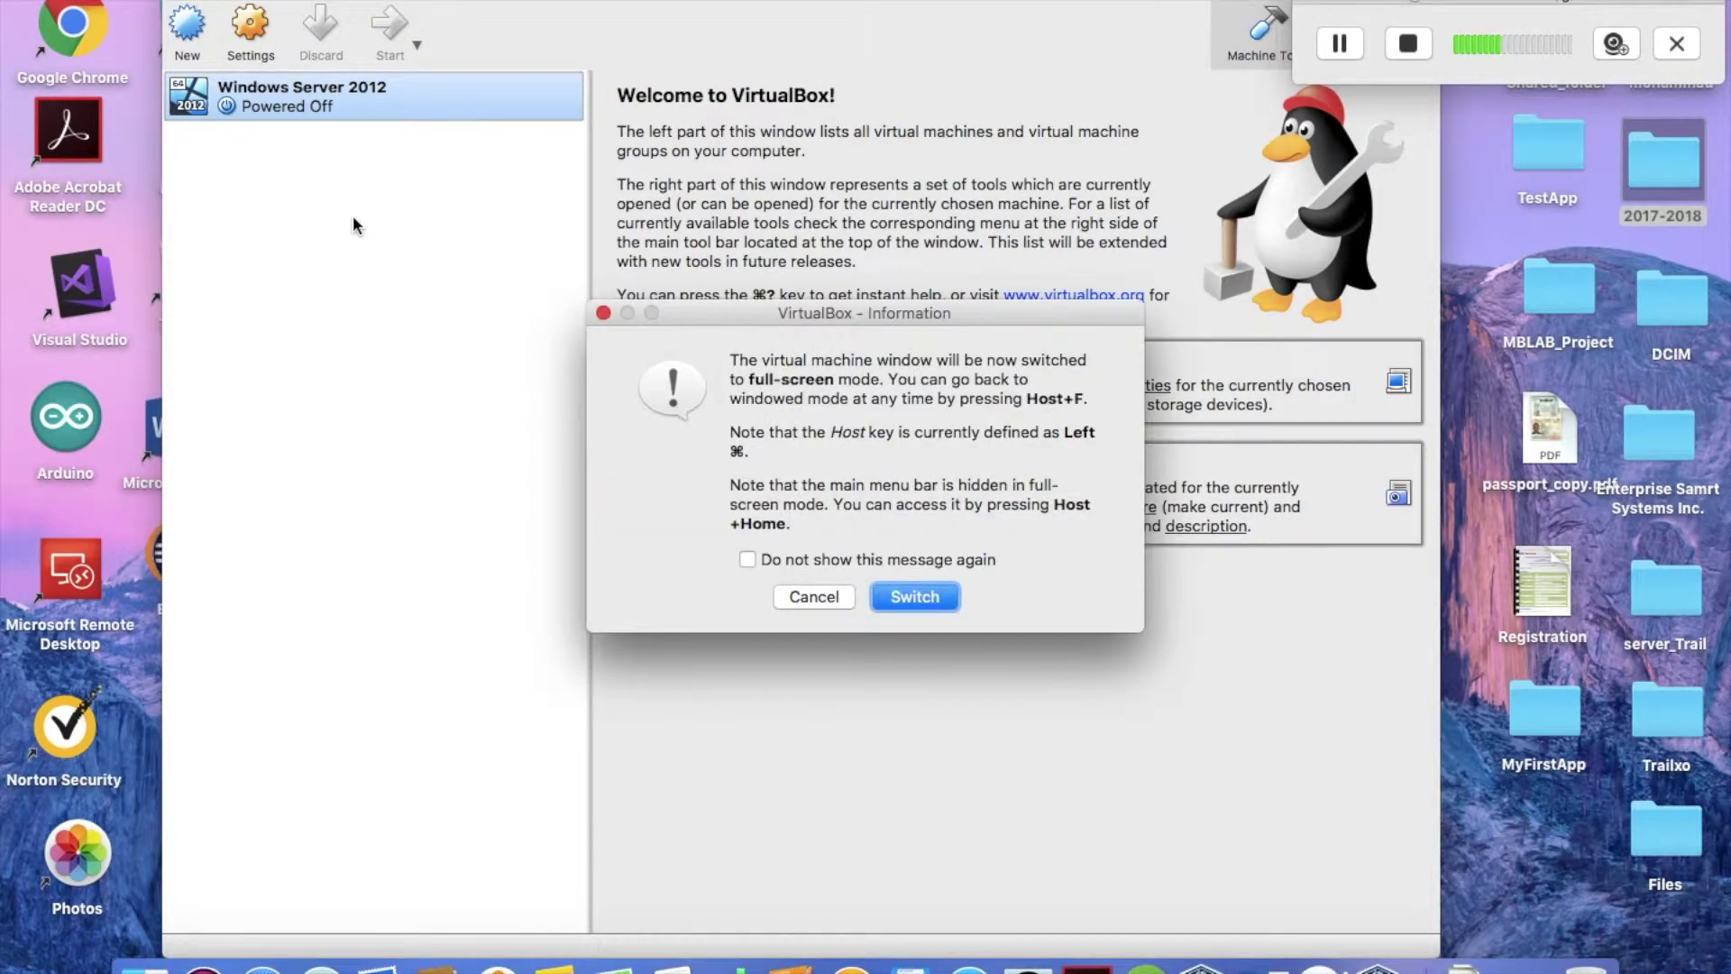
pyautogui.click(902, 599)
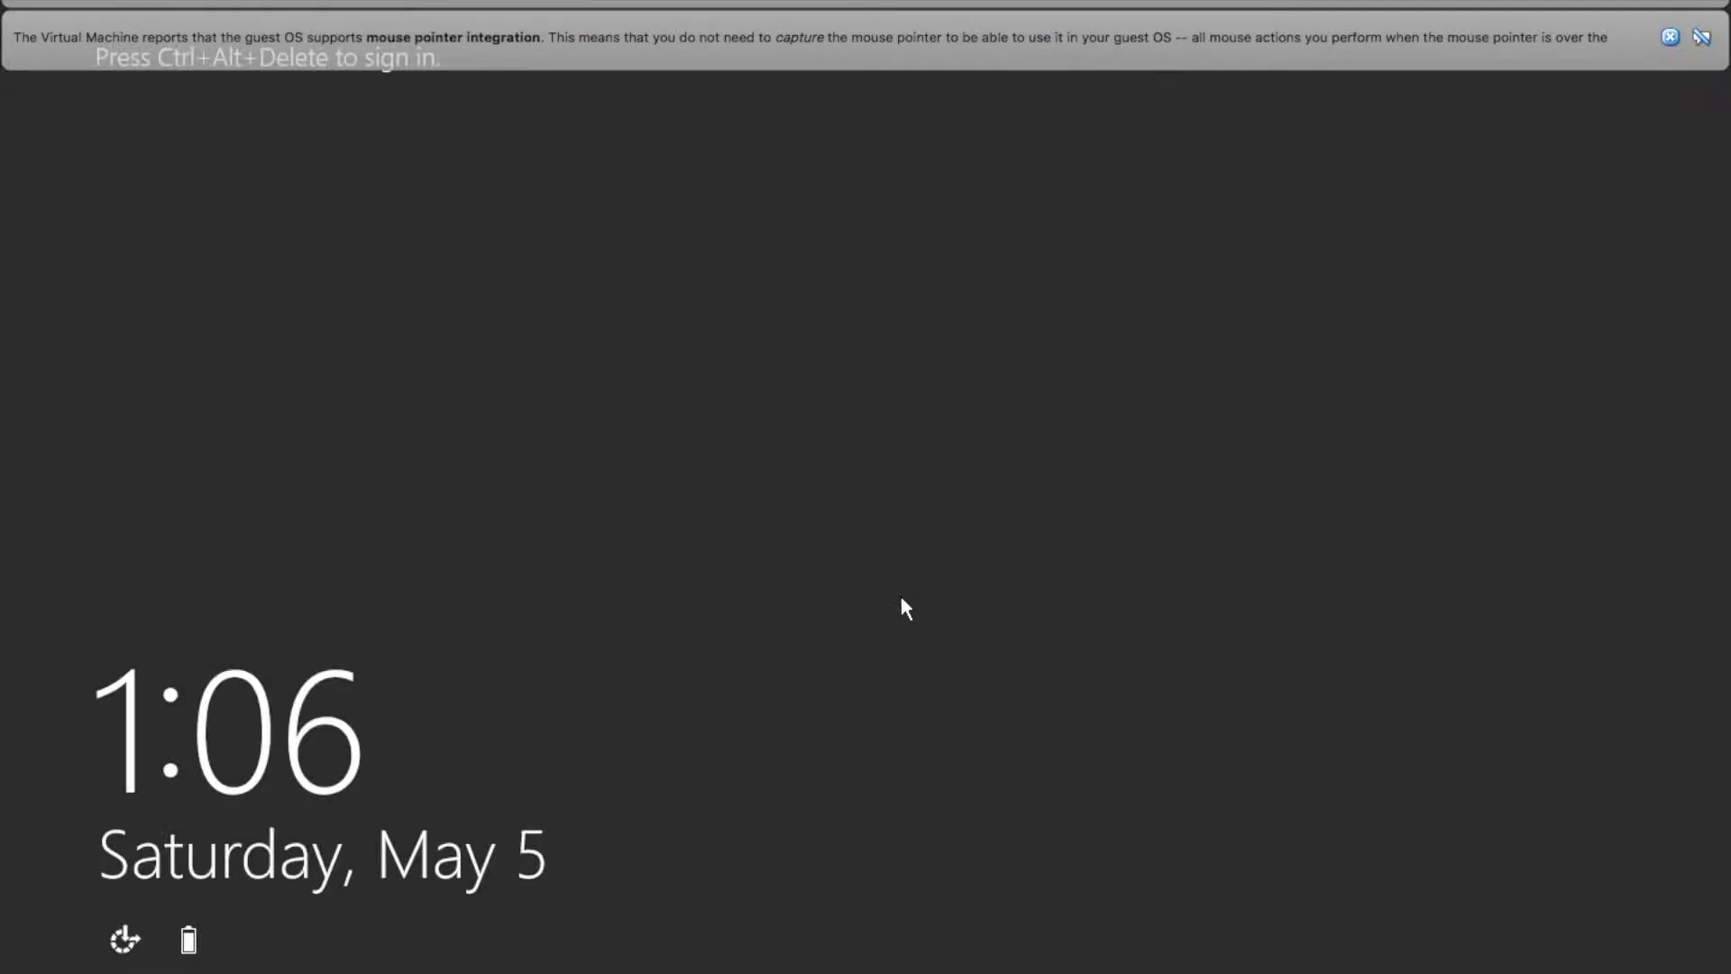
pyautogui.hotkey('ctrl', 'alt', 'Delete')
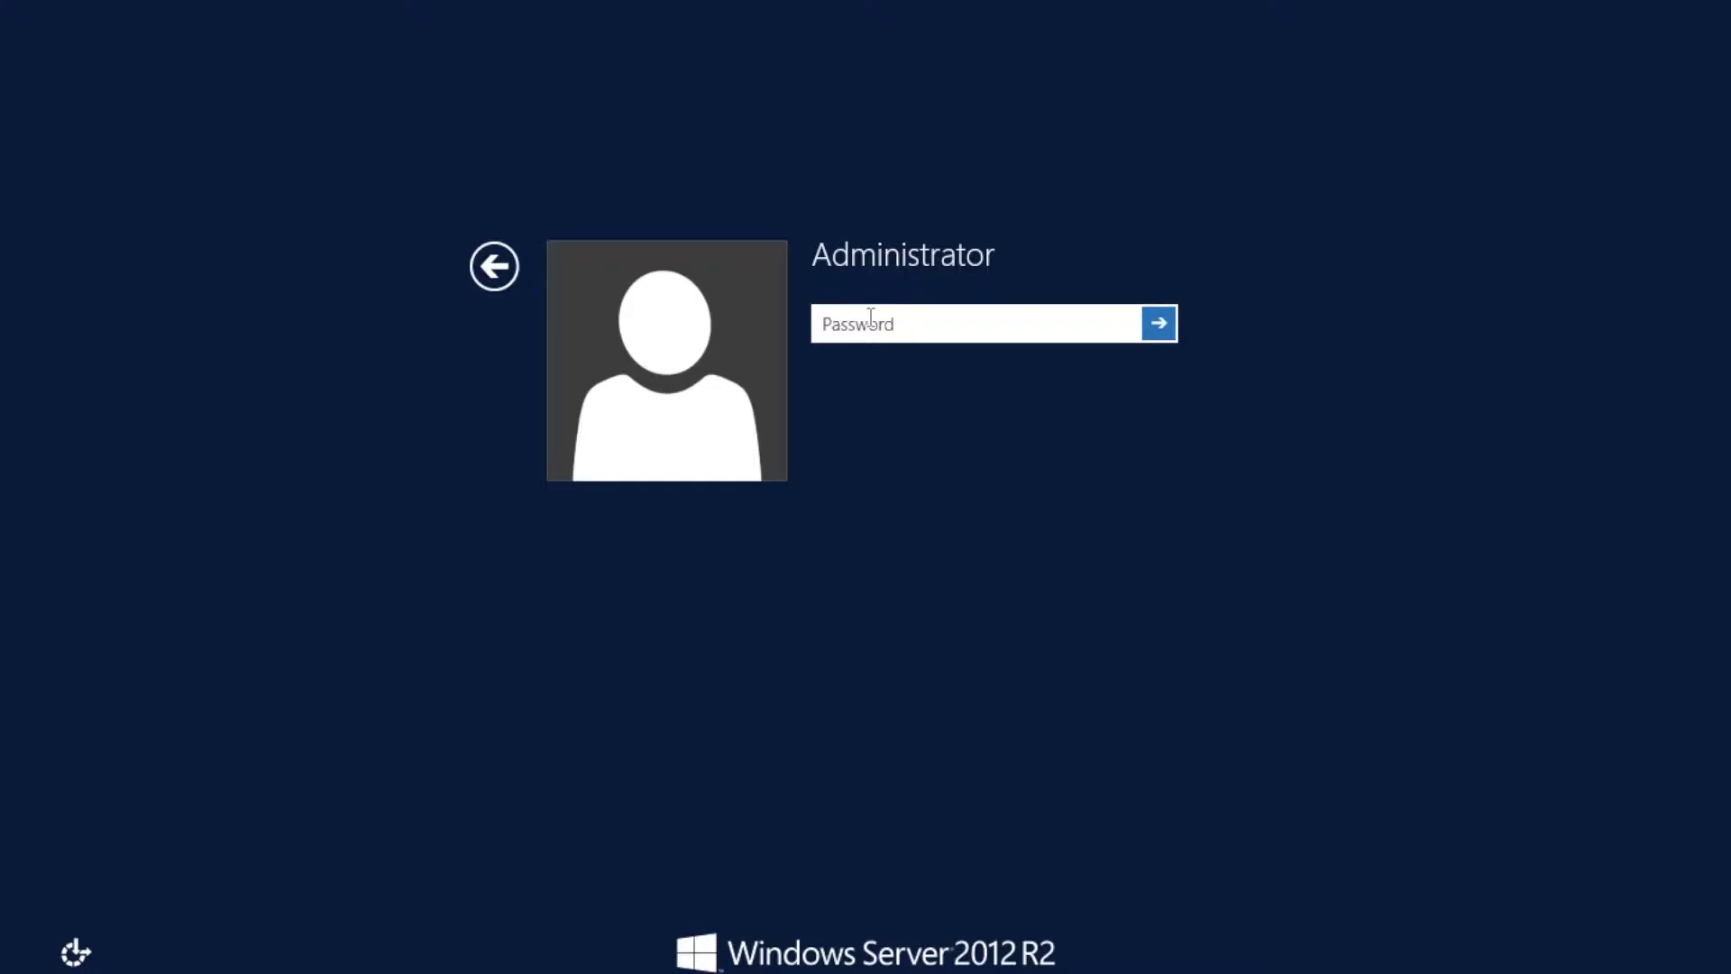
pyautogui.write('Pa$$w0rd')
pyautogui.press('Return')
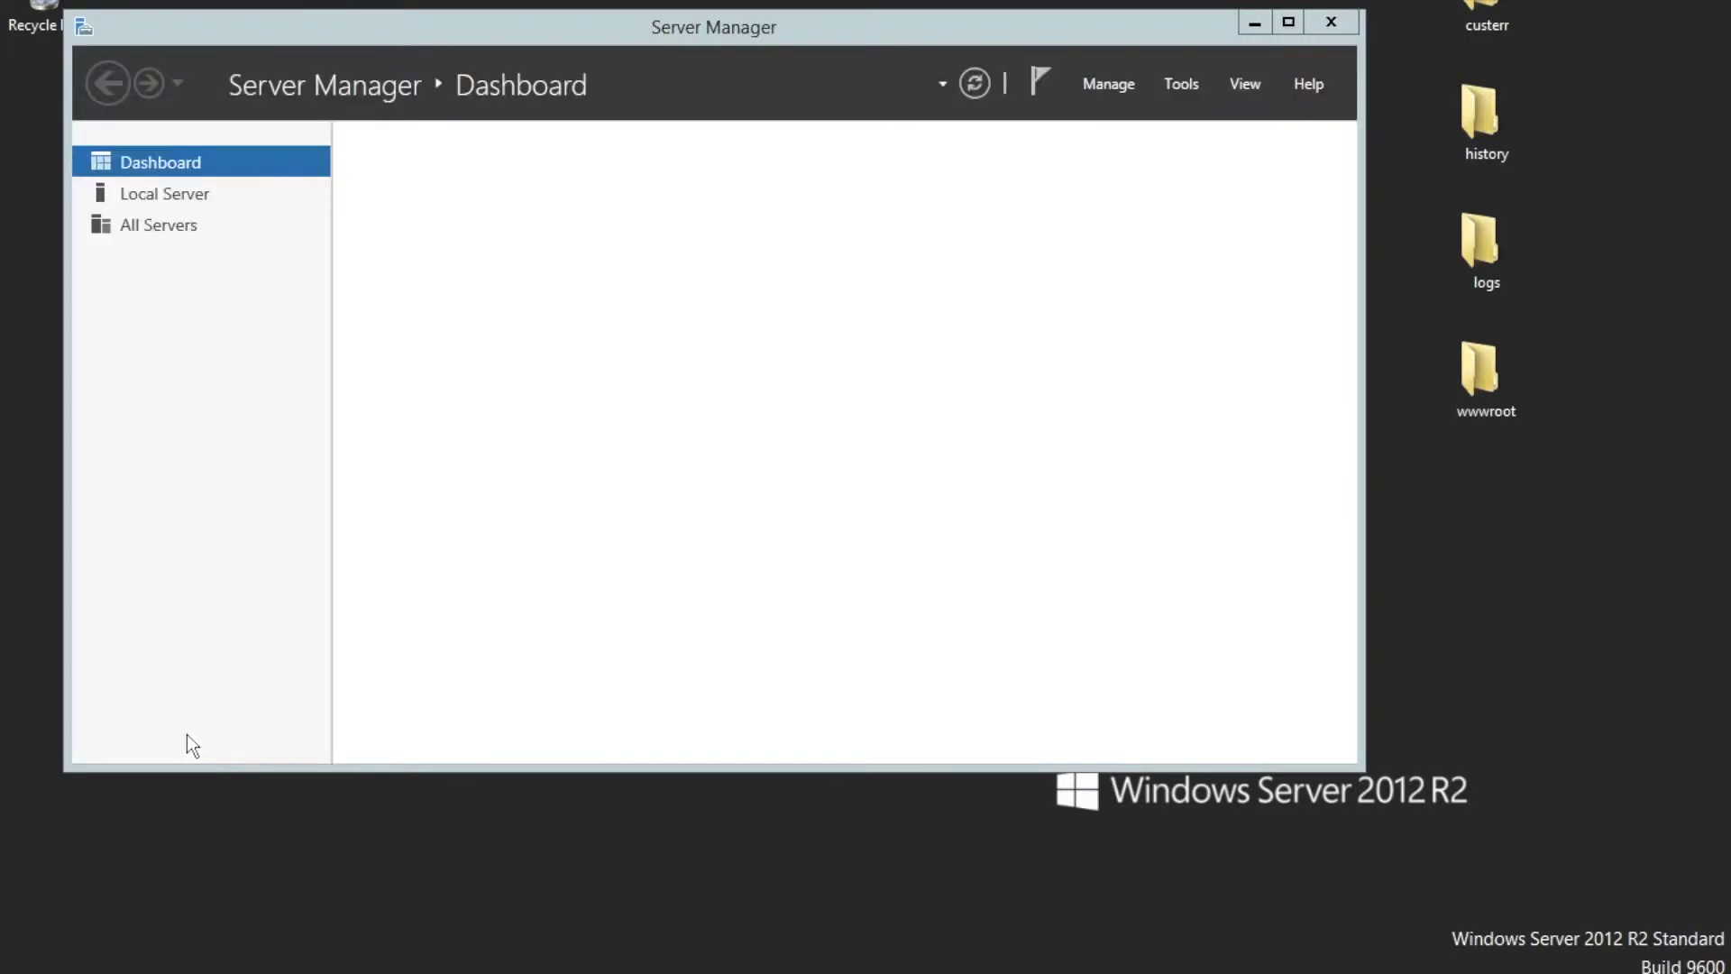
# Maximize Server Manager and launch Add Roles and Features, keeping role-based installation.
pyautogui.click(1287, 26)
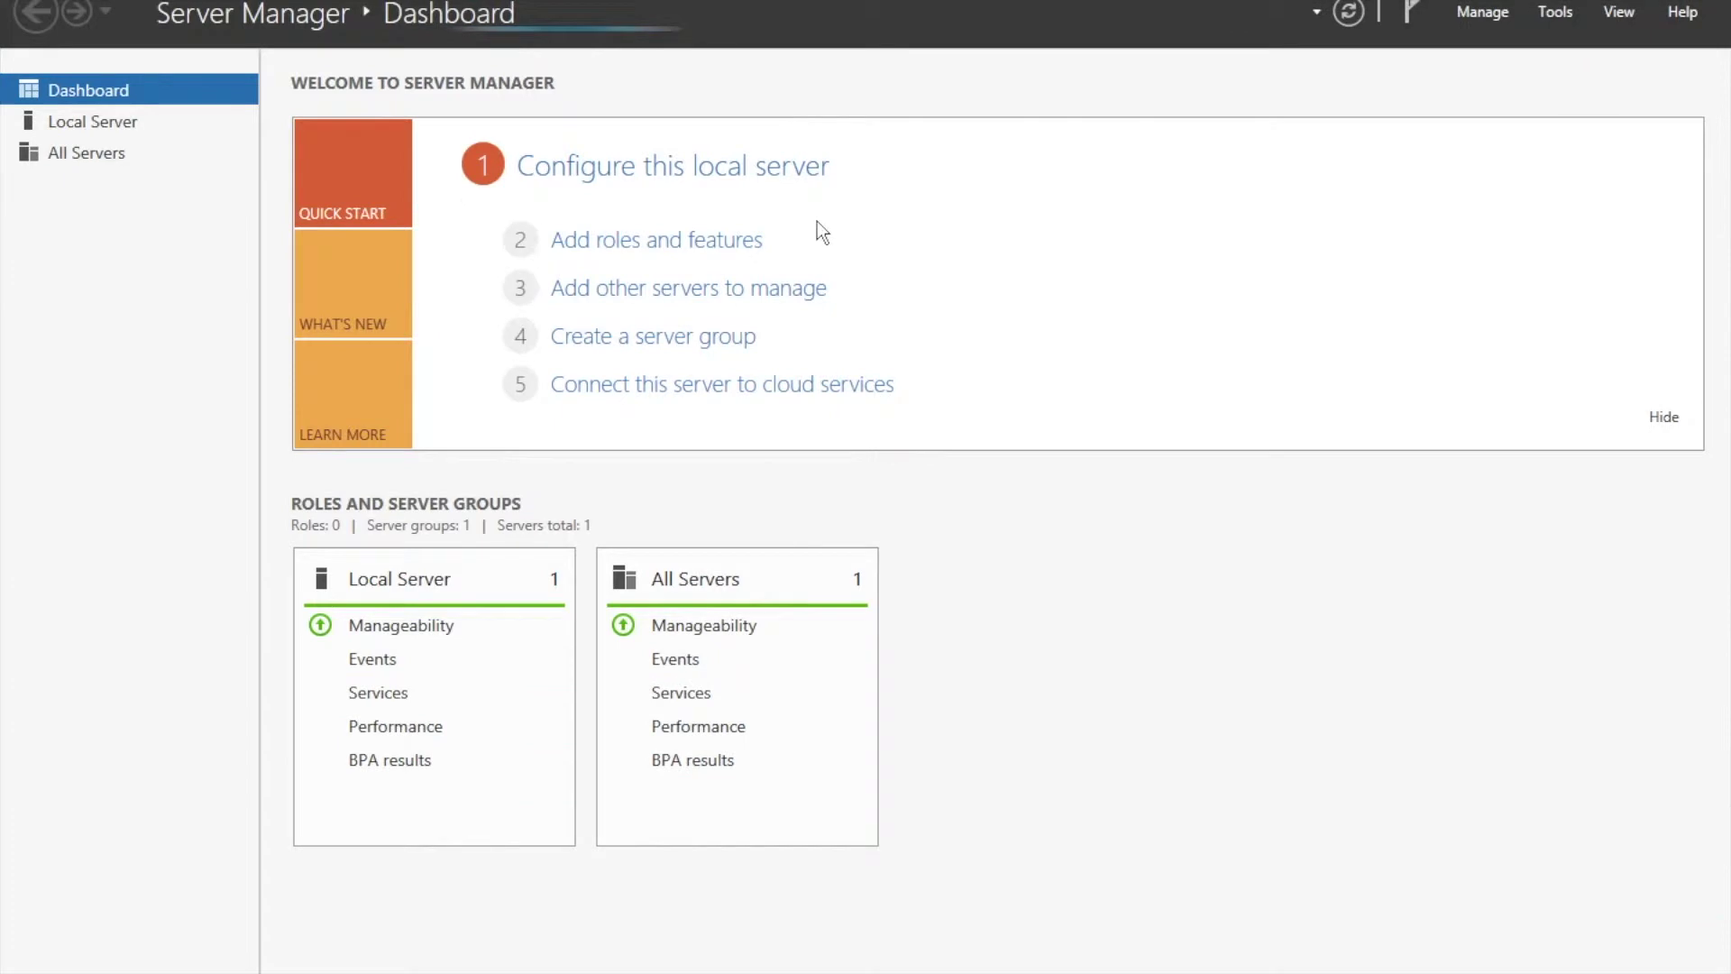
pyautogui.click(1479, 13)
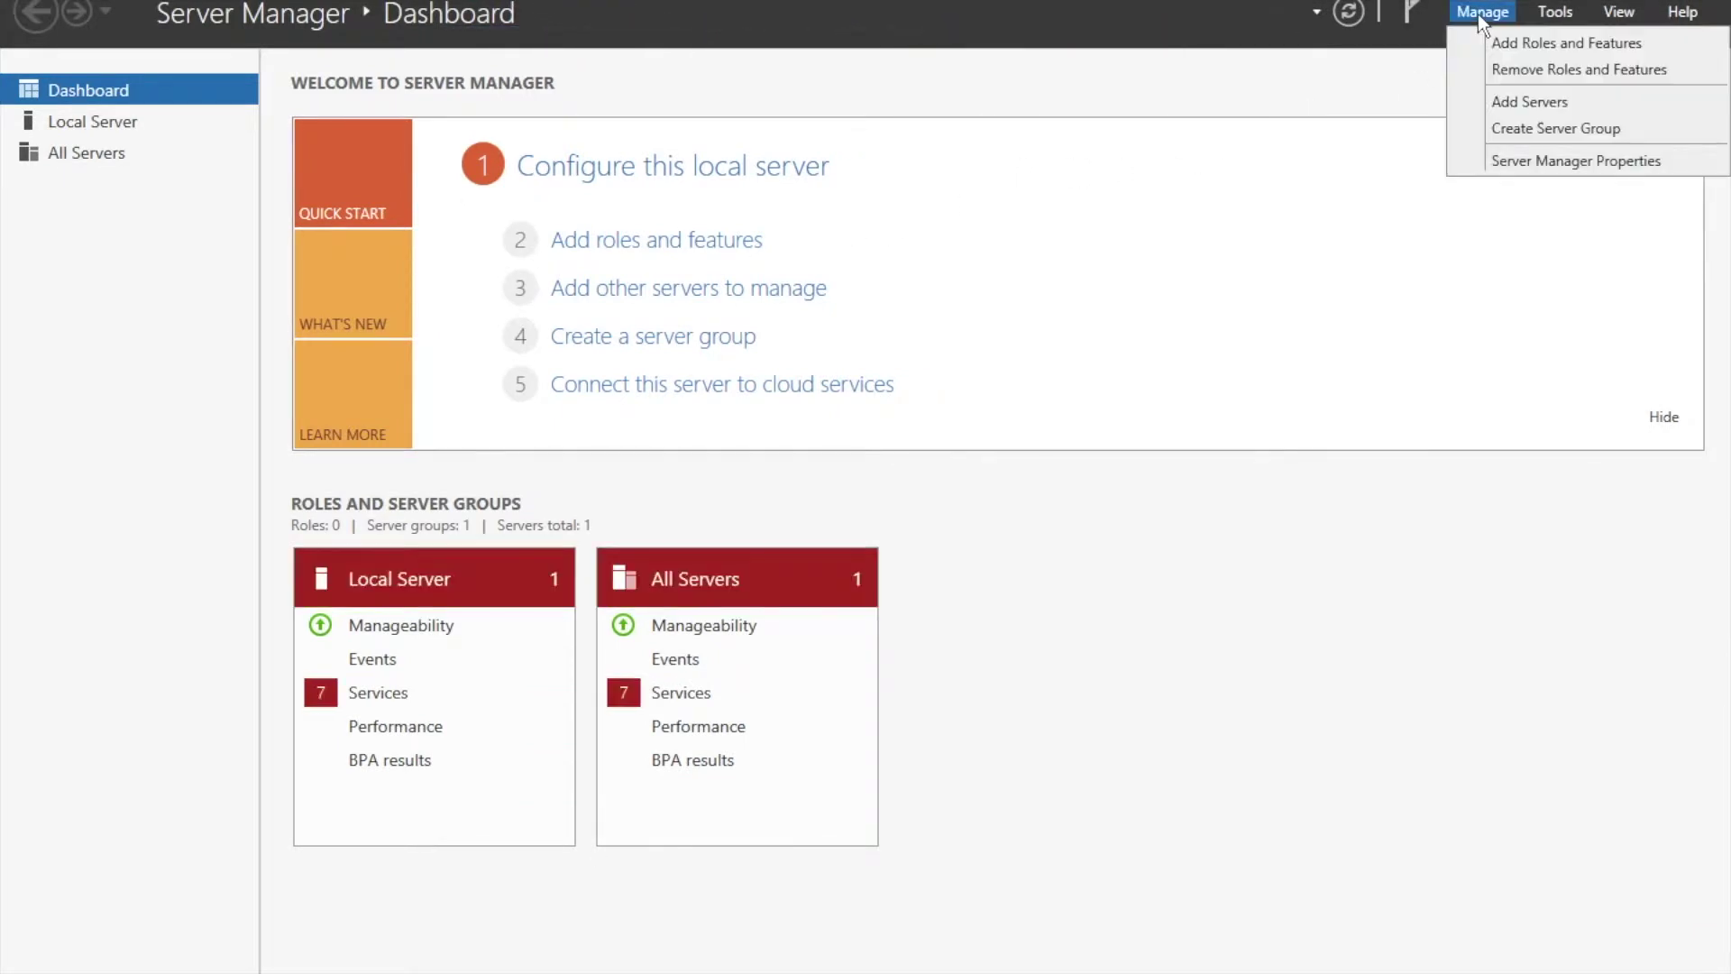
pyautogui.click(1511, 46)
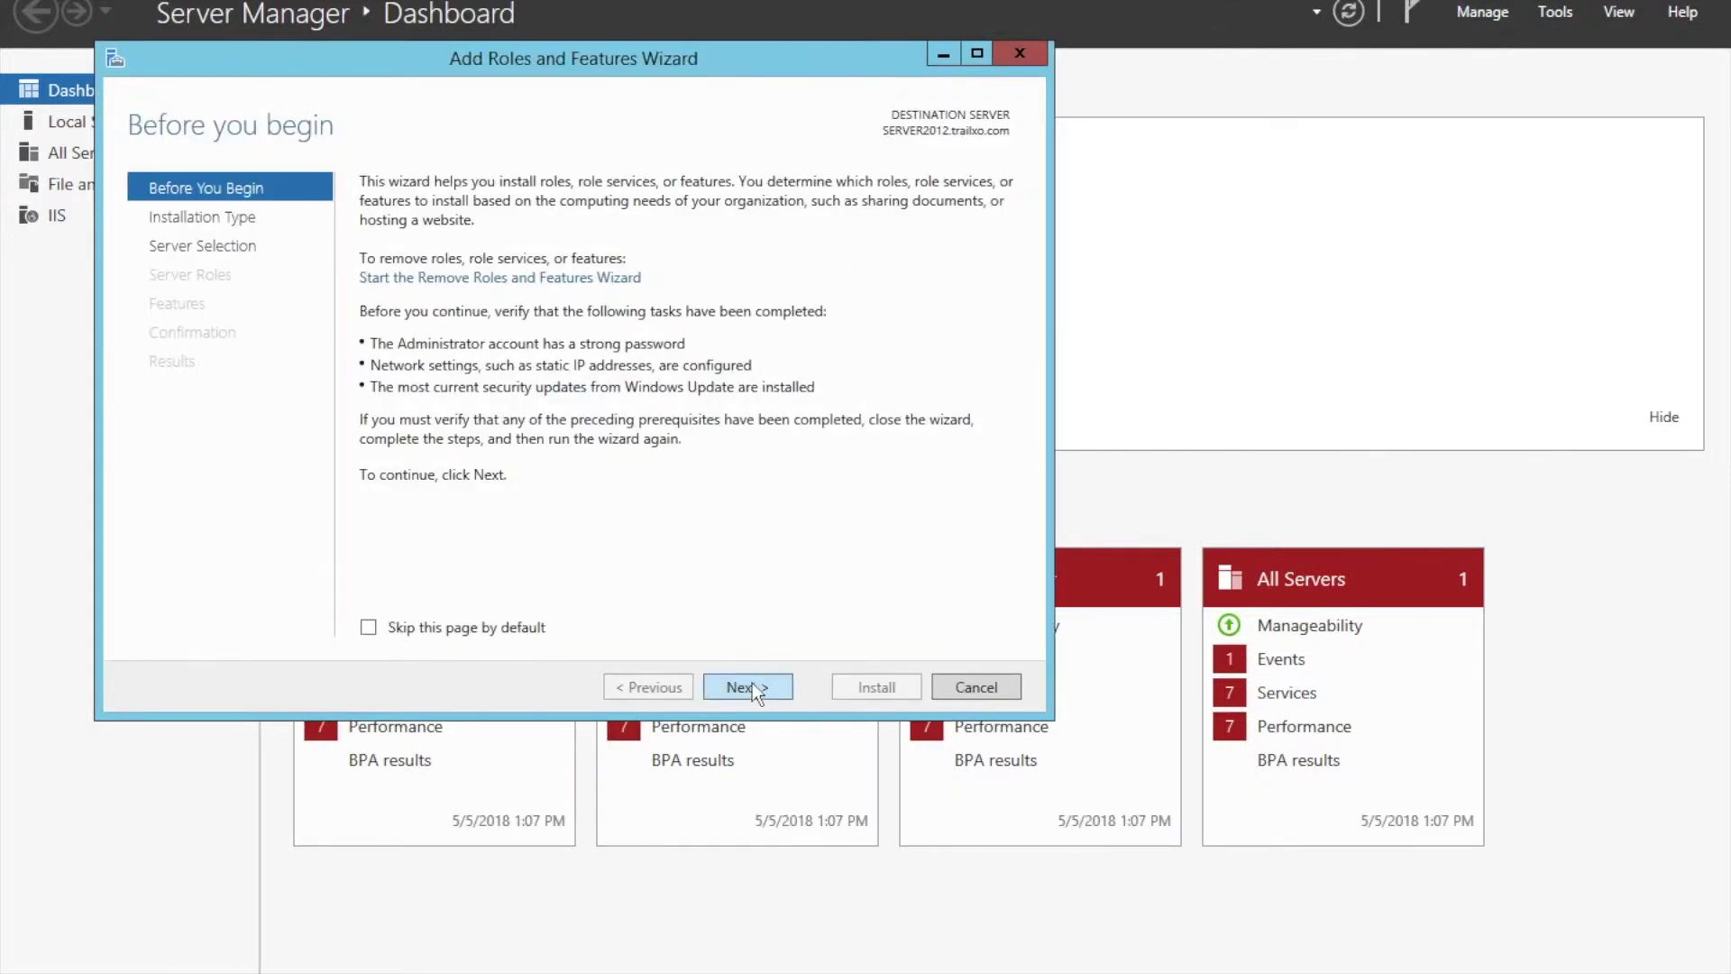
pyautogui.click(748, 687)
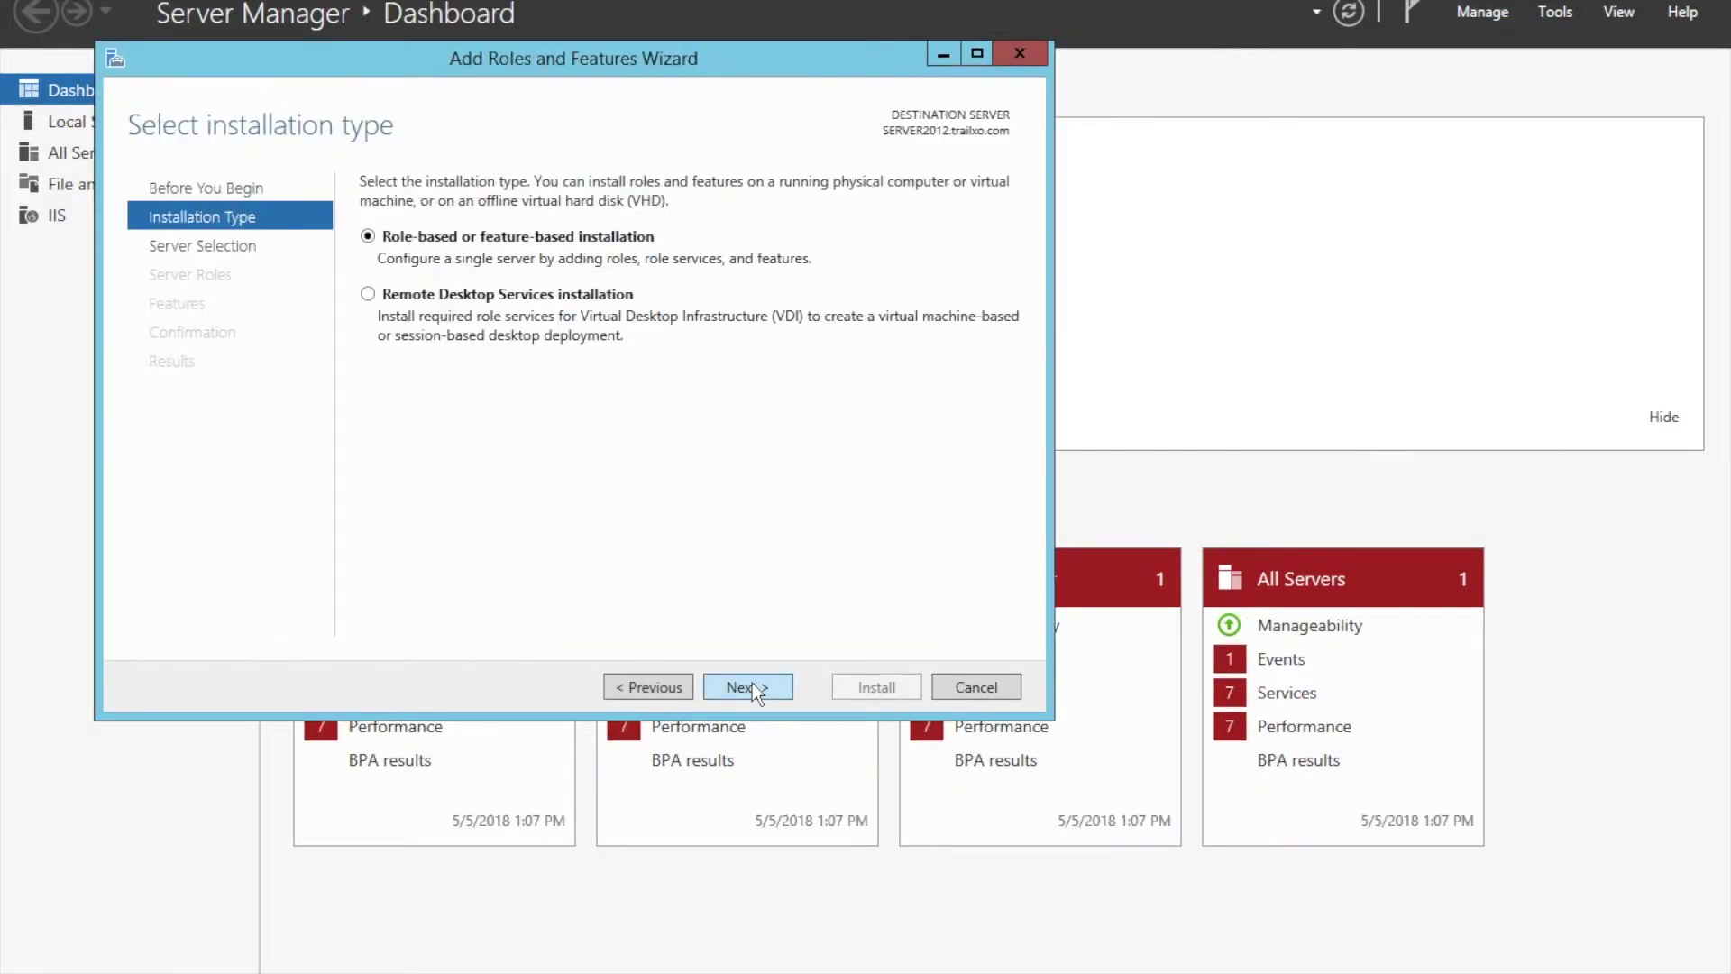
pyautogui.click(752, 685)
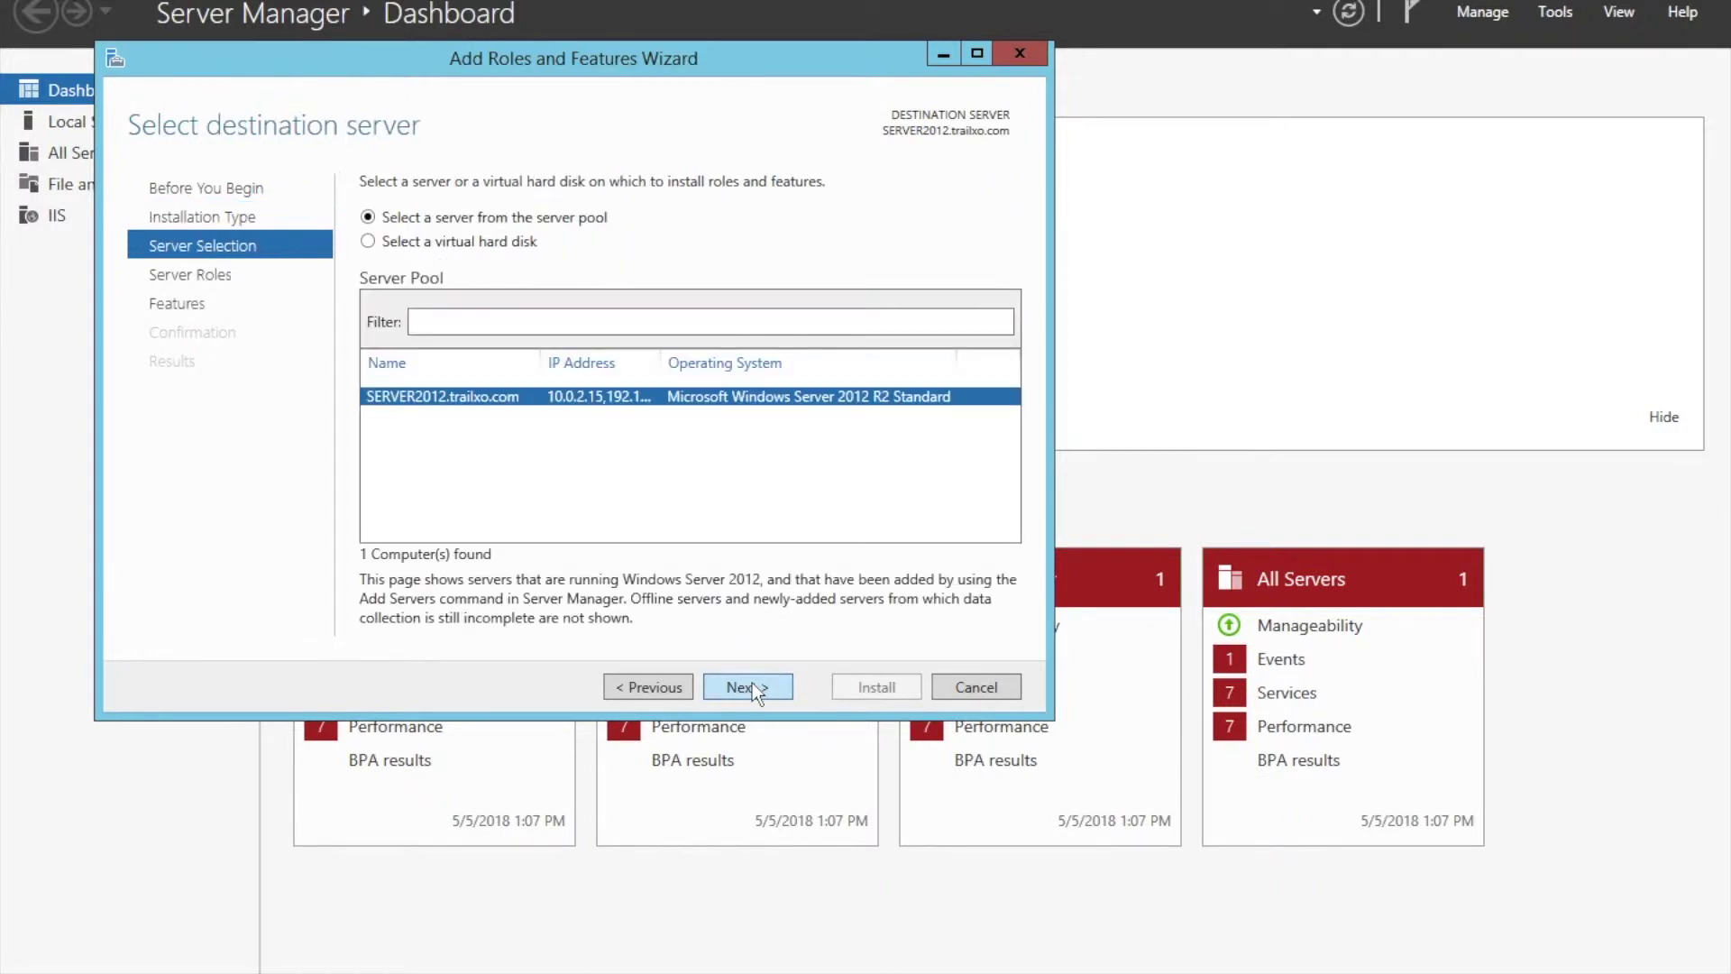
# Continue to the Server Roles page and expand the Web Server (IIS) role.
pyautogui.click(752, 685)
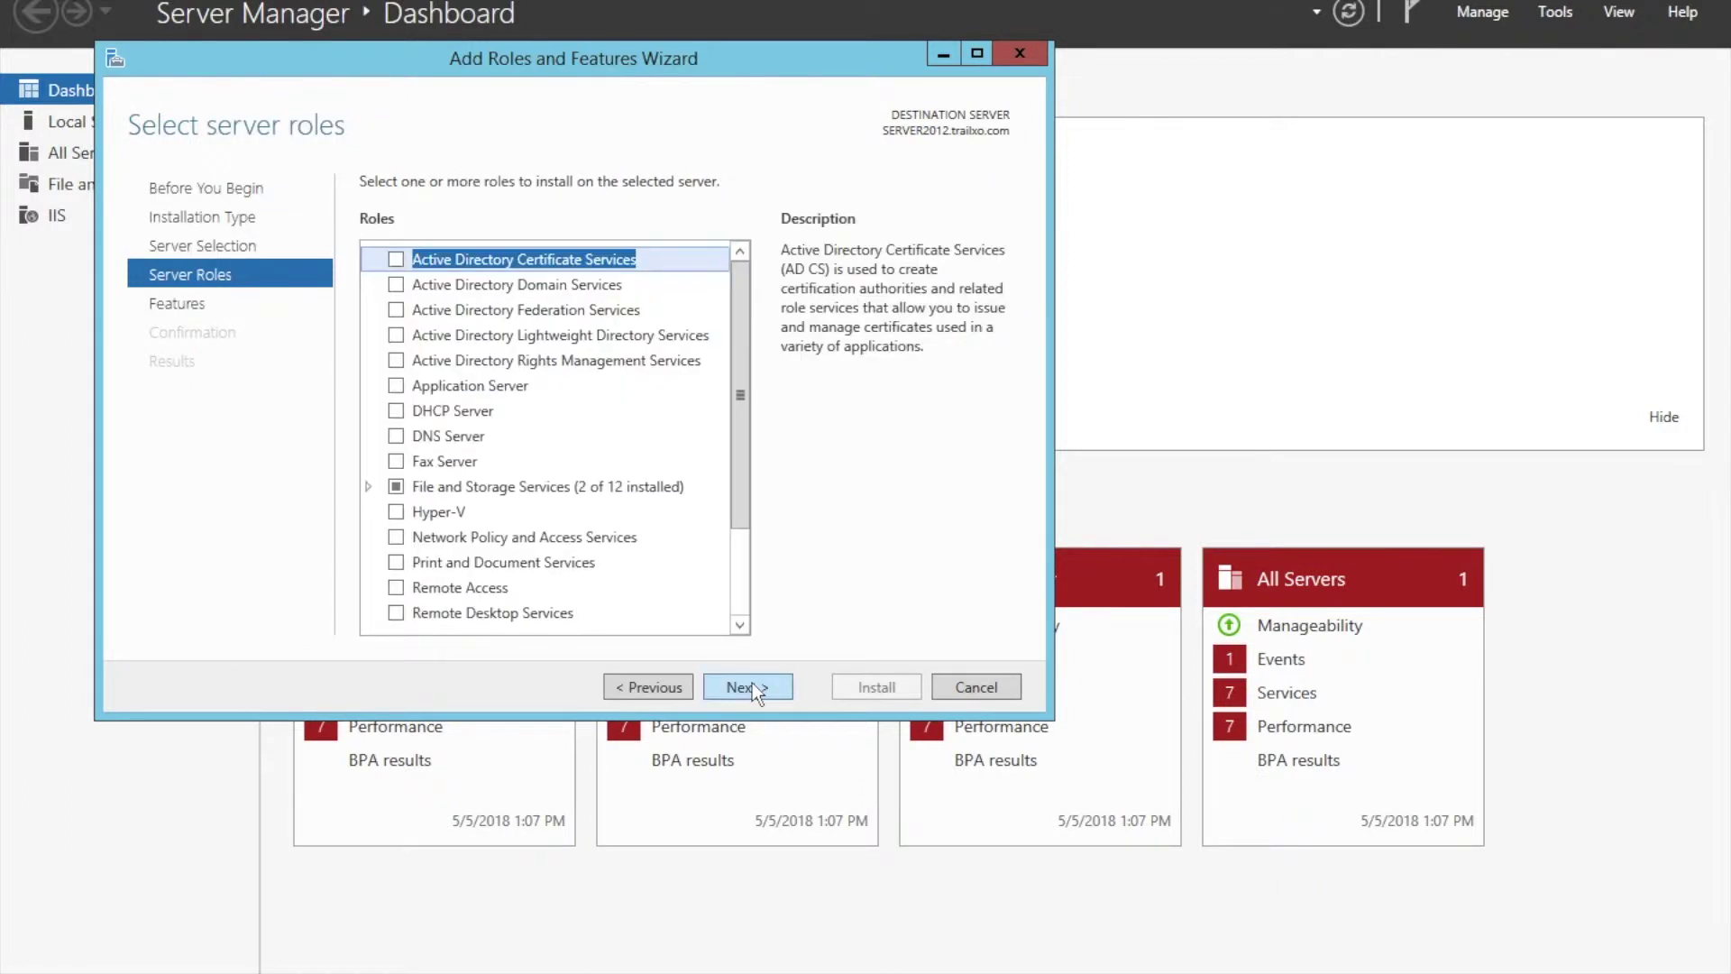
pyautogui.moveTo(739, 451); pyautogui.dragTo(741, 549)
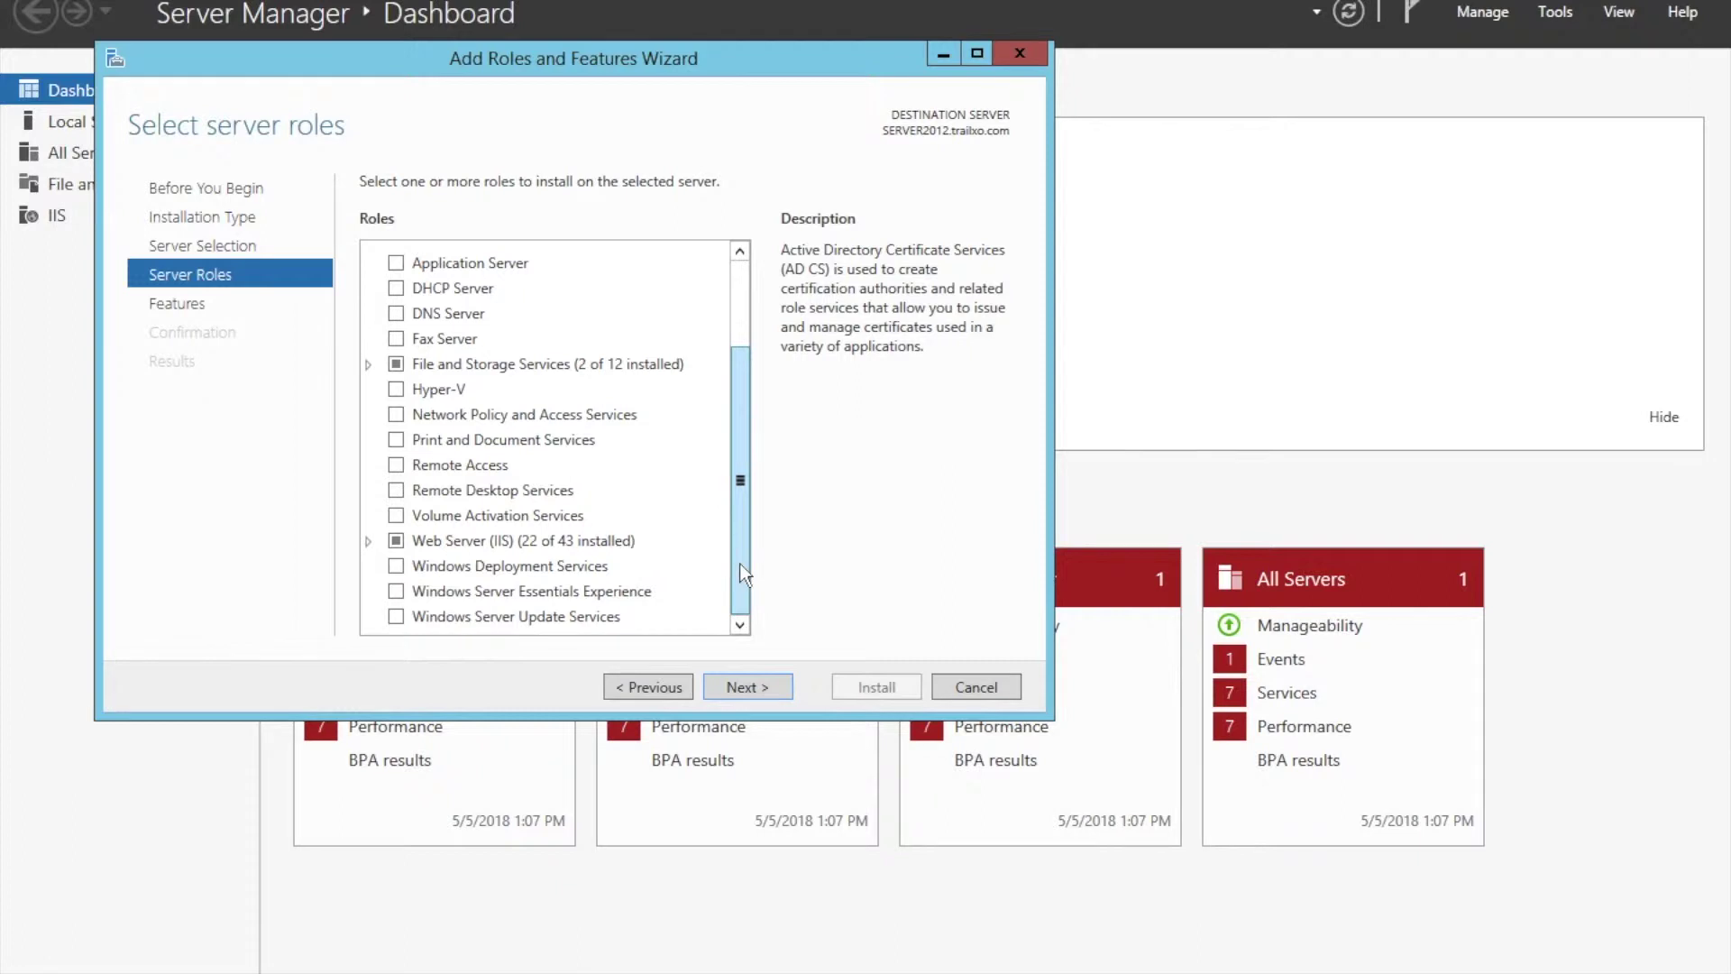
pyautogui.click(367, 542)
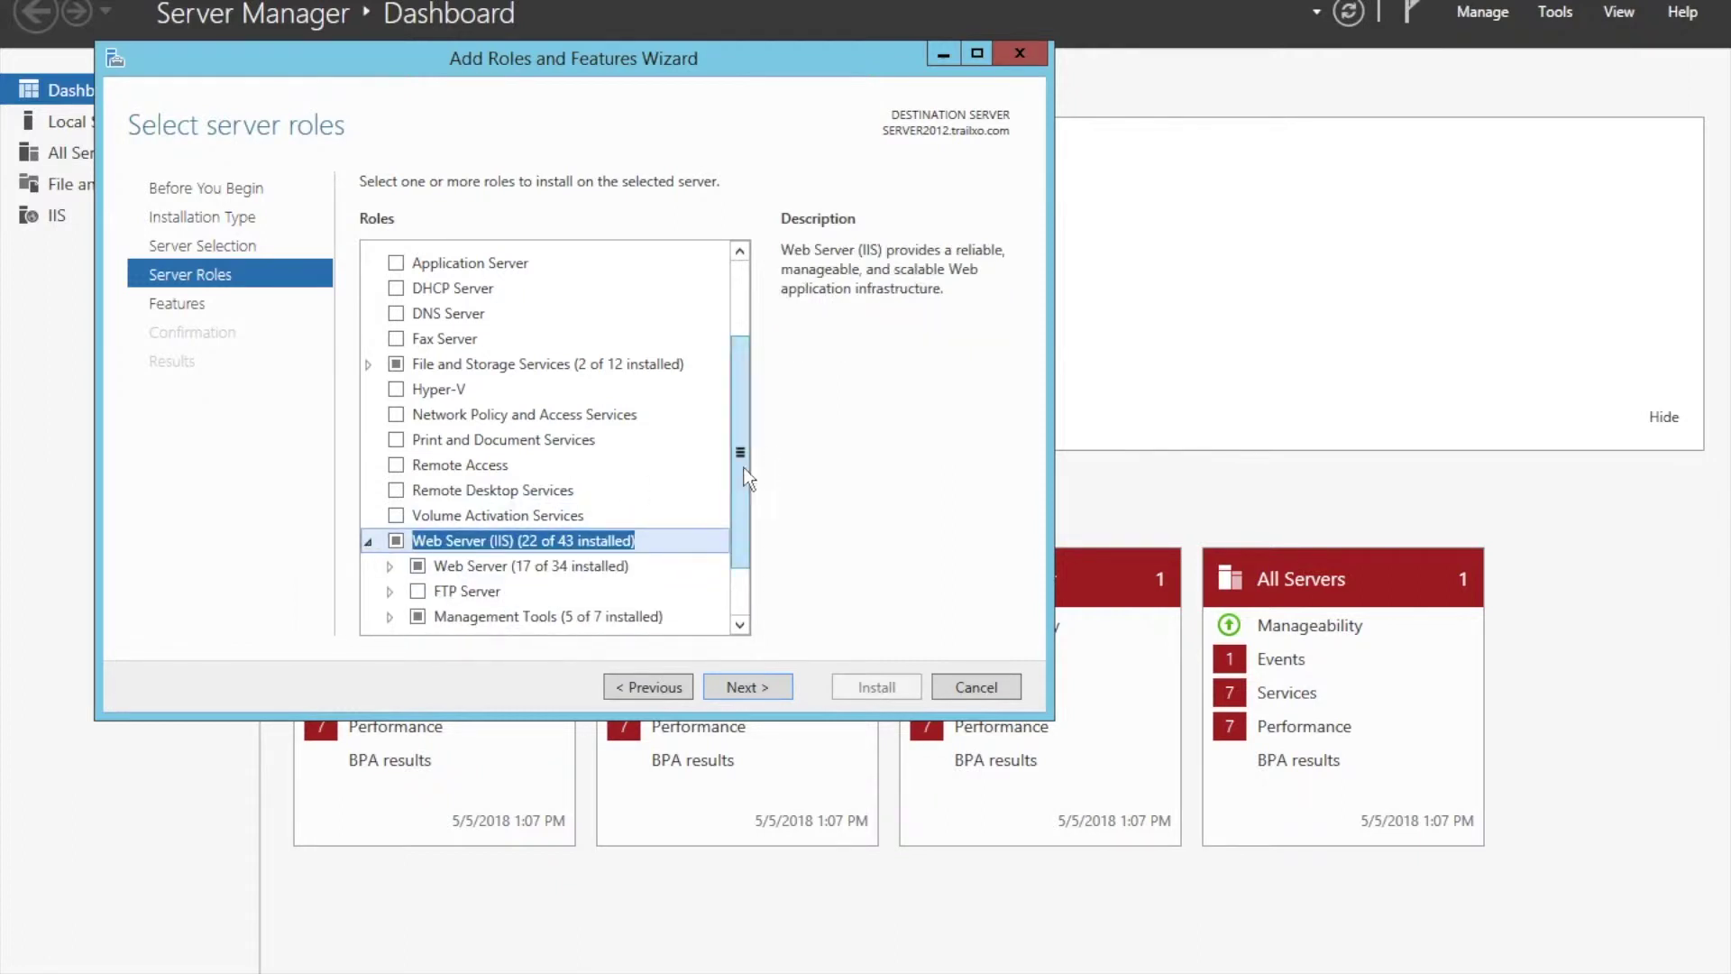
pyautogui.scroll(-1, 738, 467)
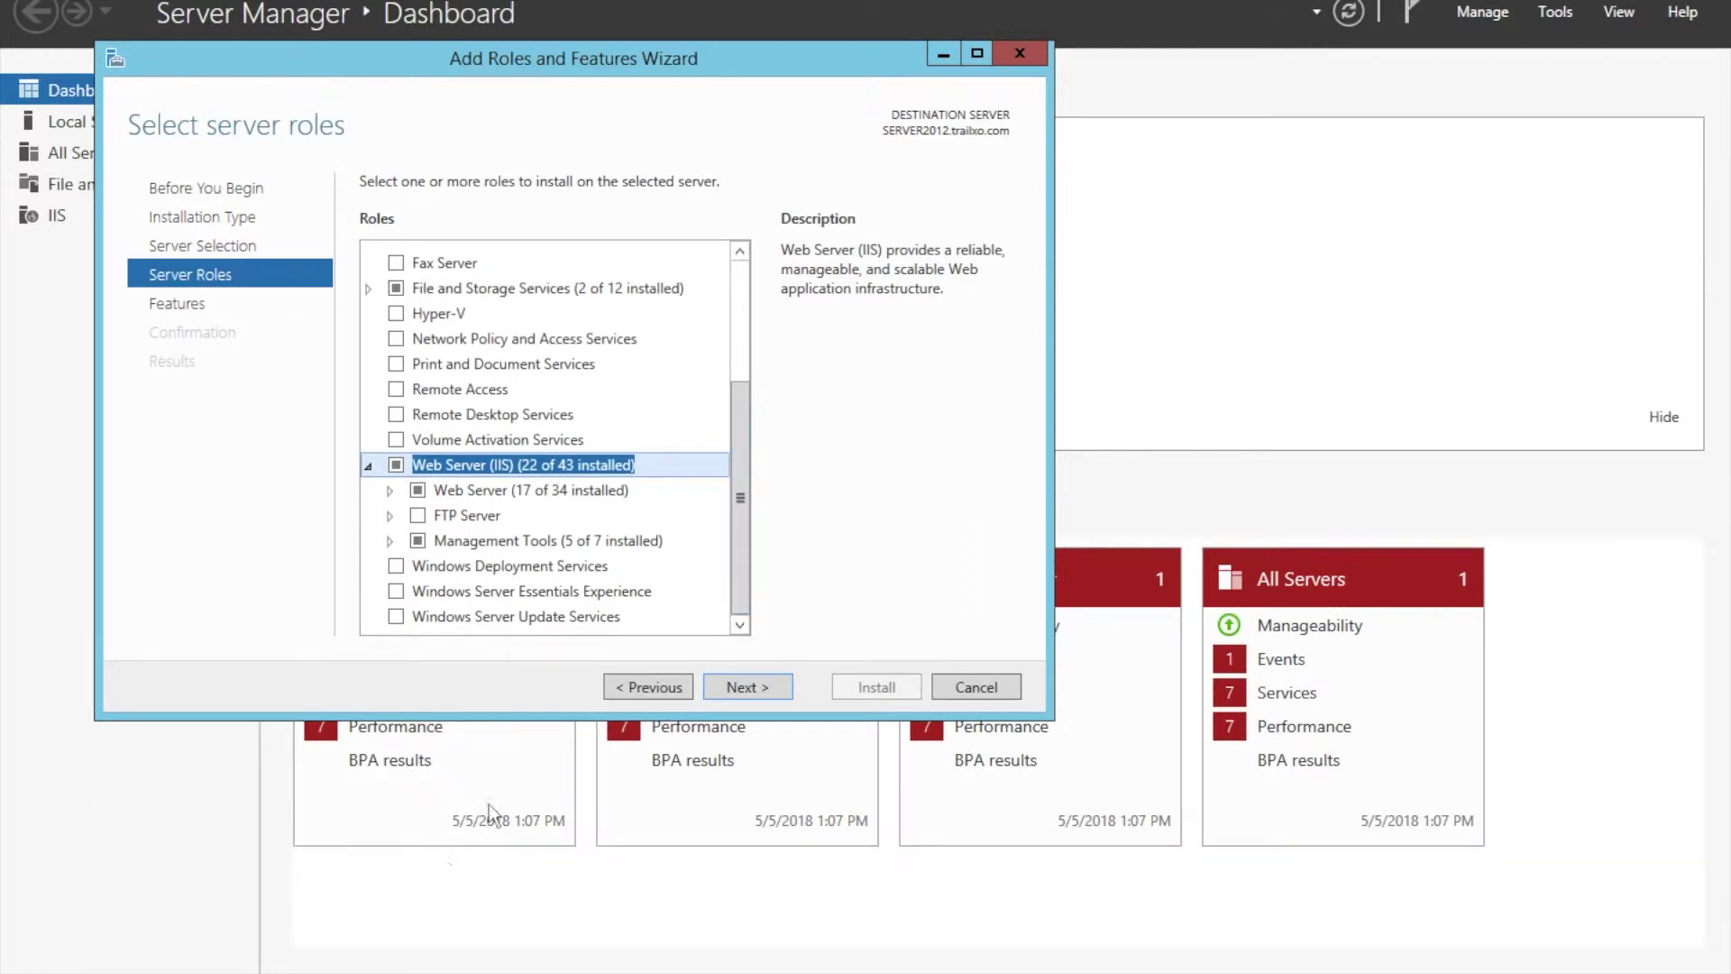
# Expand Web Server, Common HTTP Features and Security to see 3 of 9 security services installed.
pyautogui.click(390, 489)
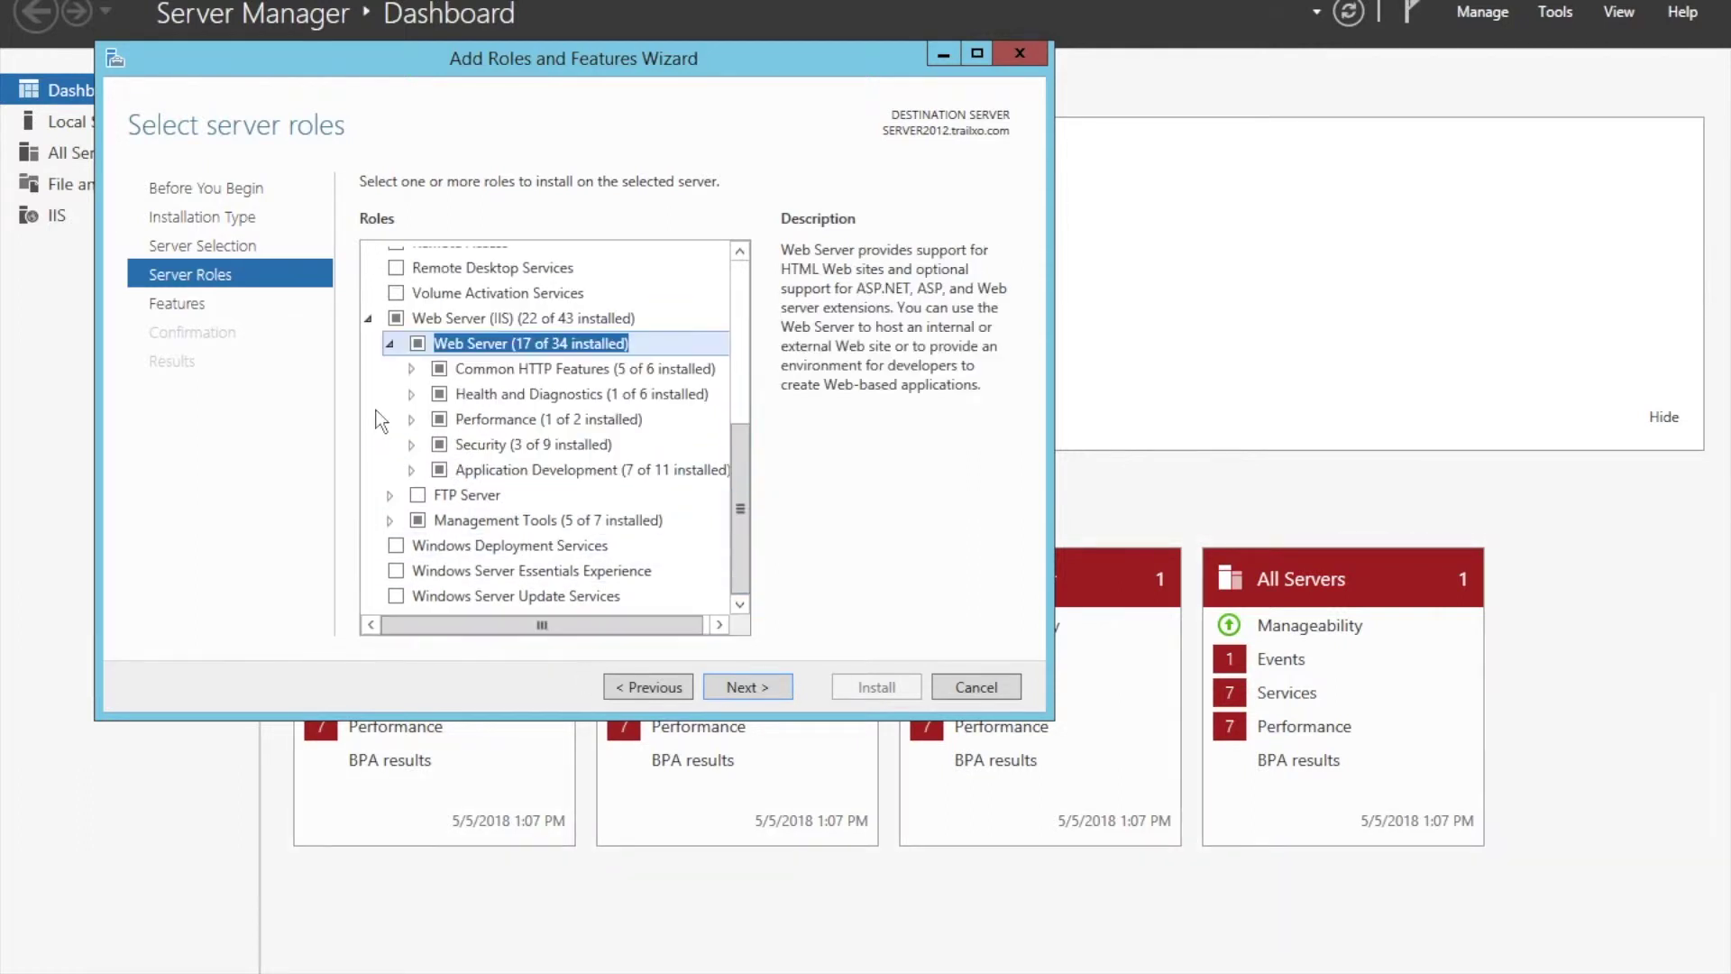
pyautogui.click(412, 370)
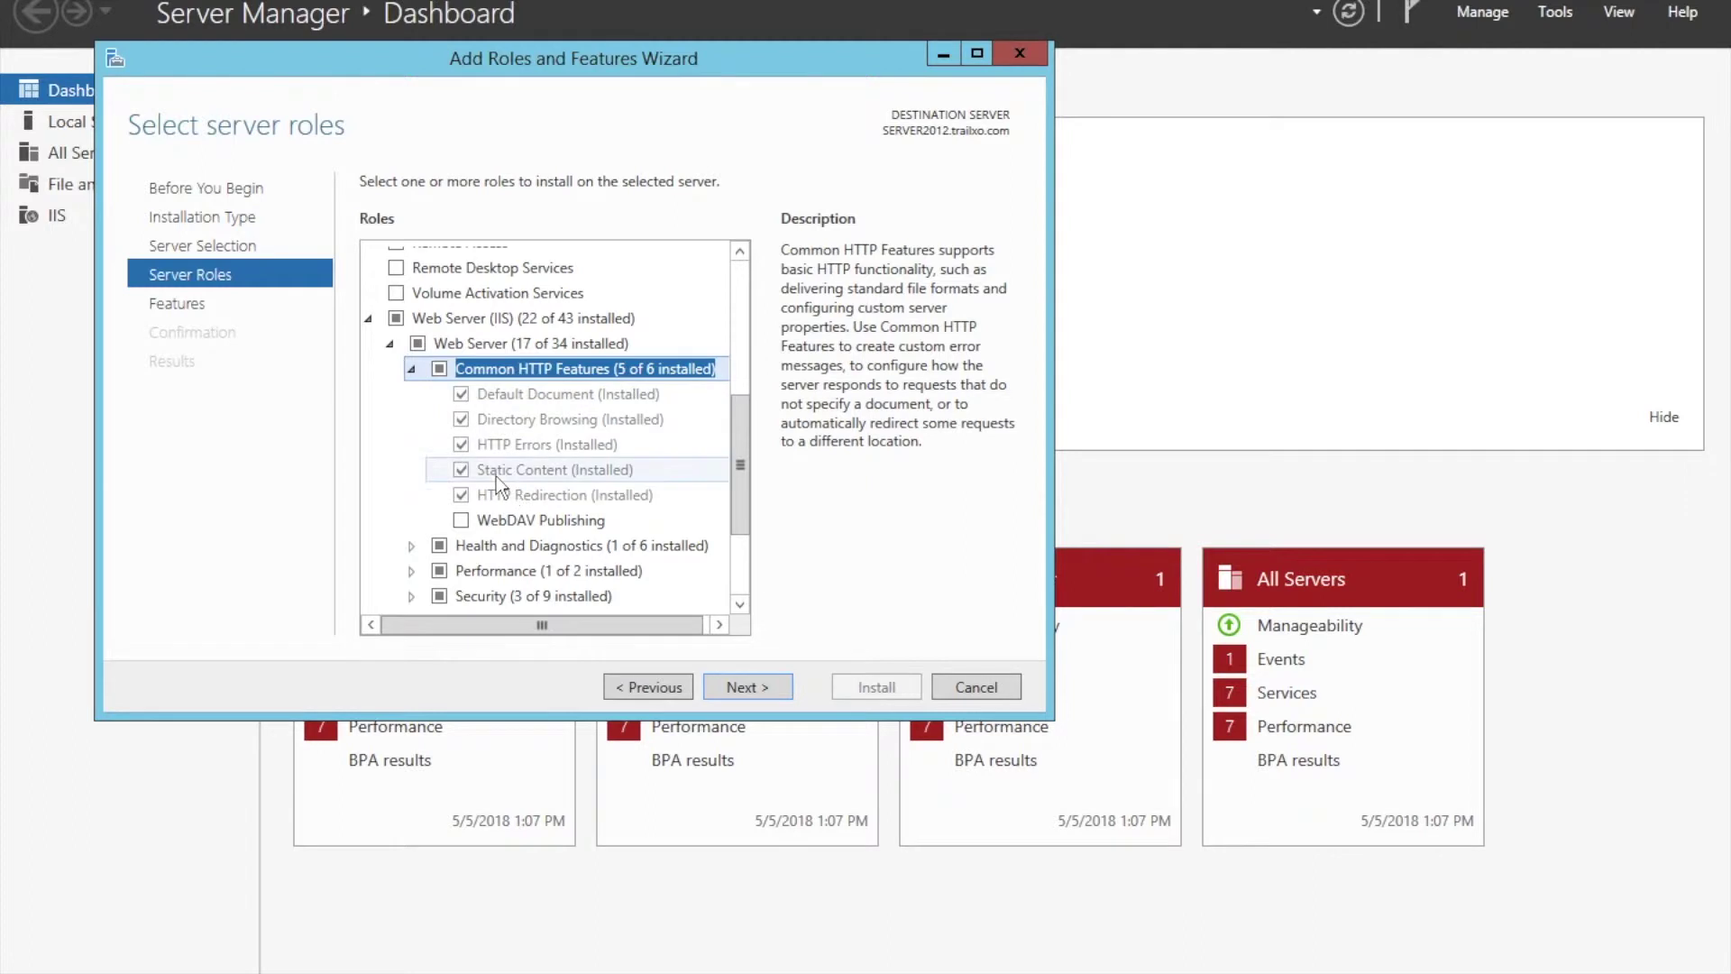
pyautogui.scroll(-2, 496, 478)
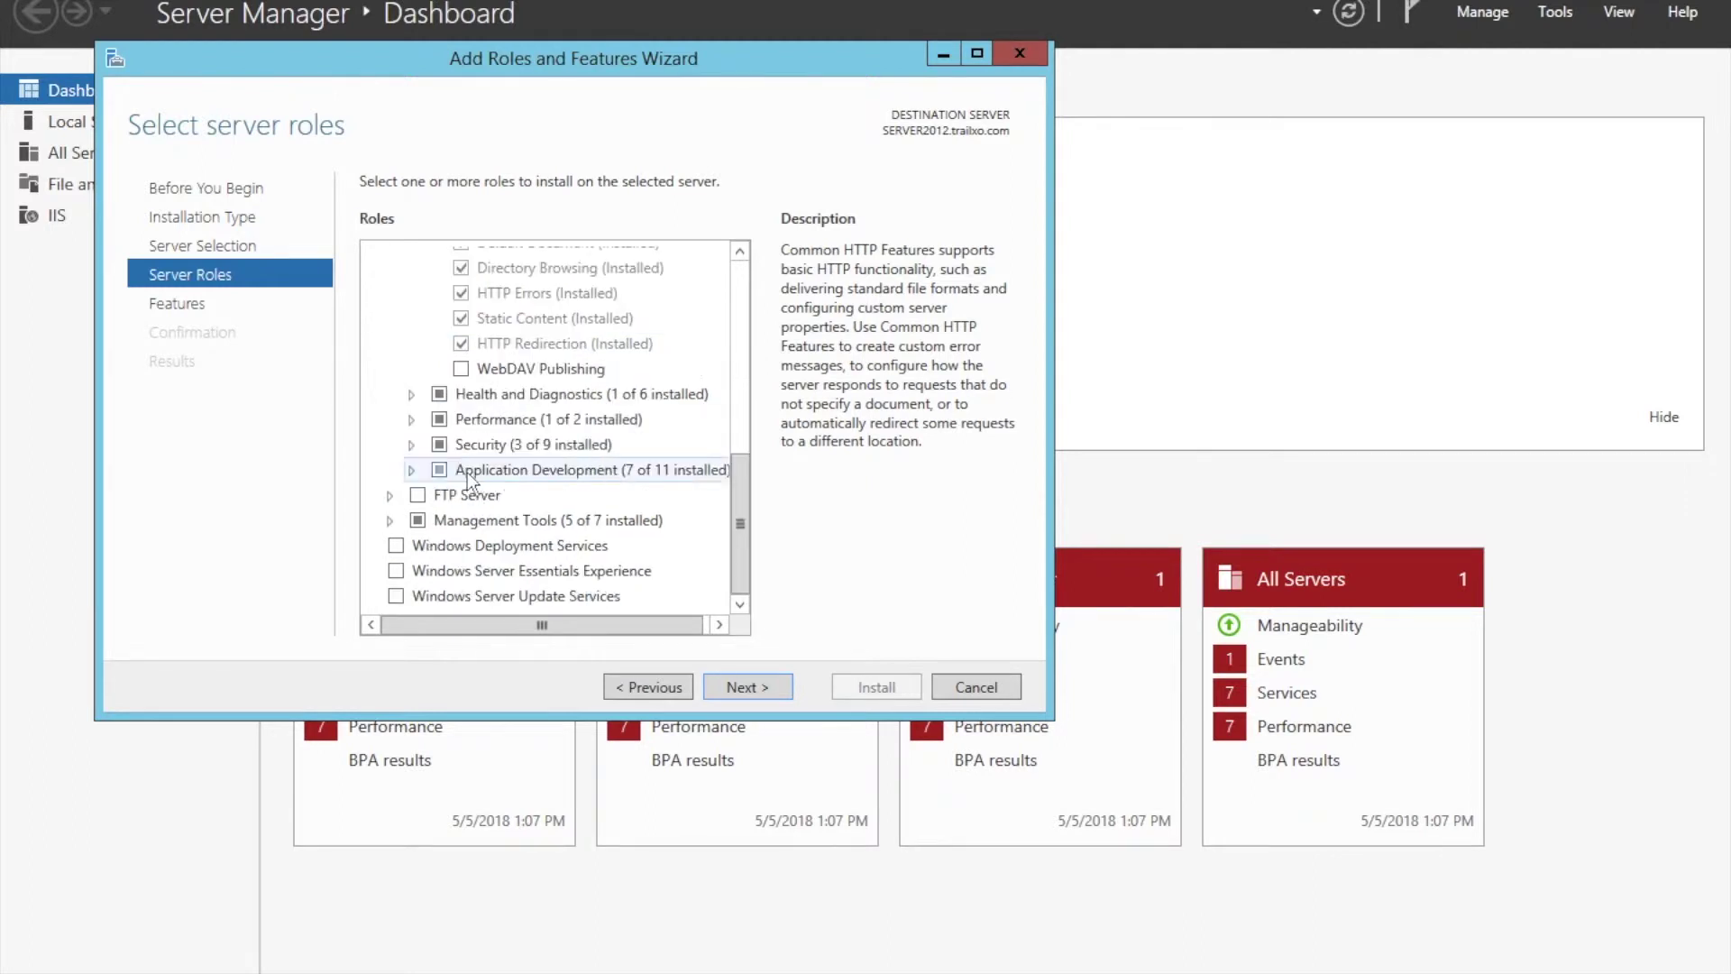
pyautogui.click(410, 443)
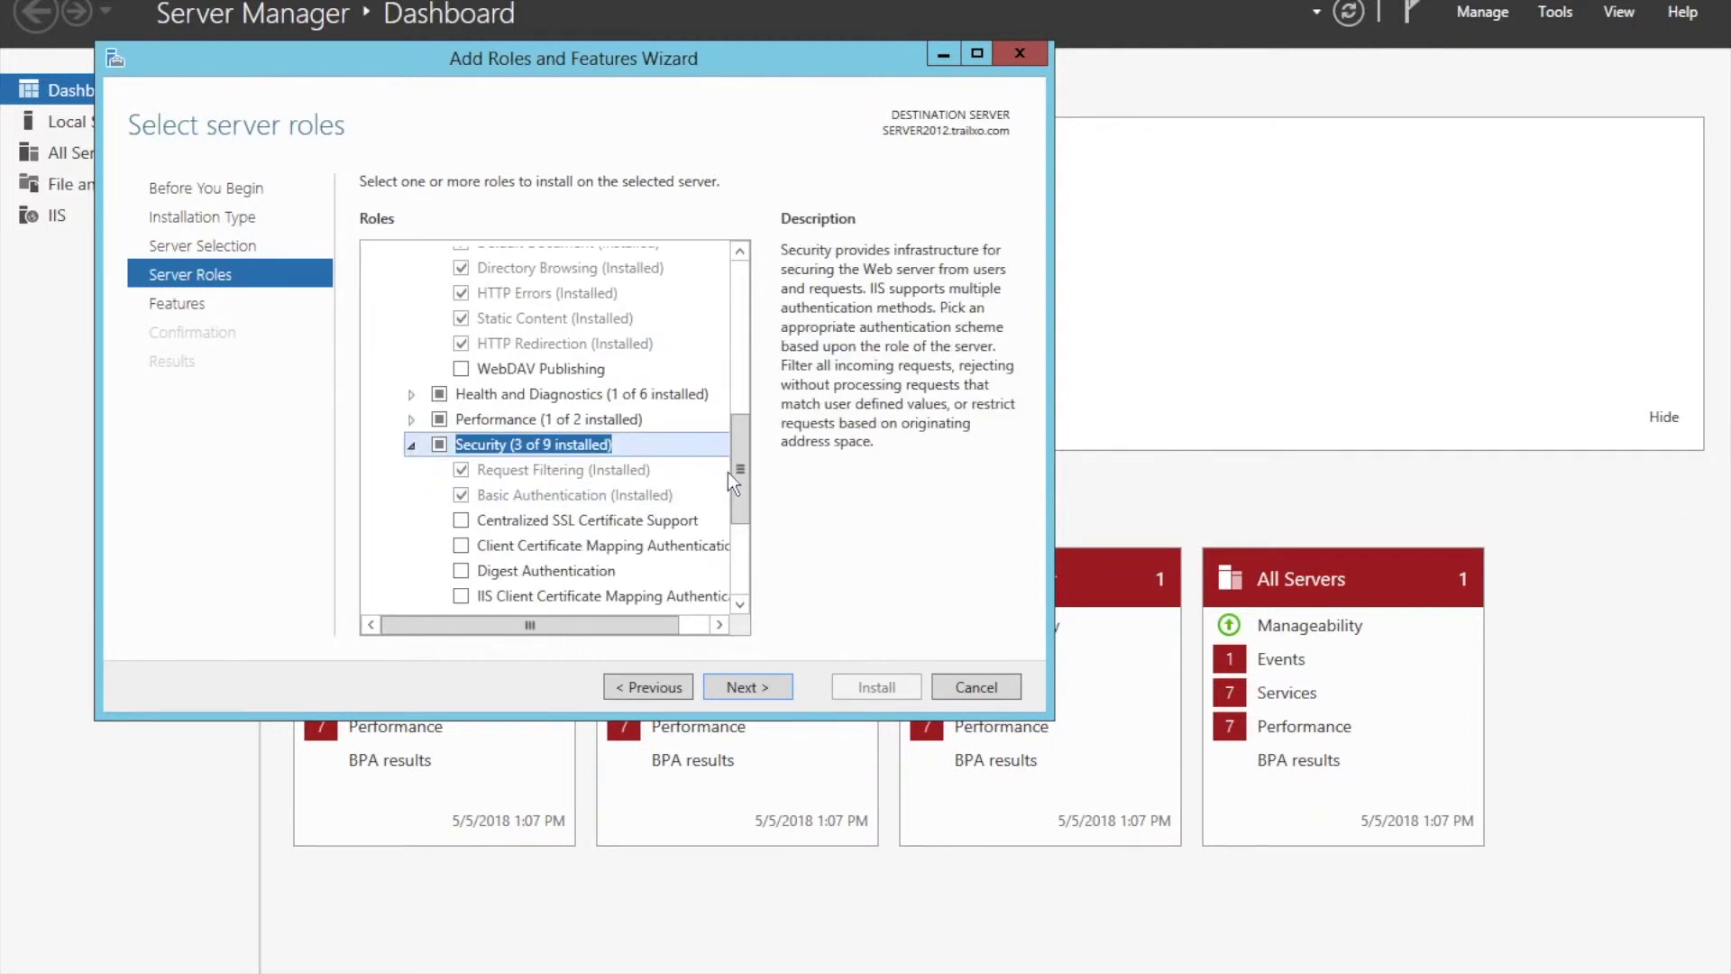
pyautogui.moveTo(738, 482); pyautogui.dragTo(734, 512)
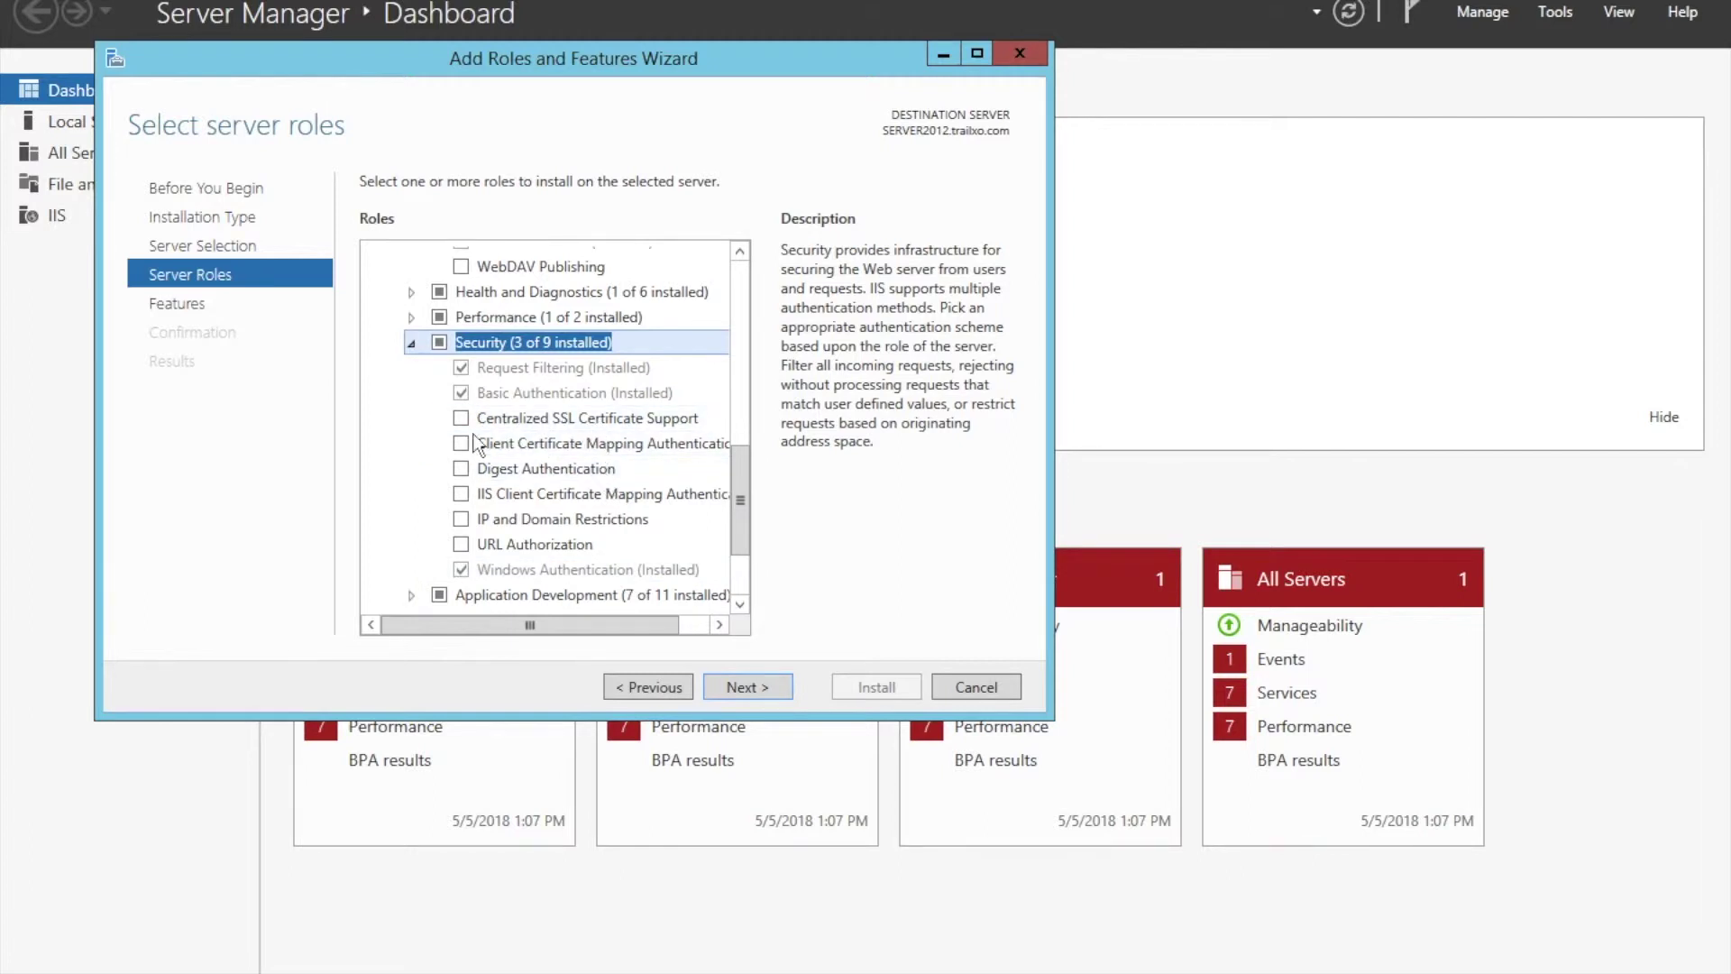
pyautogui.scroll(-2, 481, 522)
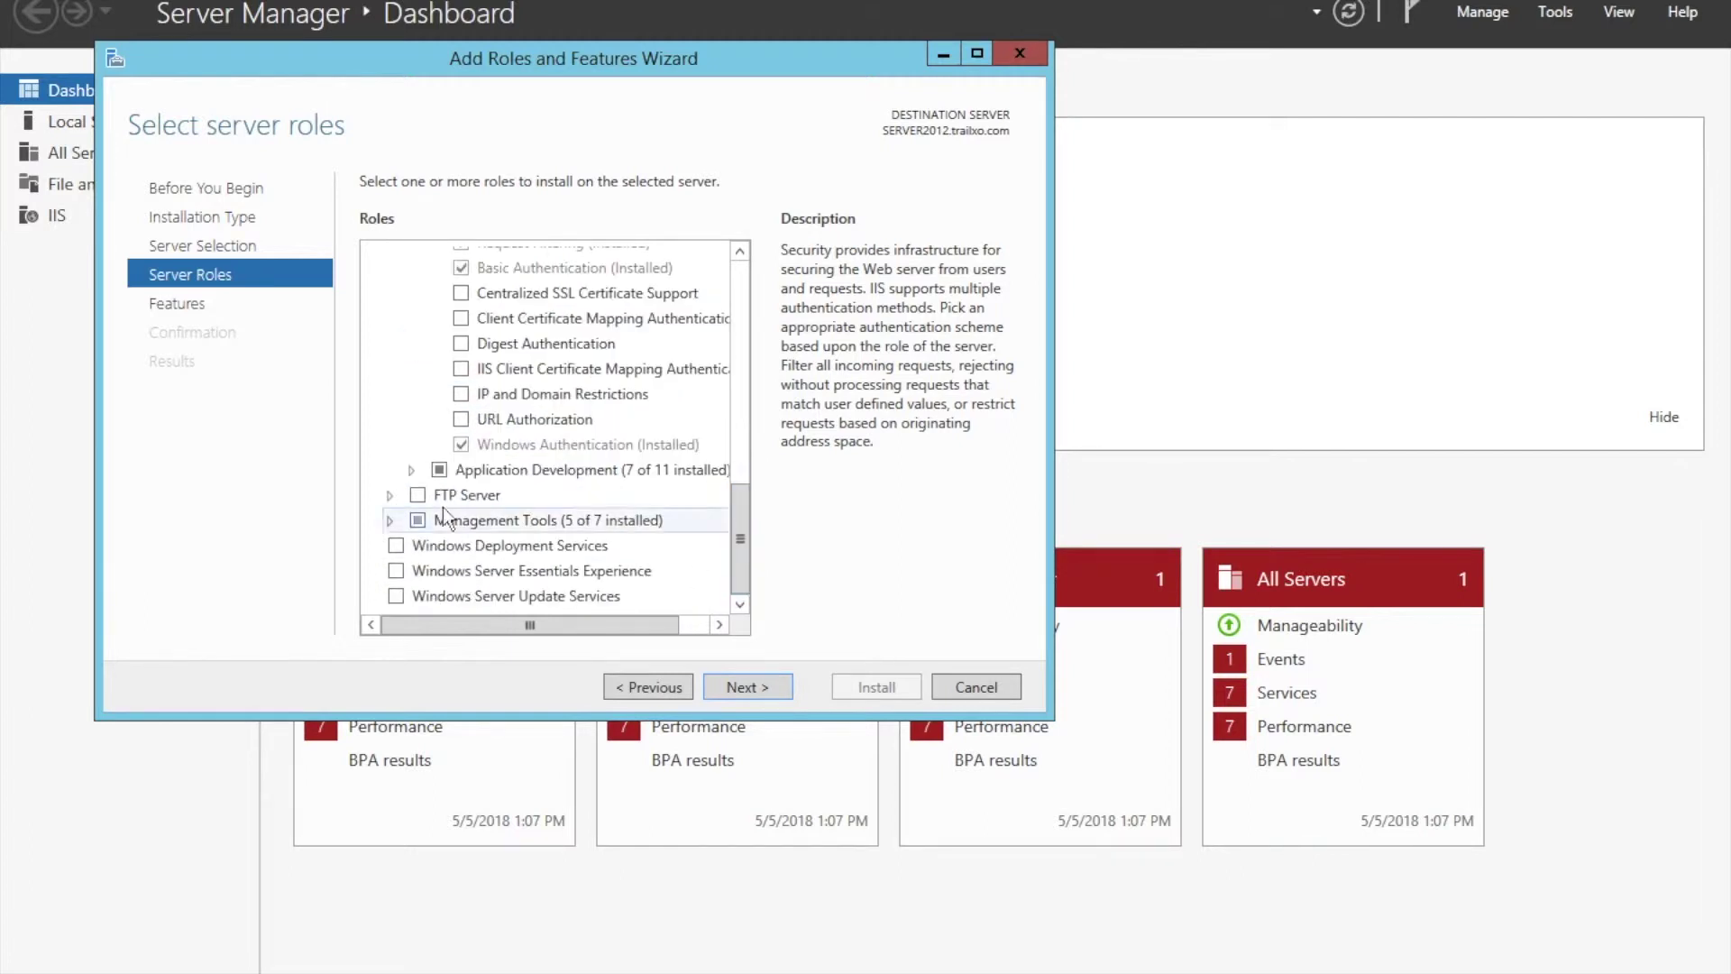
# Expand Application Development, Management Tools (5 of 7) and IIS 6 Management Compatibility (2 of 4).
pyautogui.click(413, 471)
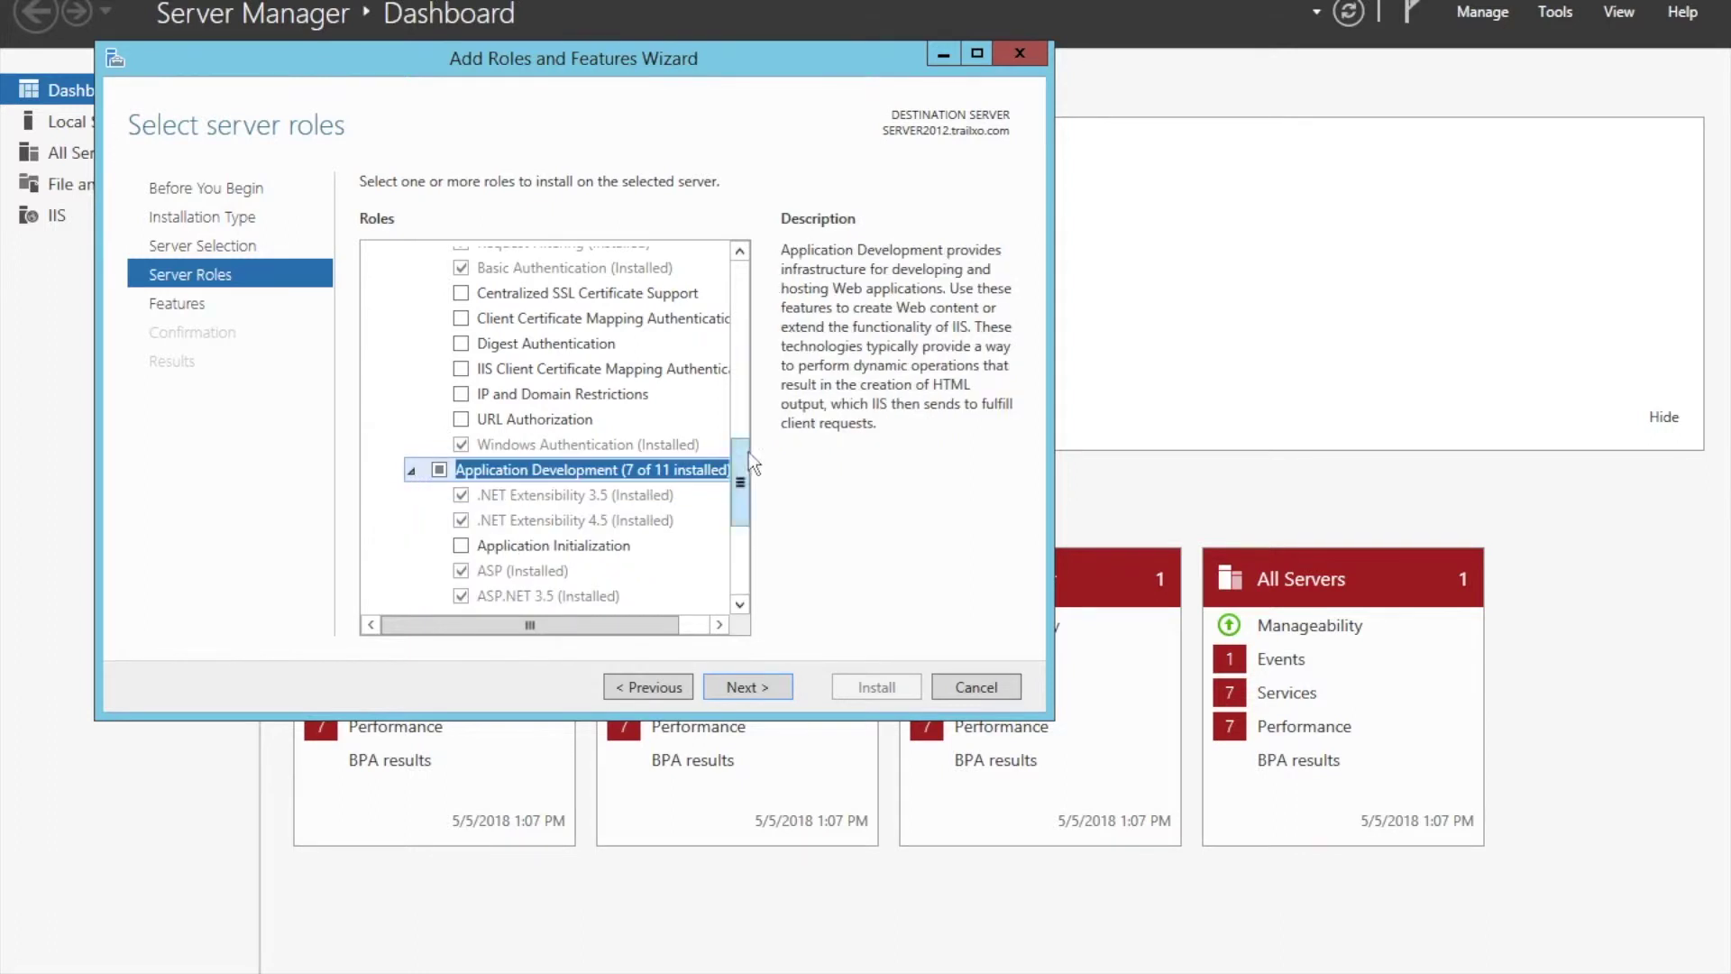
pyautogui.scroll(-1, 743, 499)
pyautogui.scroll(-2, 743, 499)
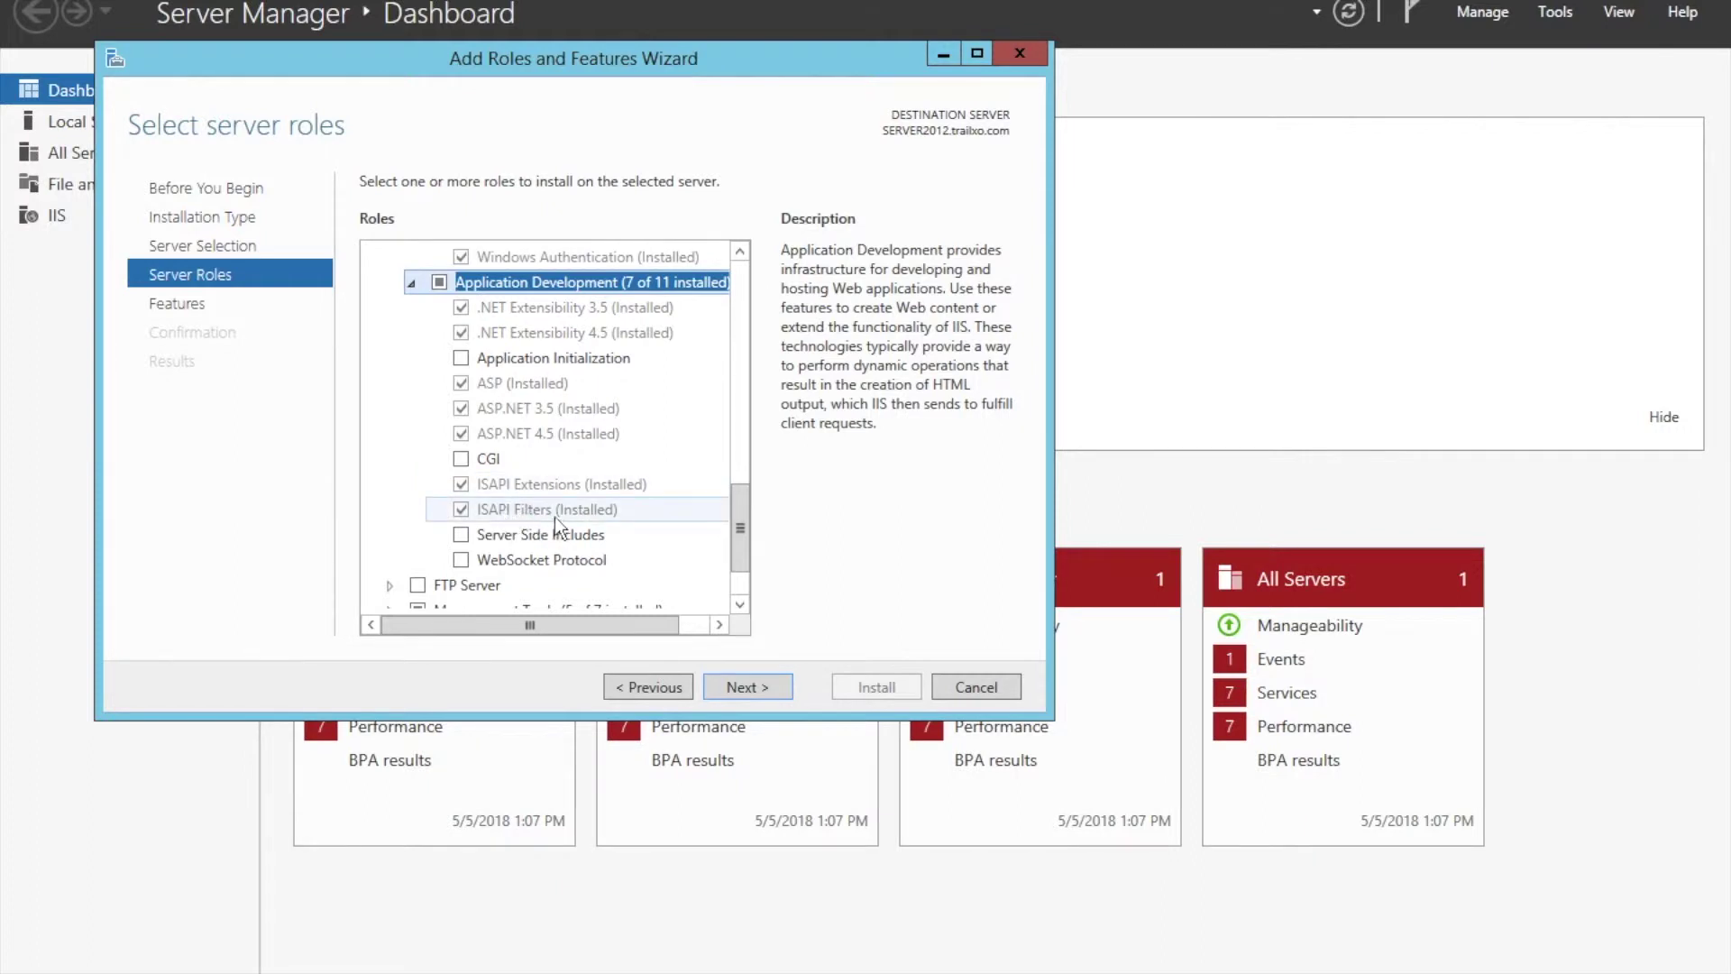
pyautogui.scroll(-1, 732, 503)
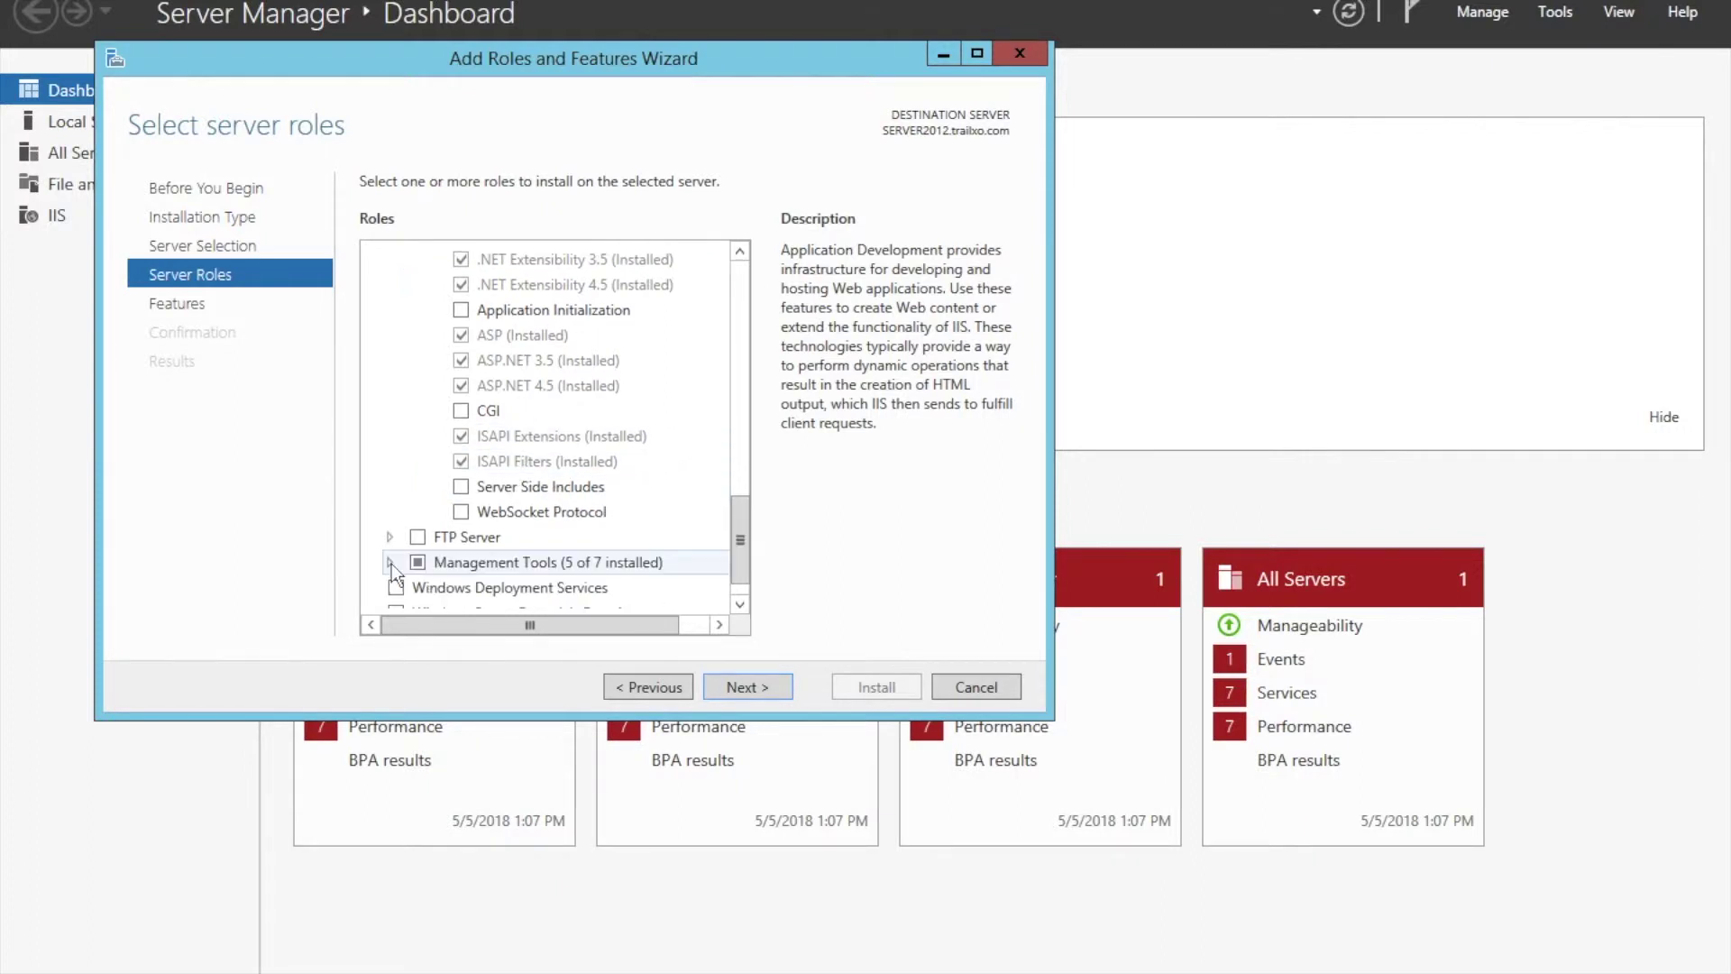
pyautogui.click(390, 562)
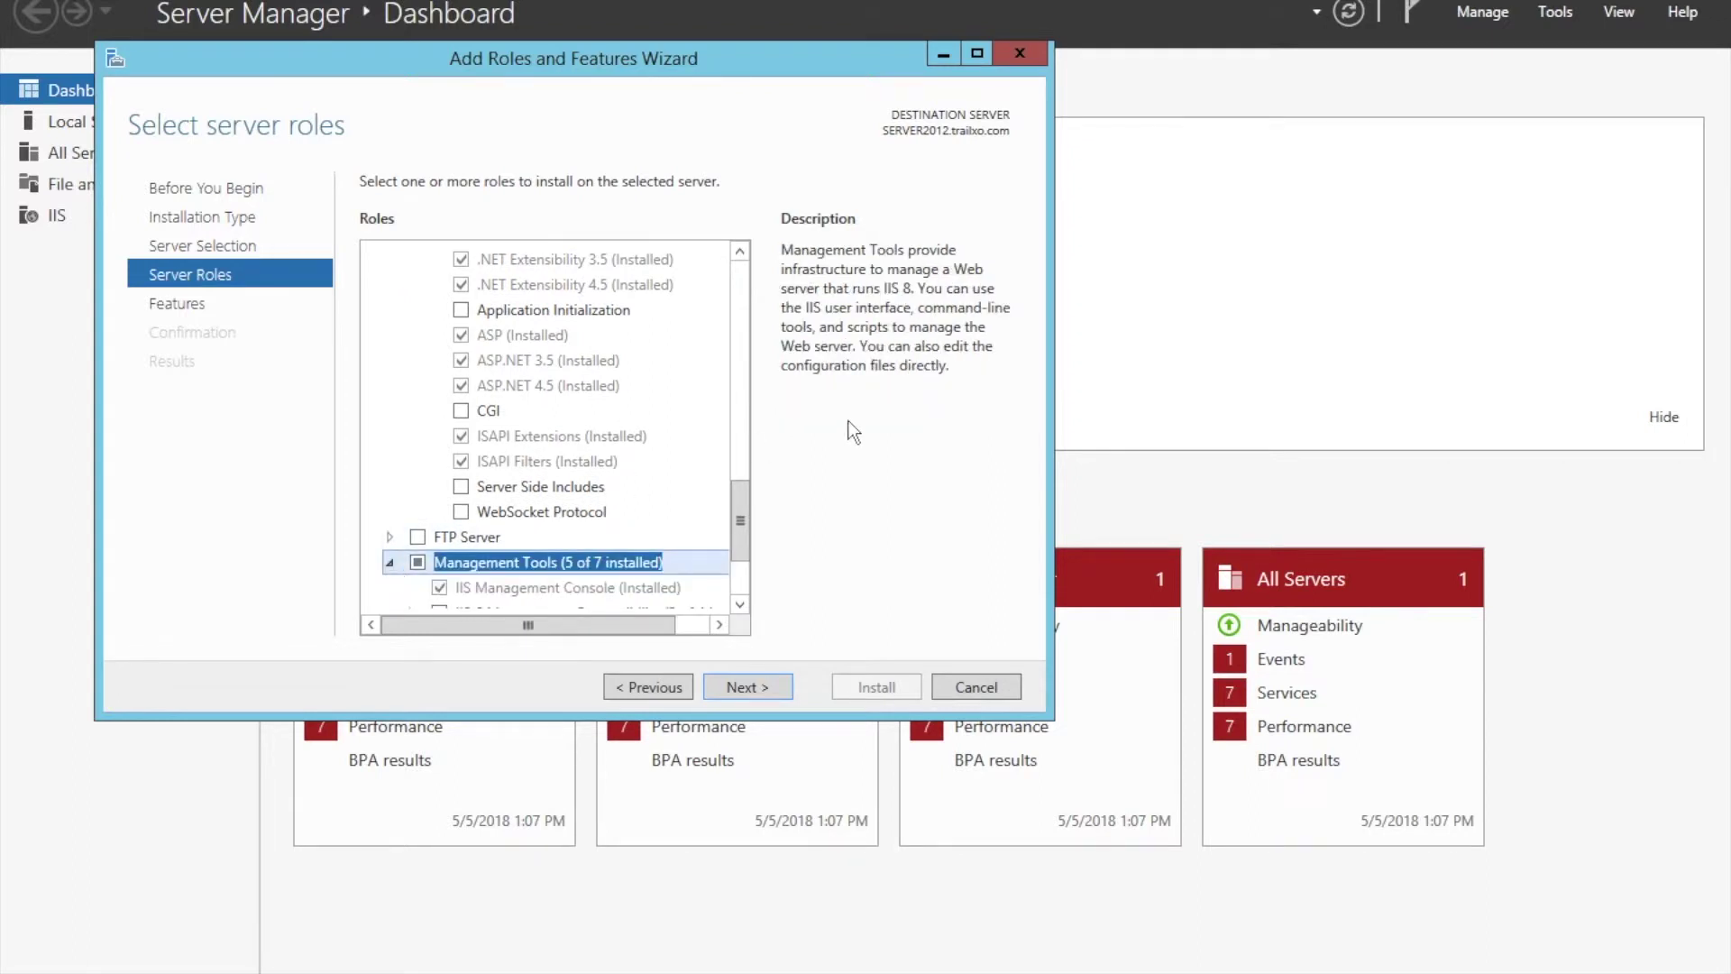
pyautogui.scroll(-2, 740, 552)
pyautogui.scroll(-1, 739, 552)
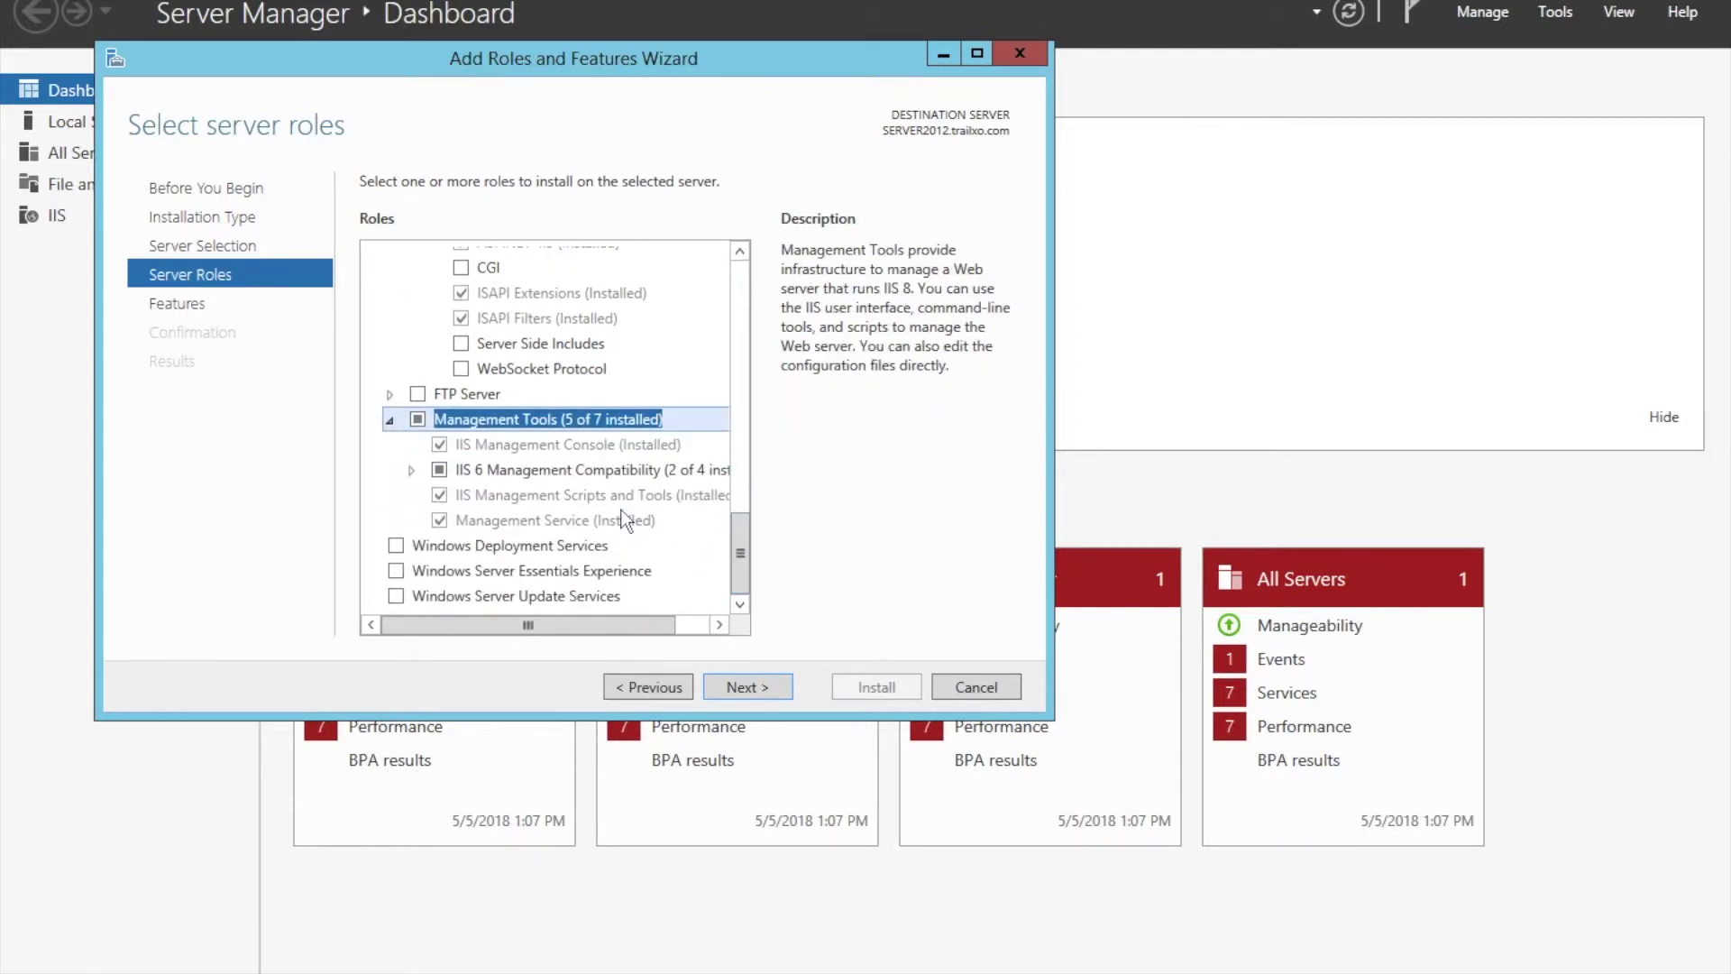
pyautogui.click(411, 469)
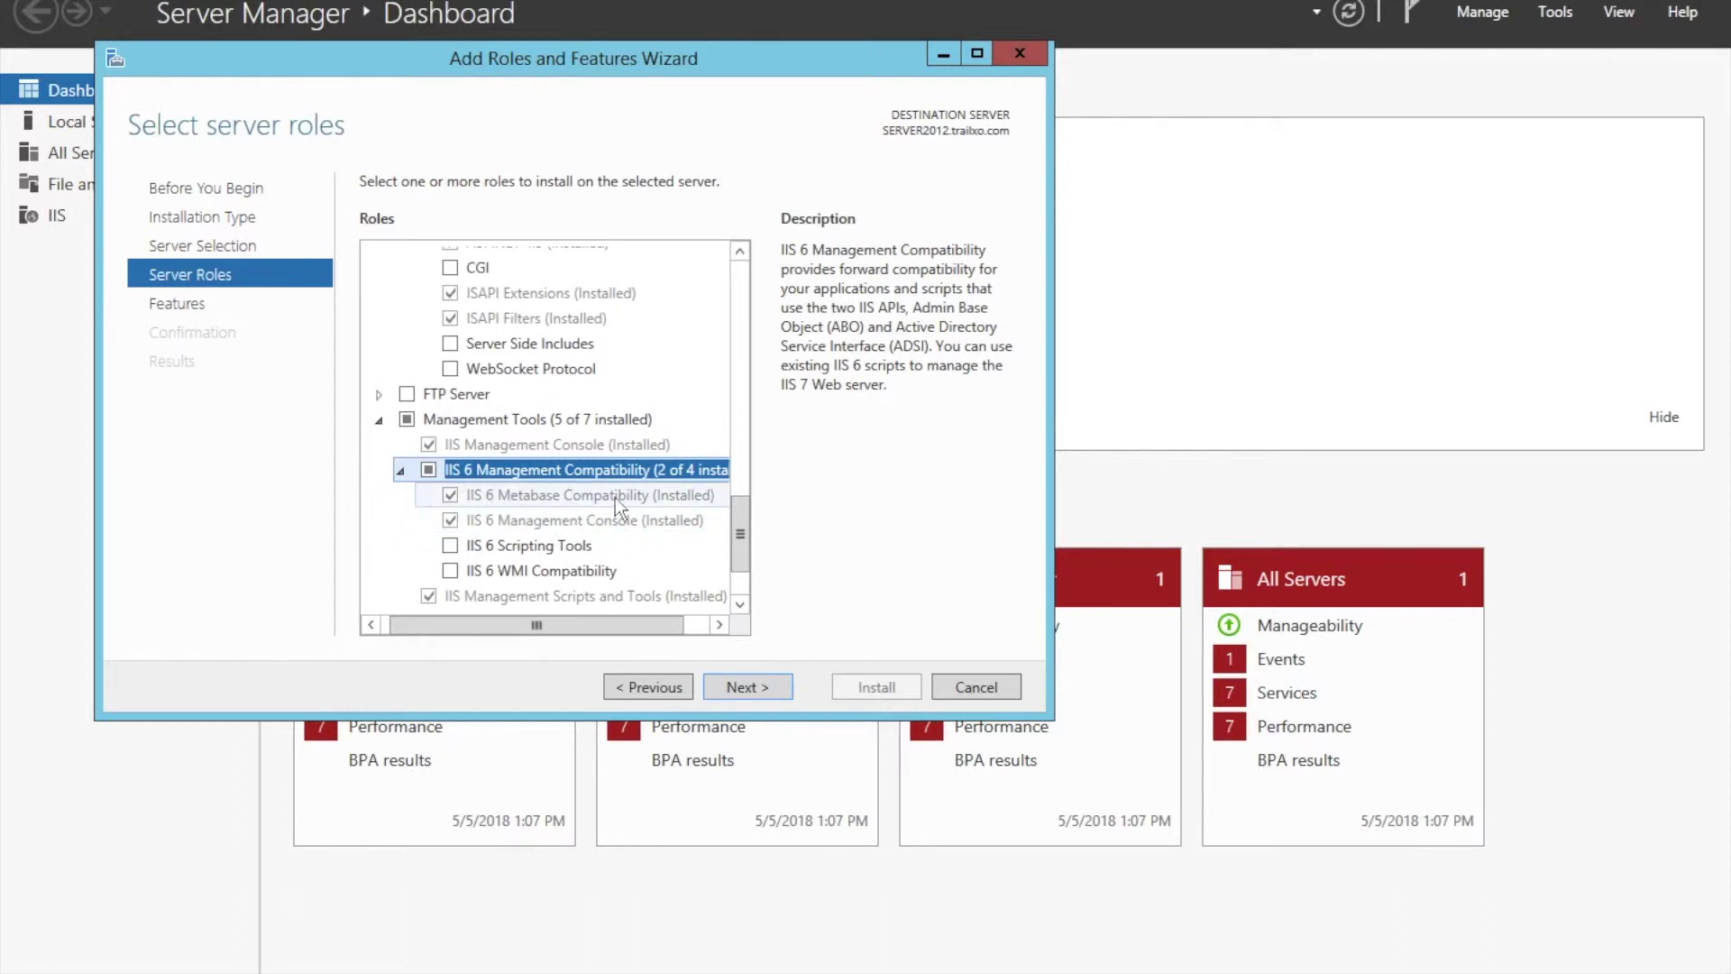
pyautogui.moveTo(739, 538); pyautogui.dragTo(737, 580)
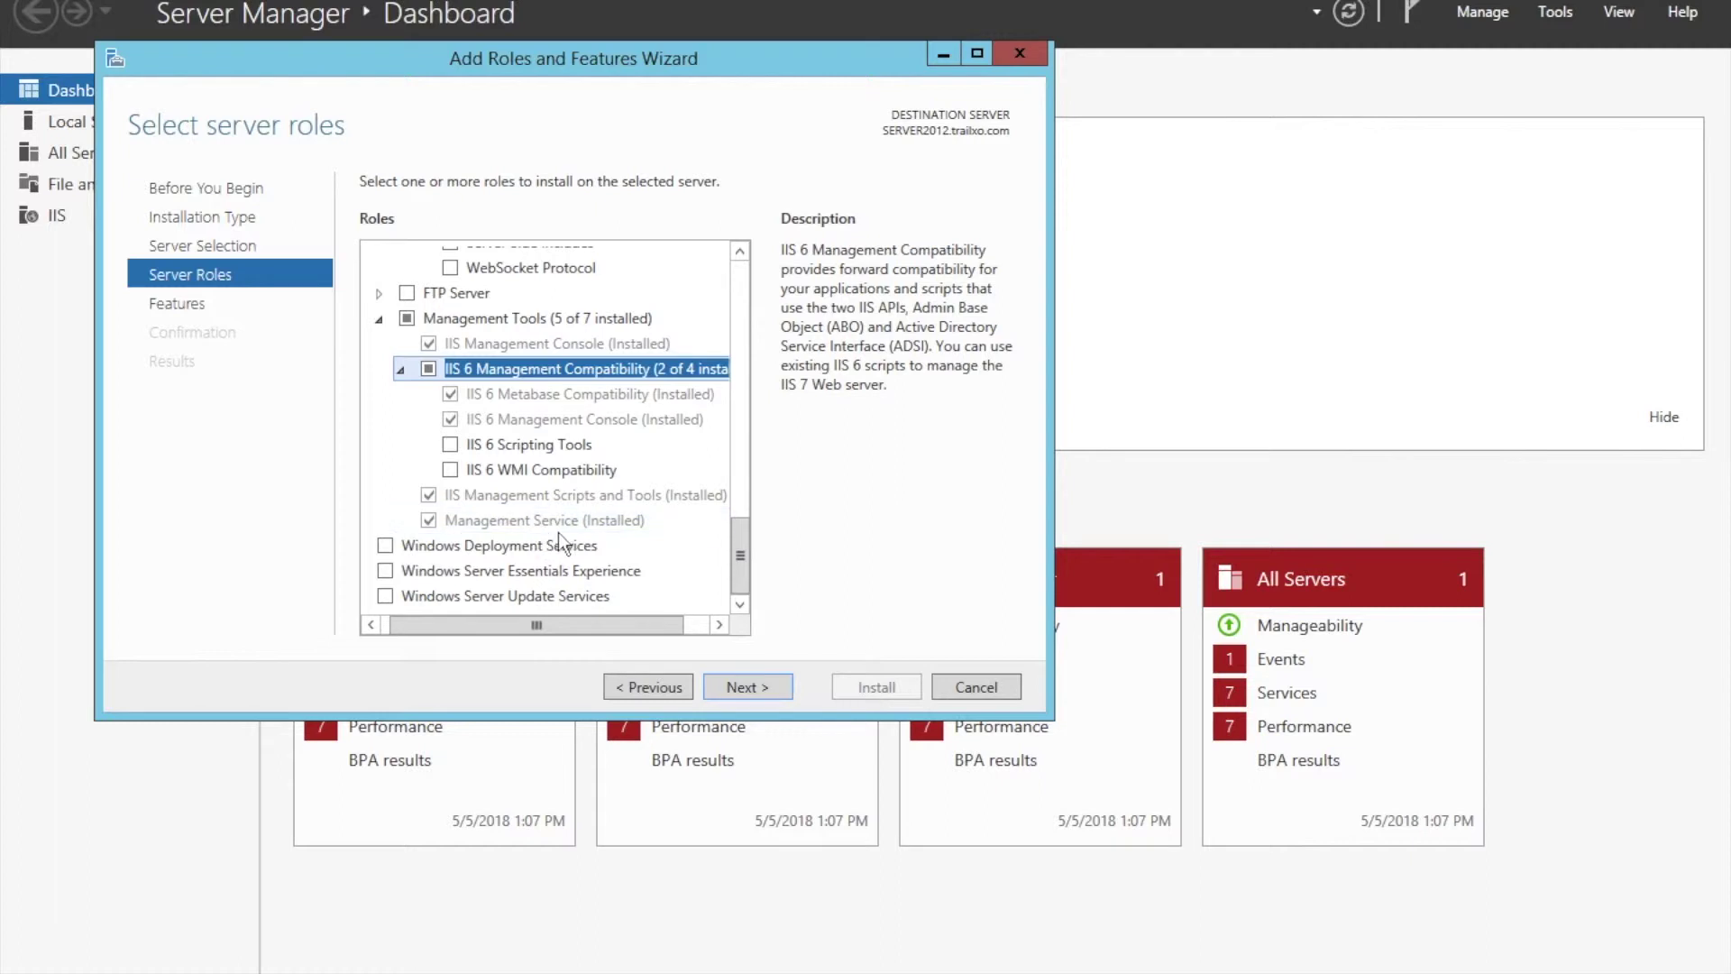
# Move on to the Select features page, then cancel the wizard without installing anything.
pyautogui.click(778, 683)
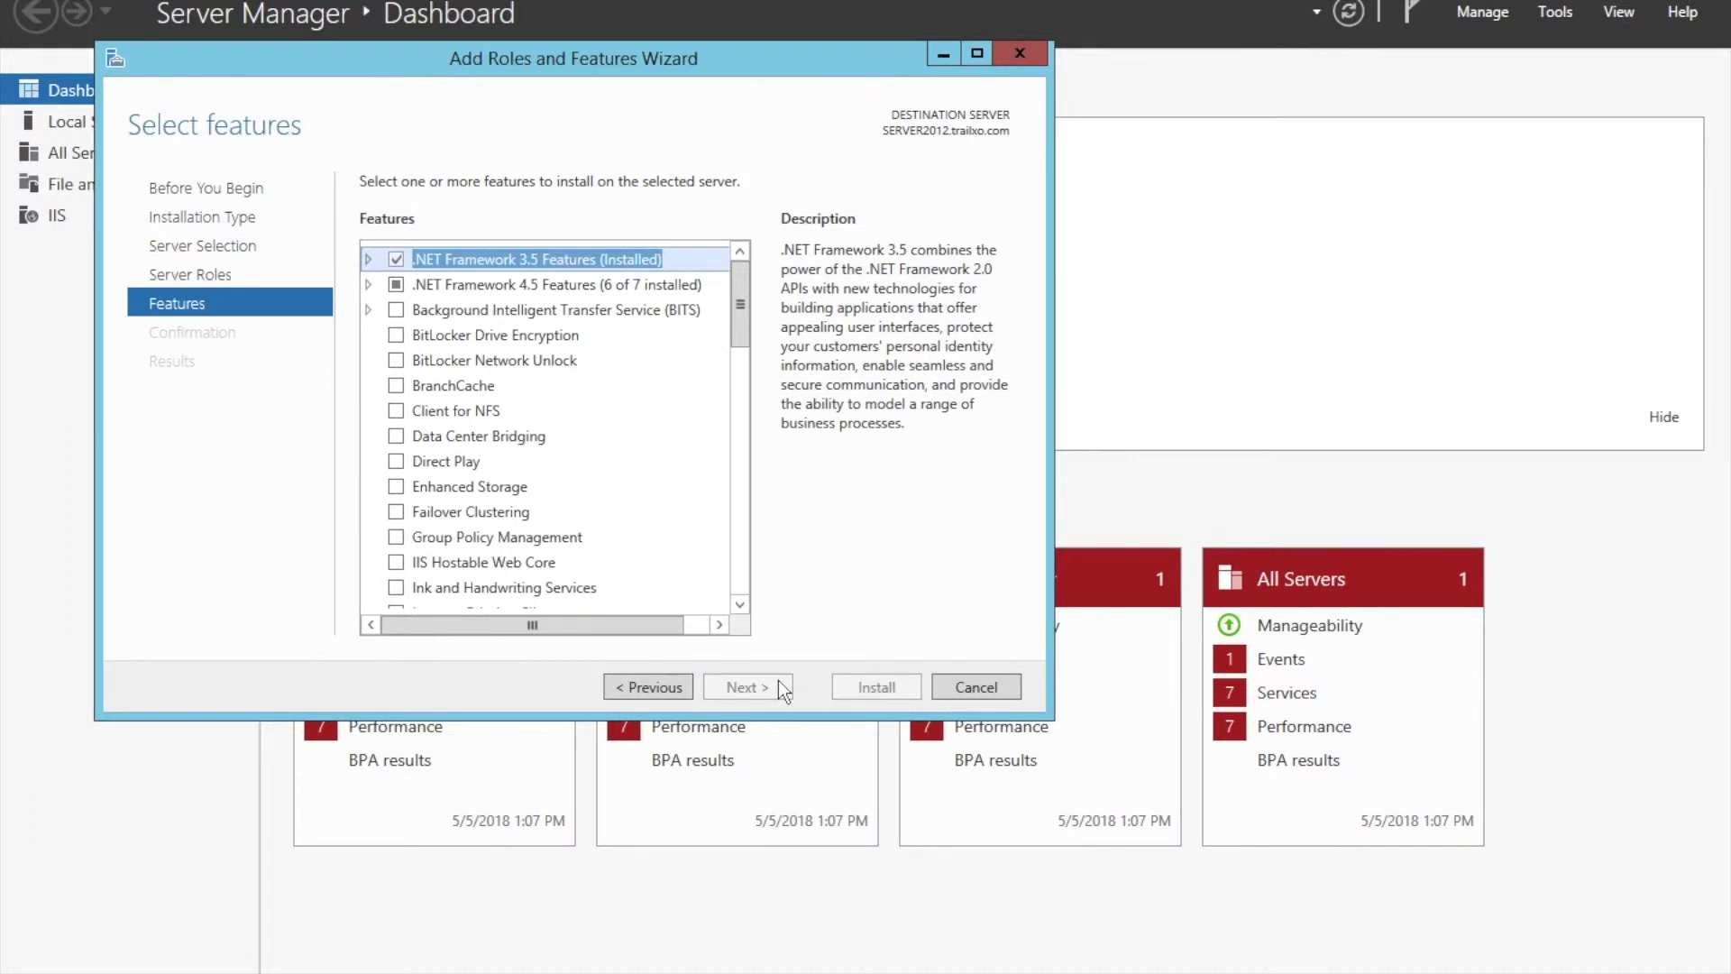
pyautogui.click(969, 686)
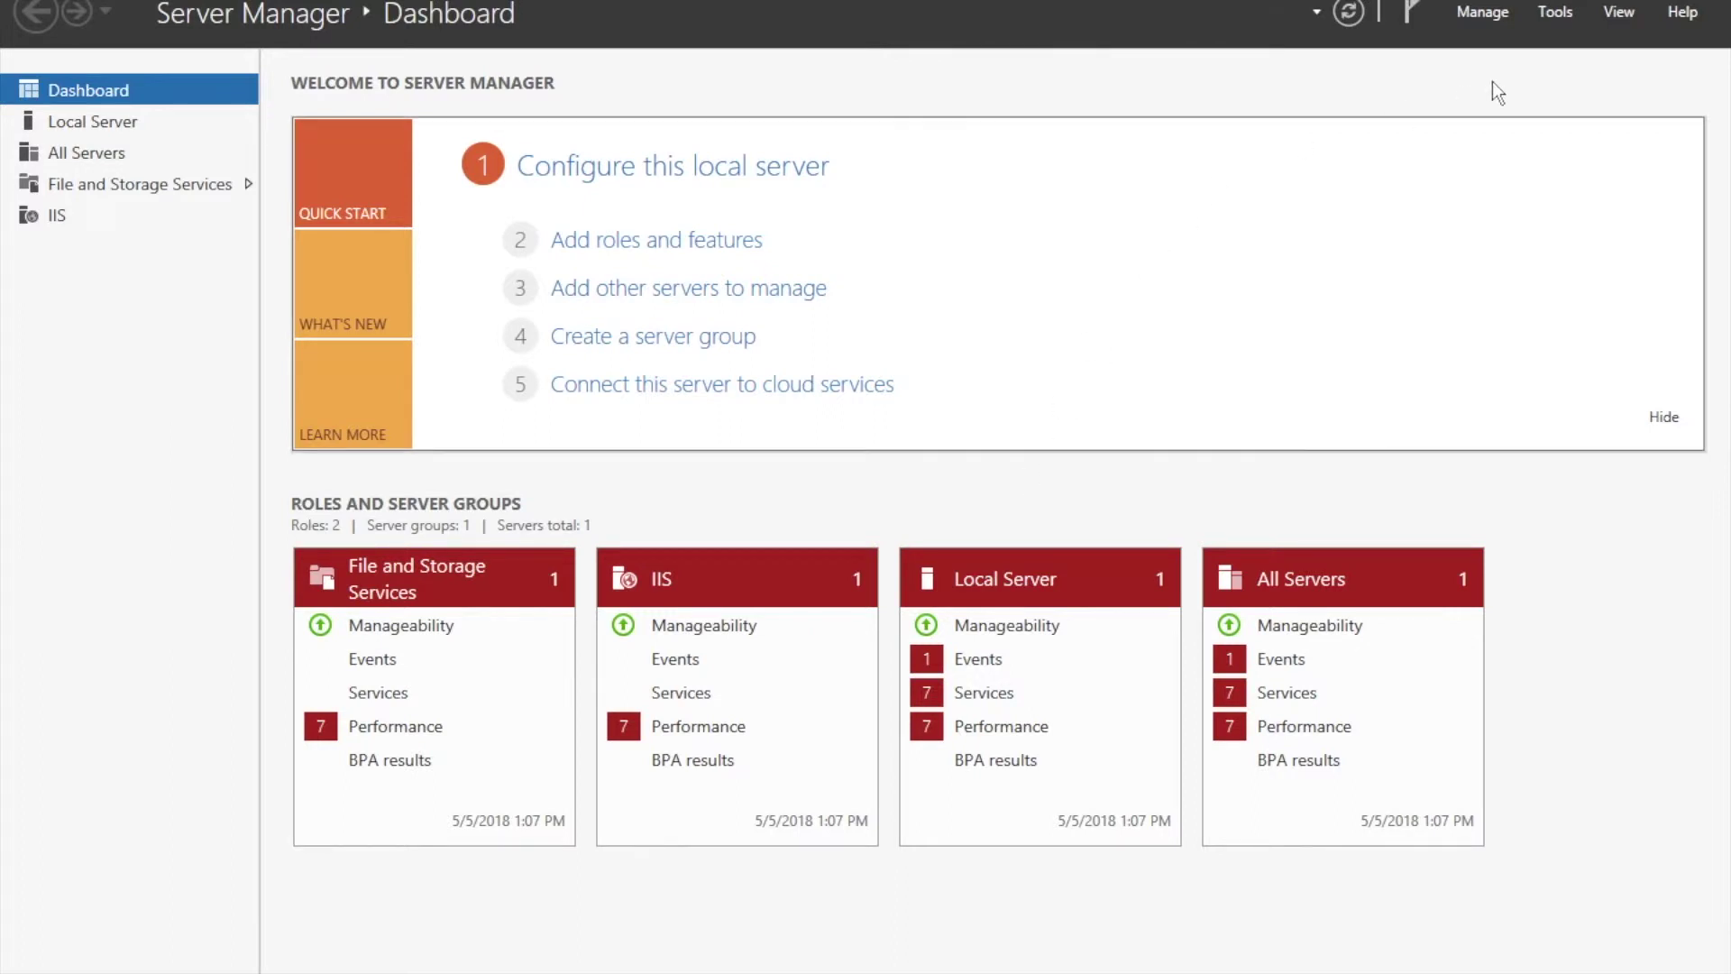
pyautogui.moveTo(320, 968)
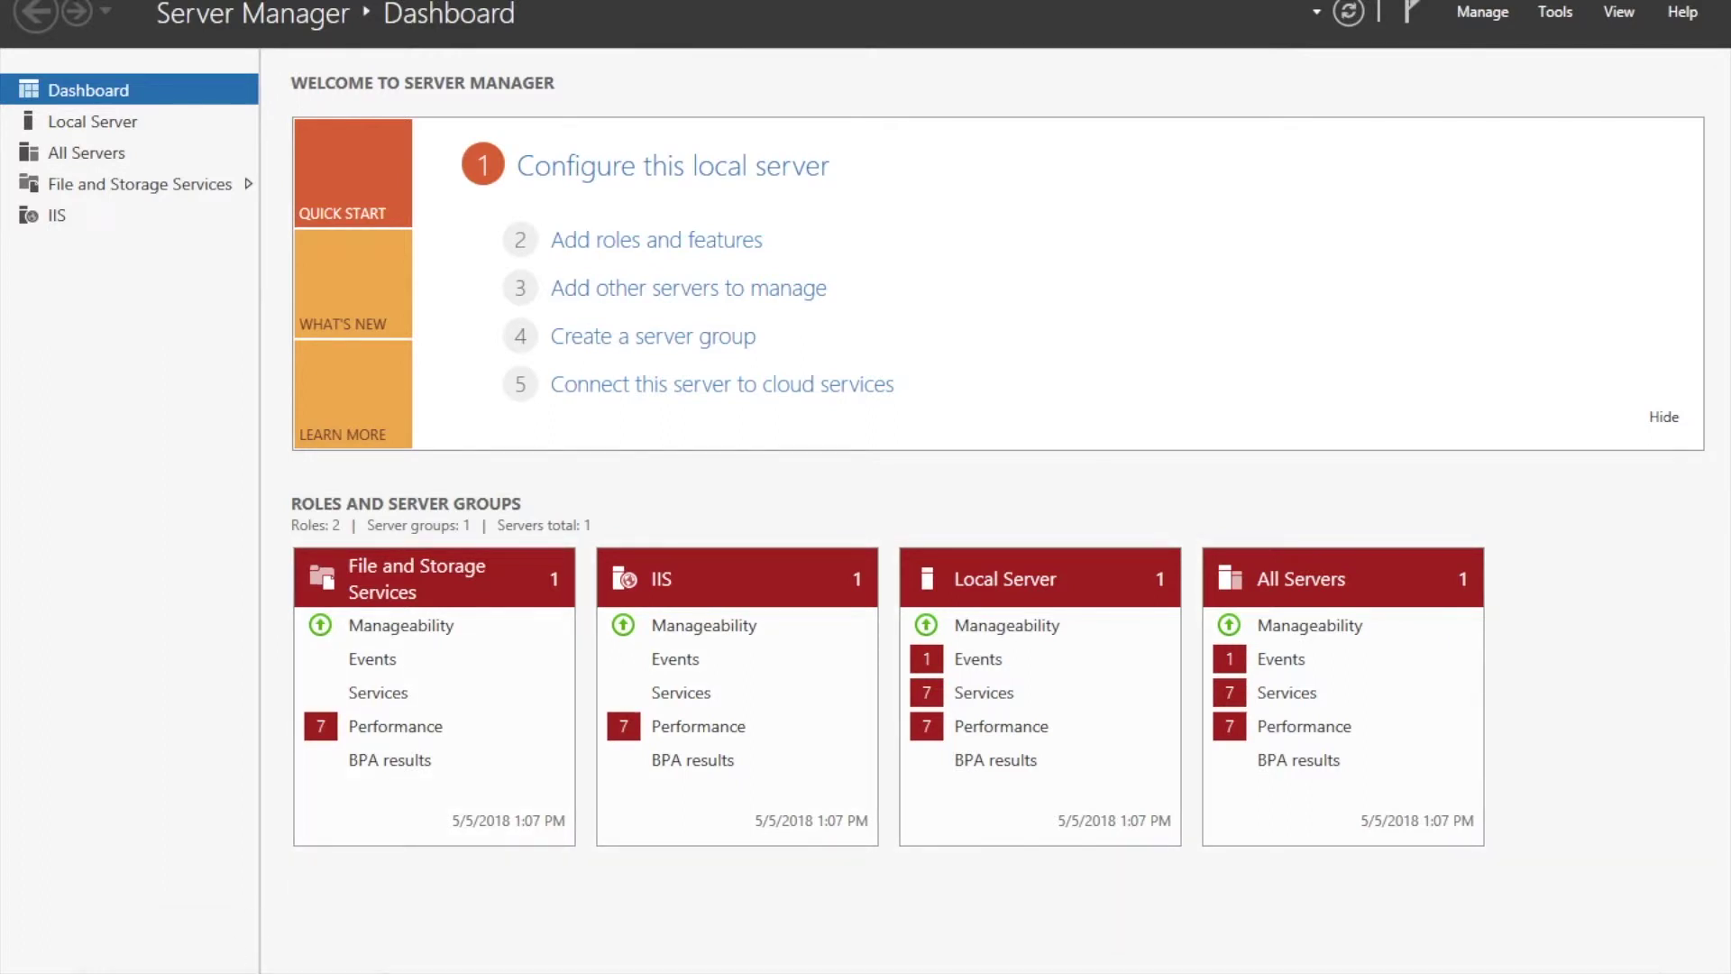
# Run ipconfig in PowerShell to read Ethernet 2's IPv4 address 192.168.1.15, then return to Server Manager.
pyautogui.click(194, 972)
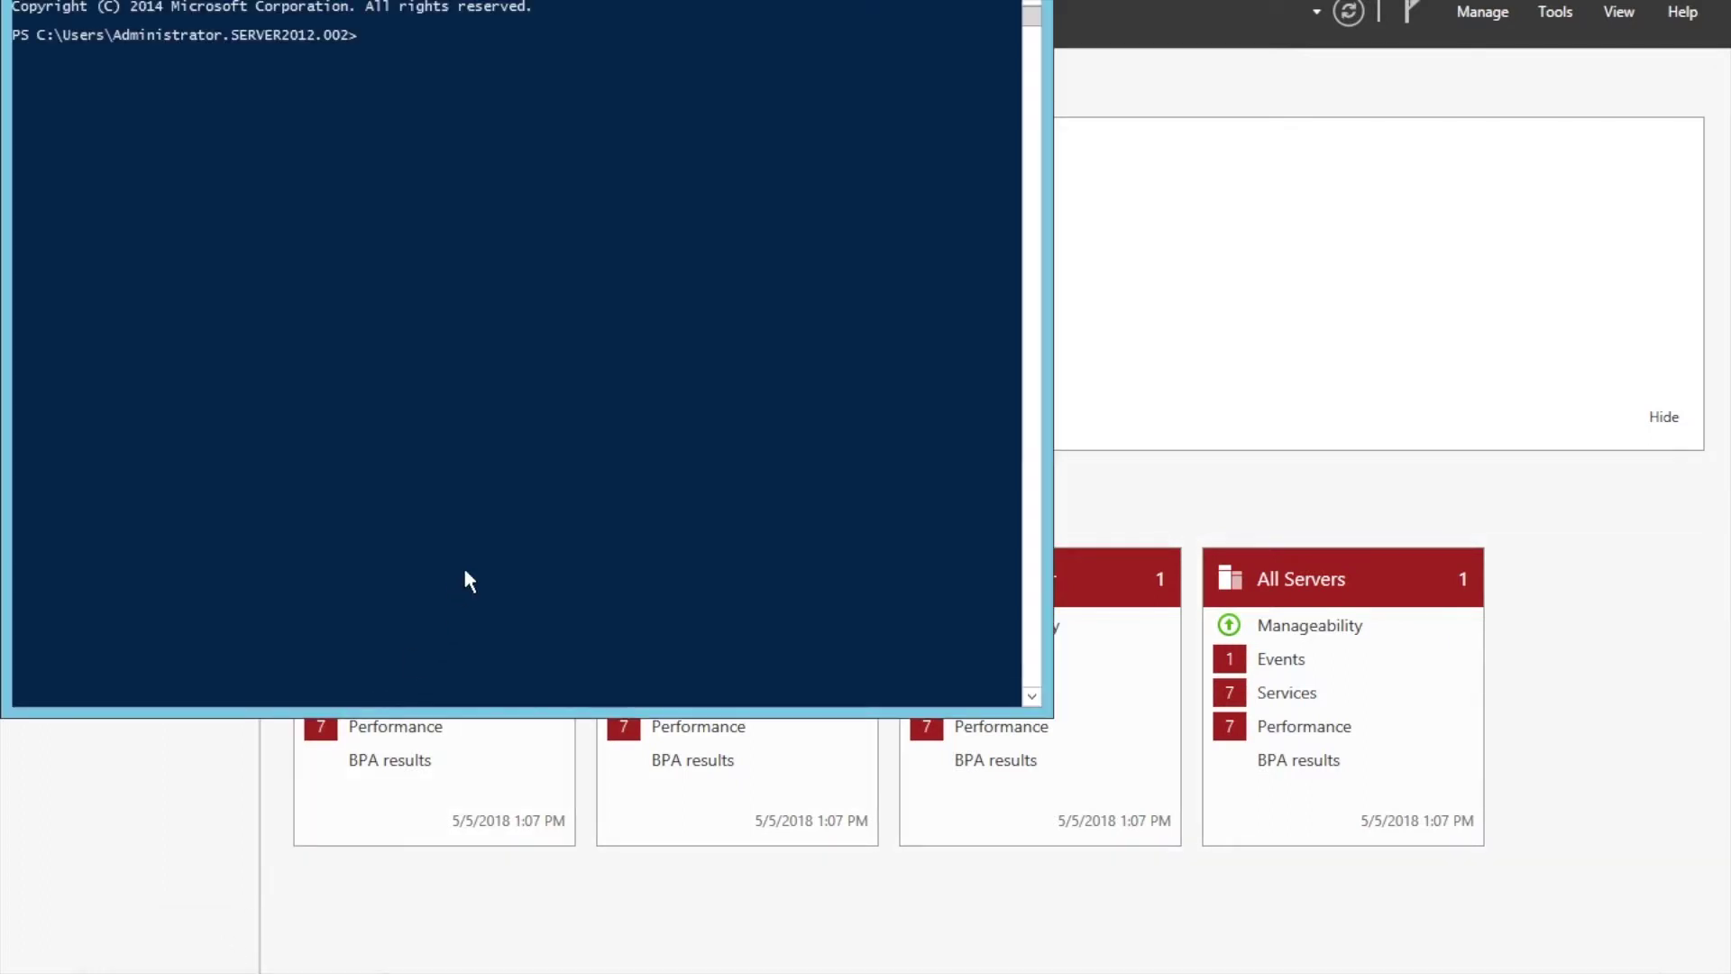
pyautogui.write('ipconfig')
pyautogui.press('Return')
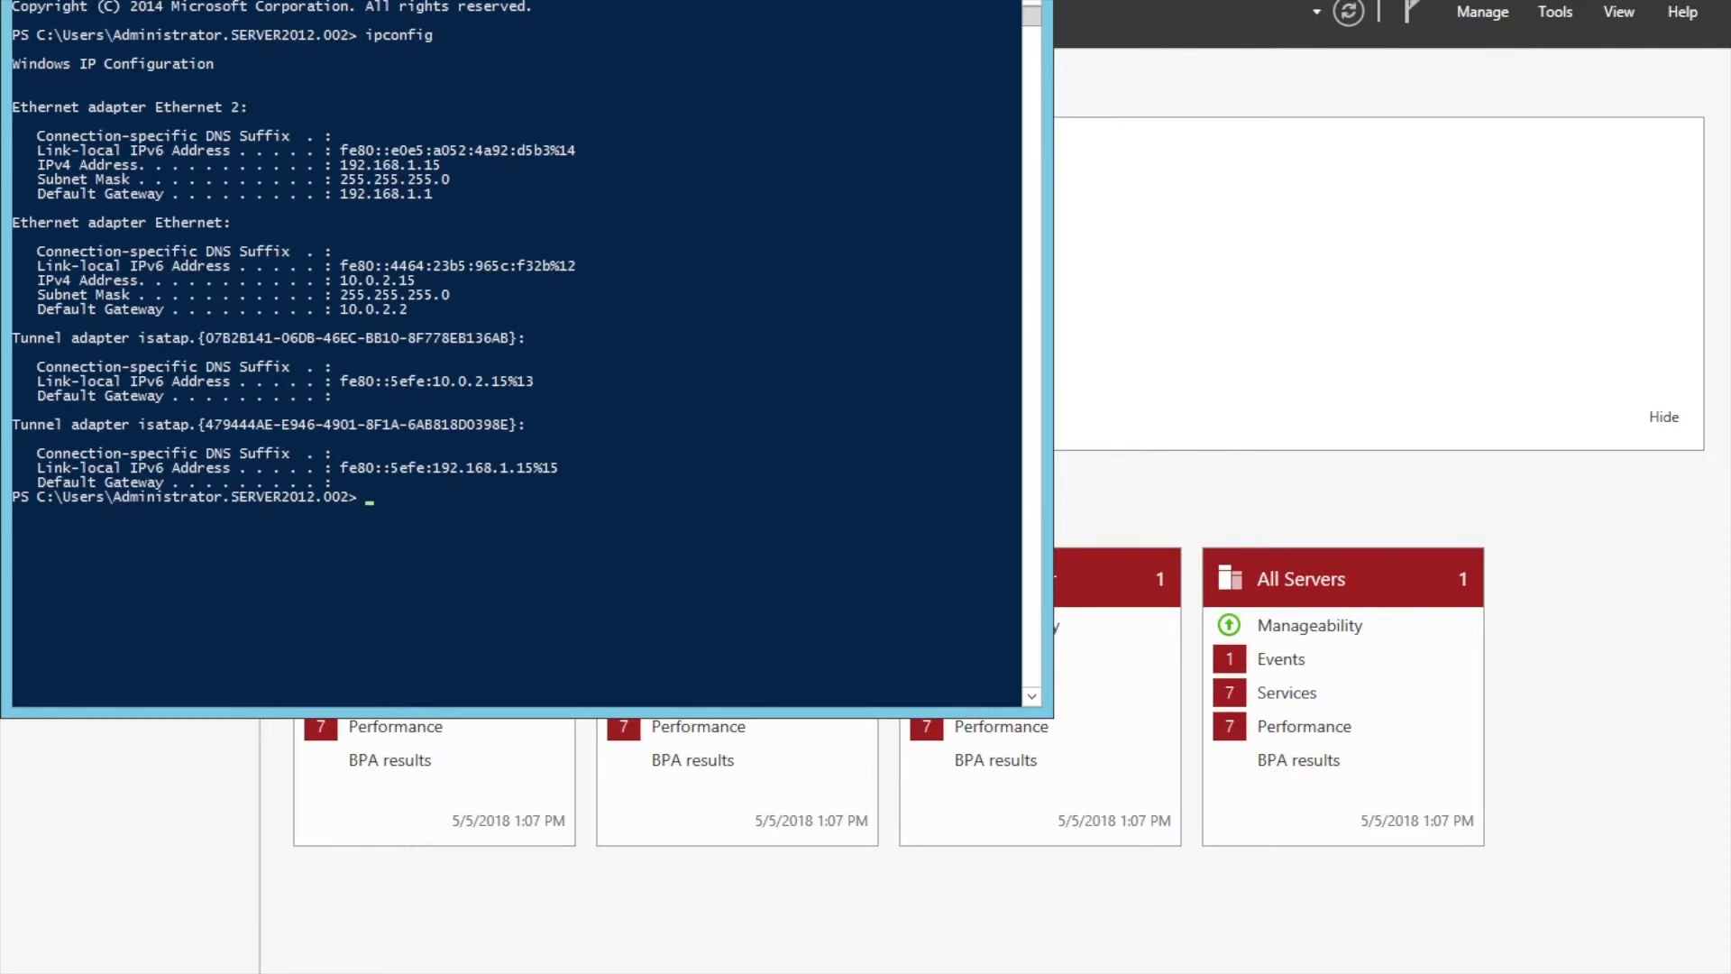
pyautogui.hotkey('alt', 'Tab')
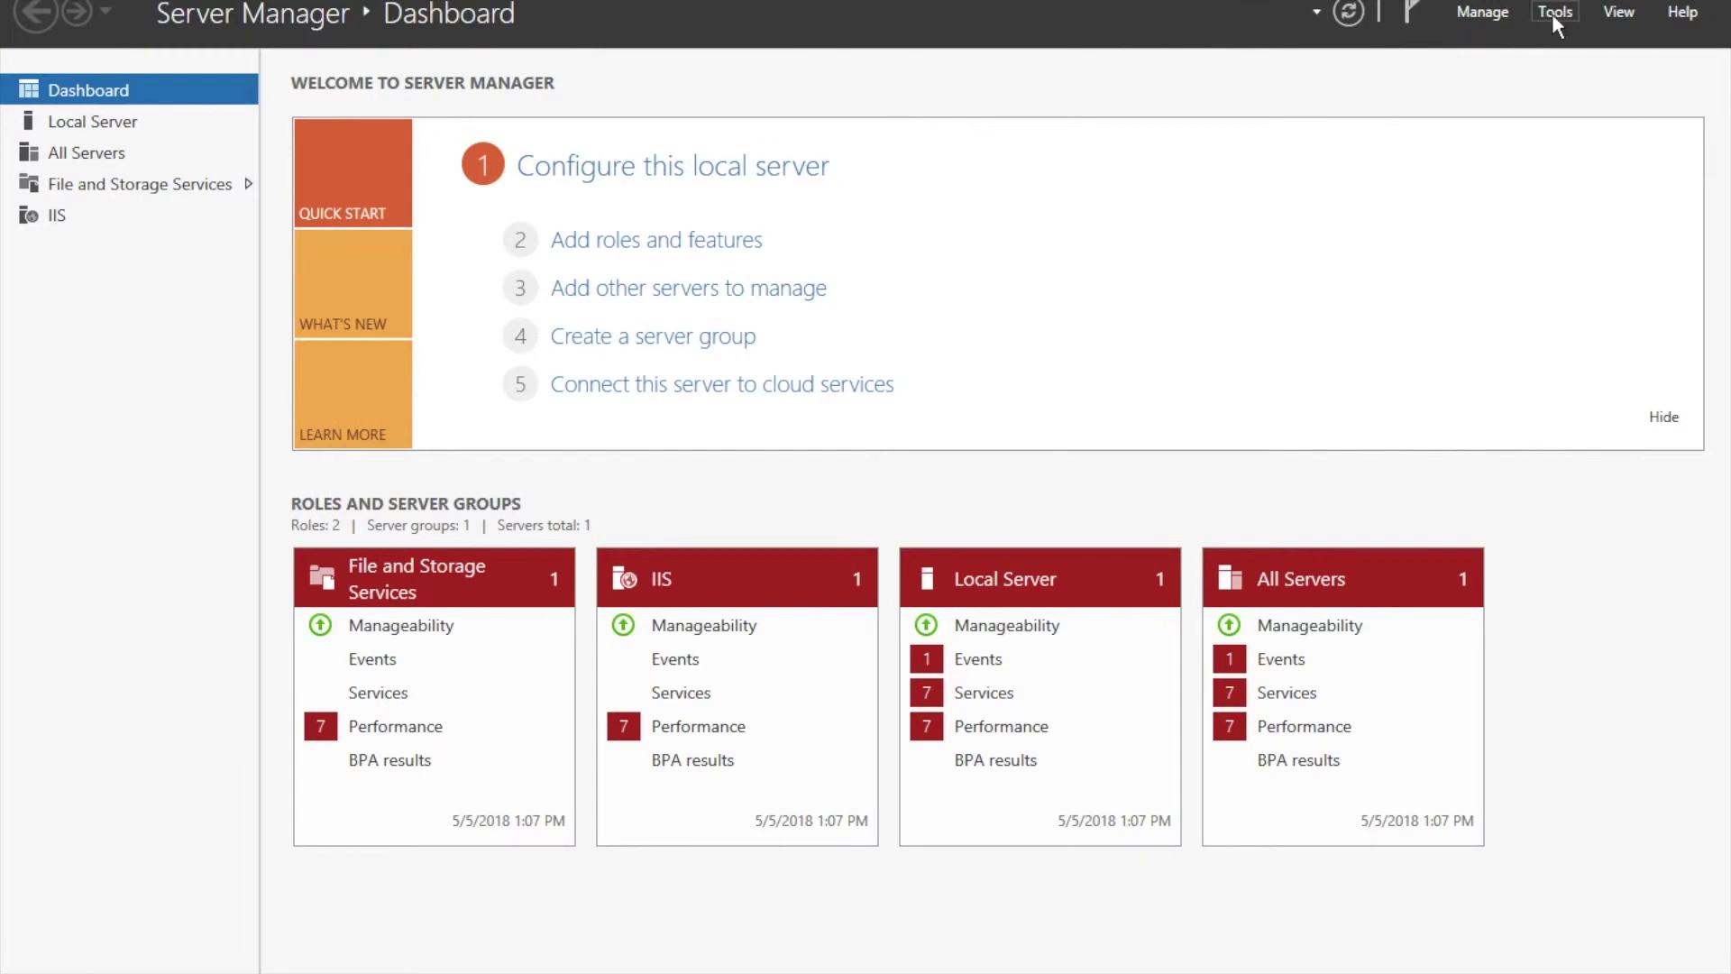
# Launch IIS Manager from Tools and open SERVER2012, accepting the Web Platform prompt.
pyautogui.click(1555, 13)
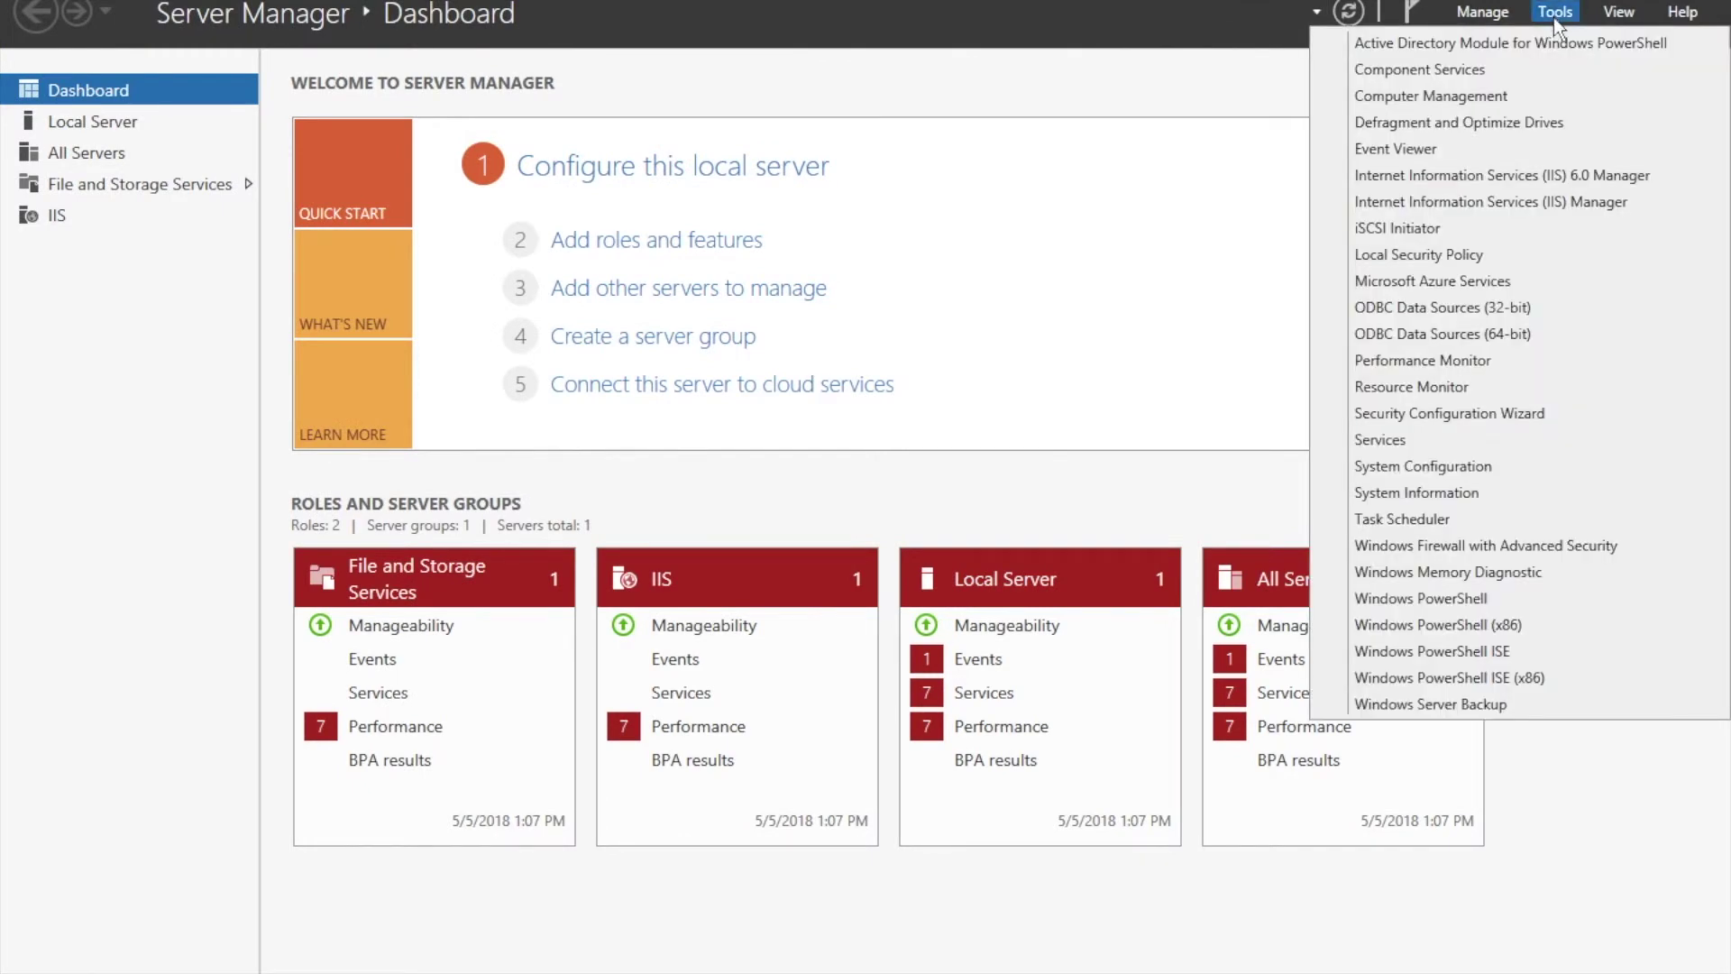
pyautogui.click(1492, 204)
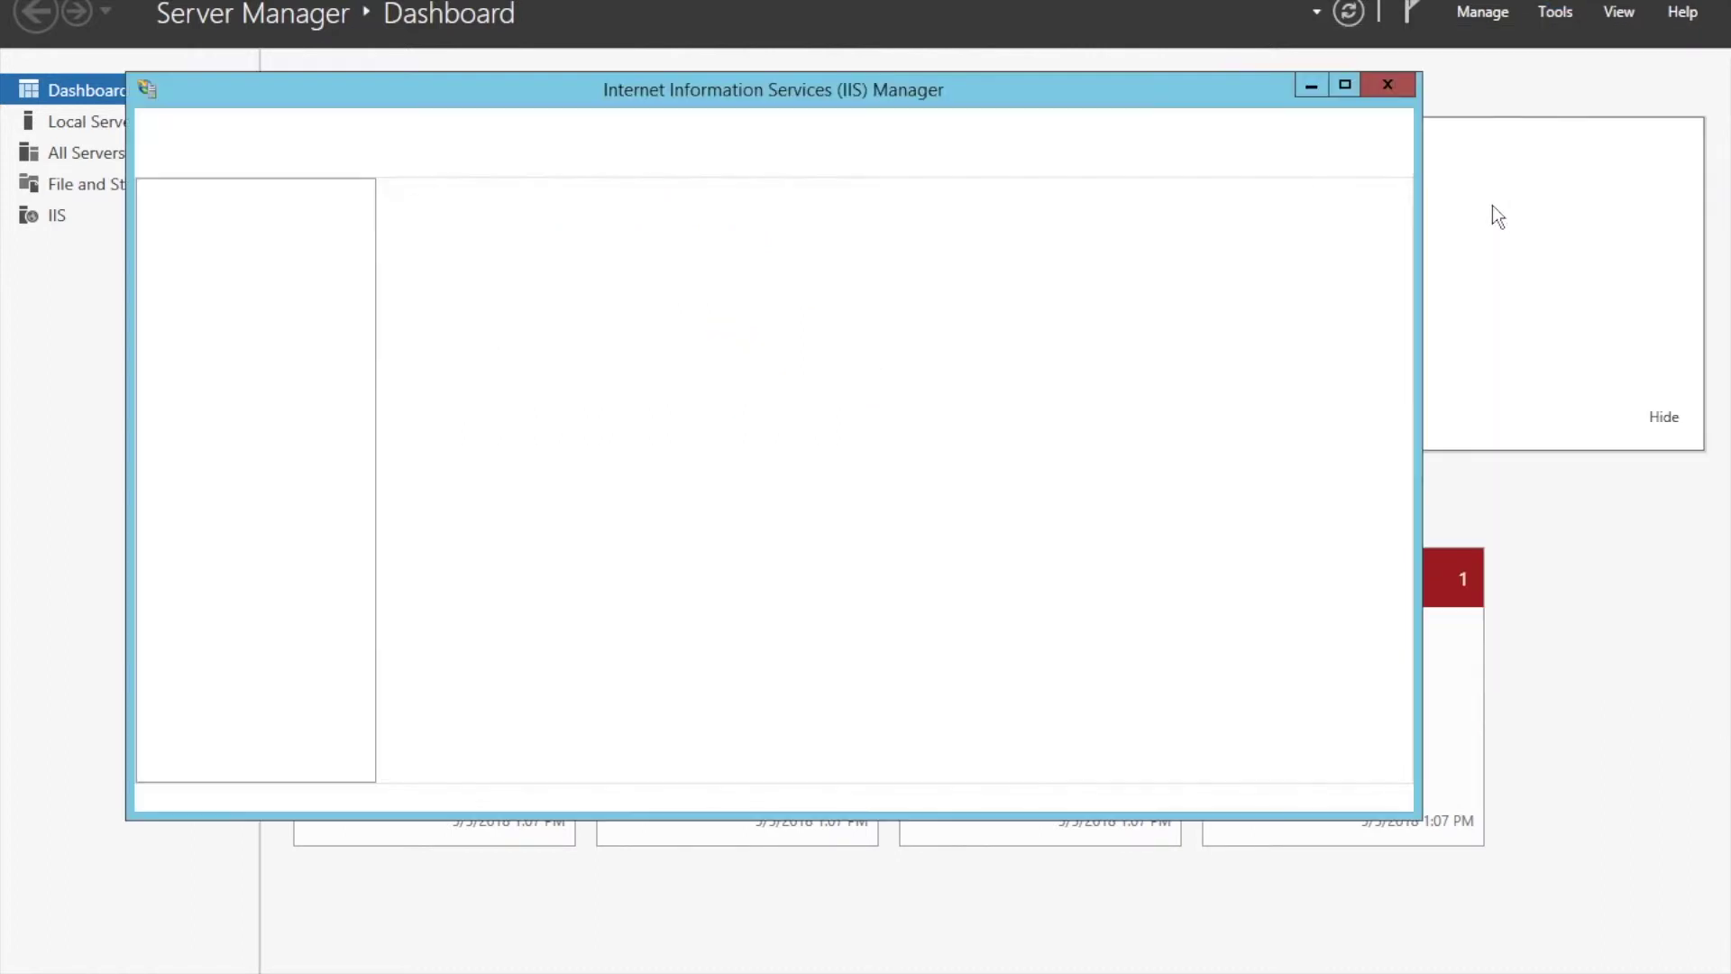
pyautogui.click(152, 269)
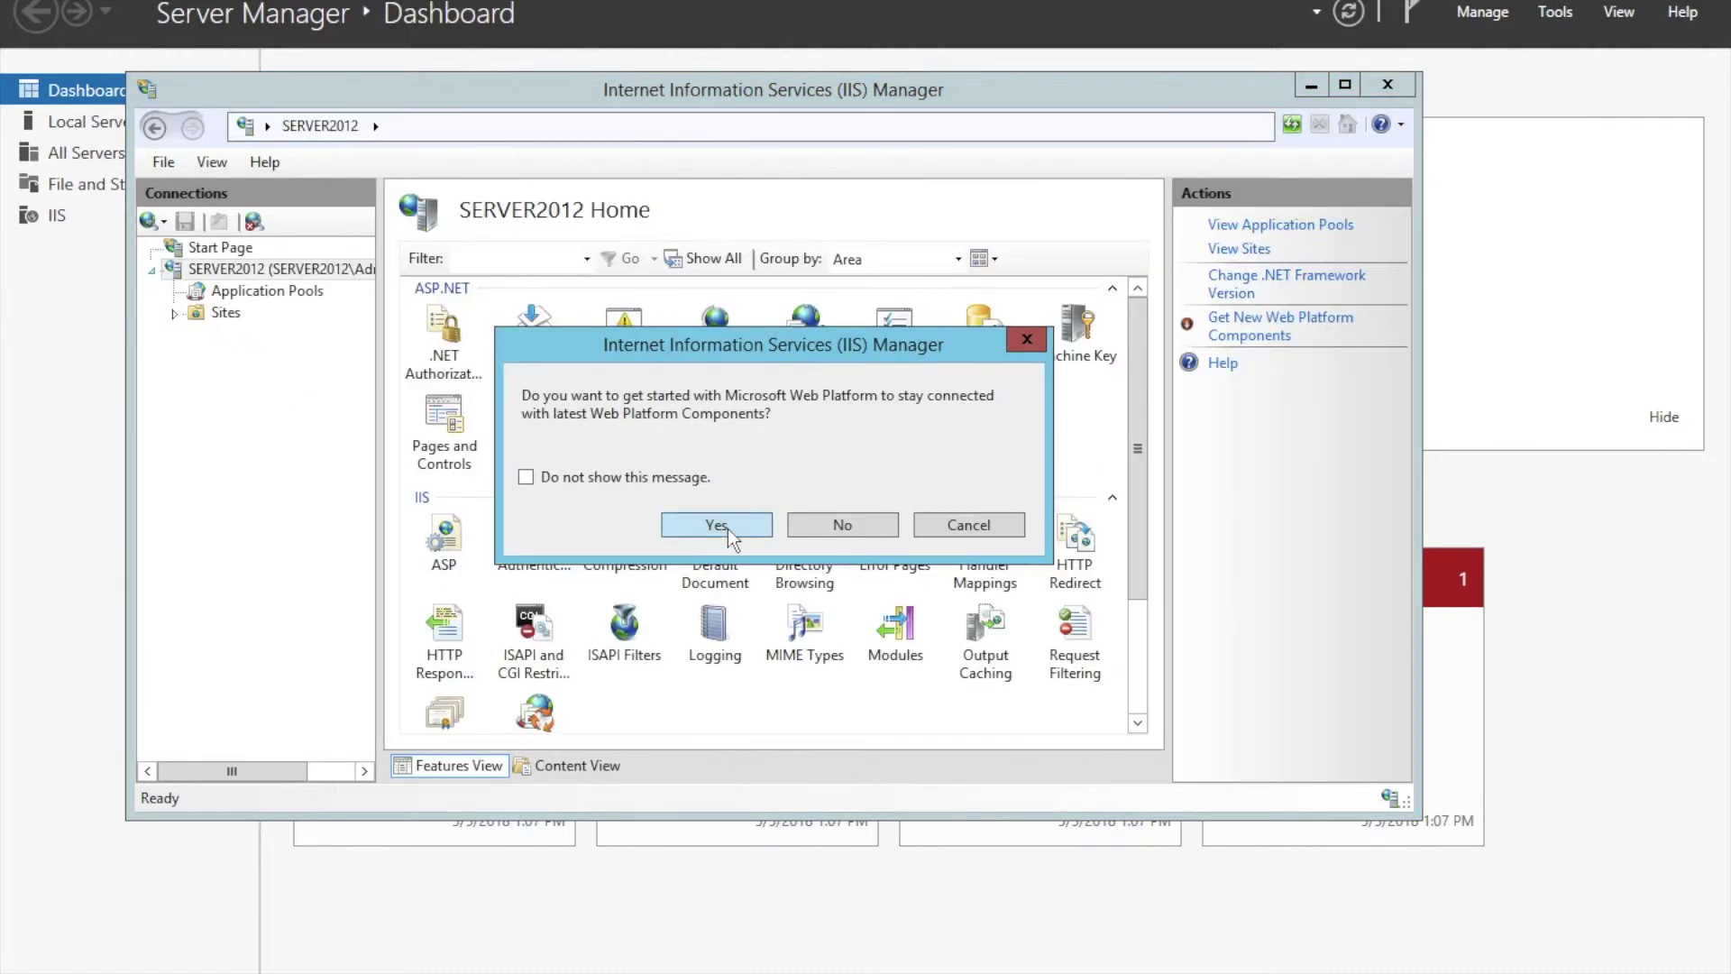
pyautogui.click(717, 526)
# Open Default Web Site under Sites and briefly expand its aspnet_client and logs folders.
pyautogui.click(175, 314)
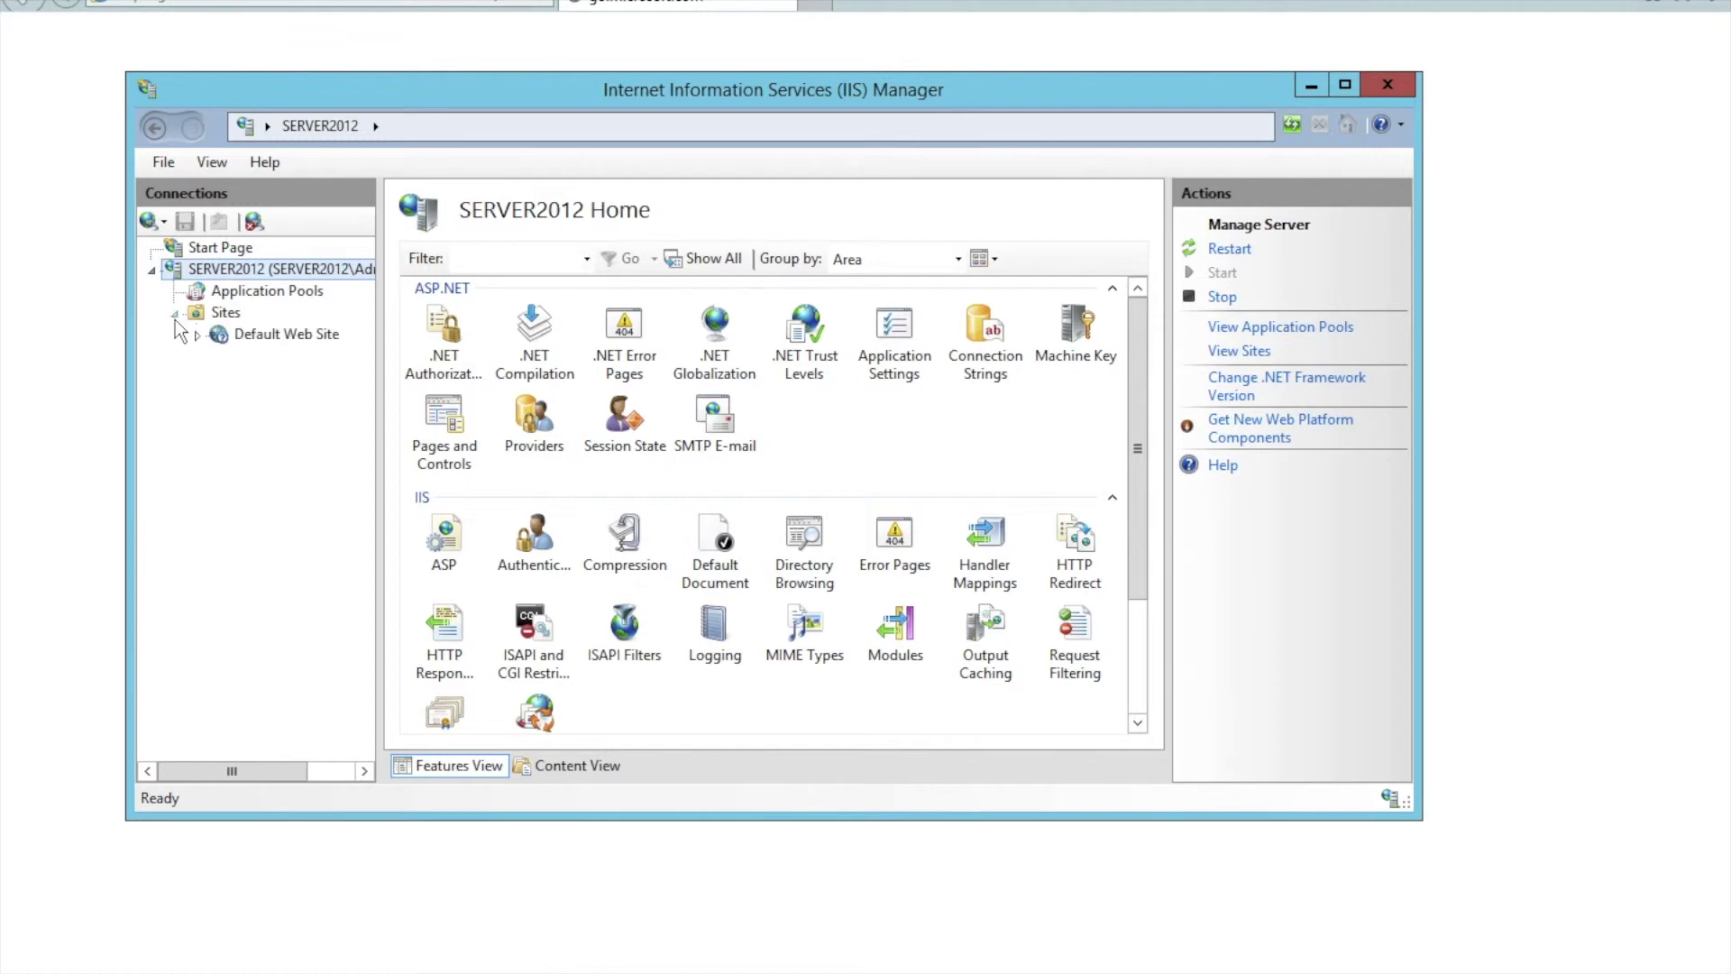
pyautogui.click(232, 339)
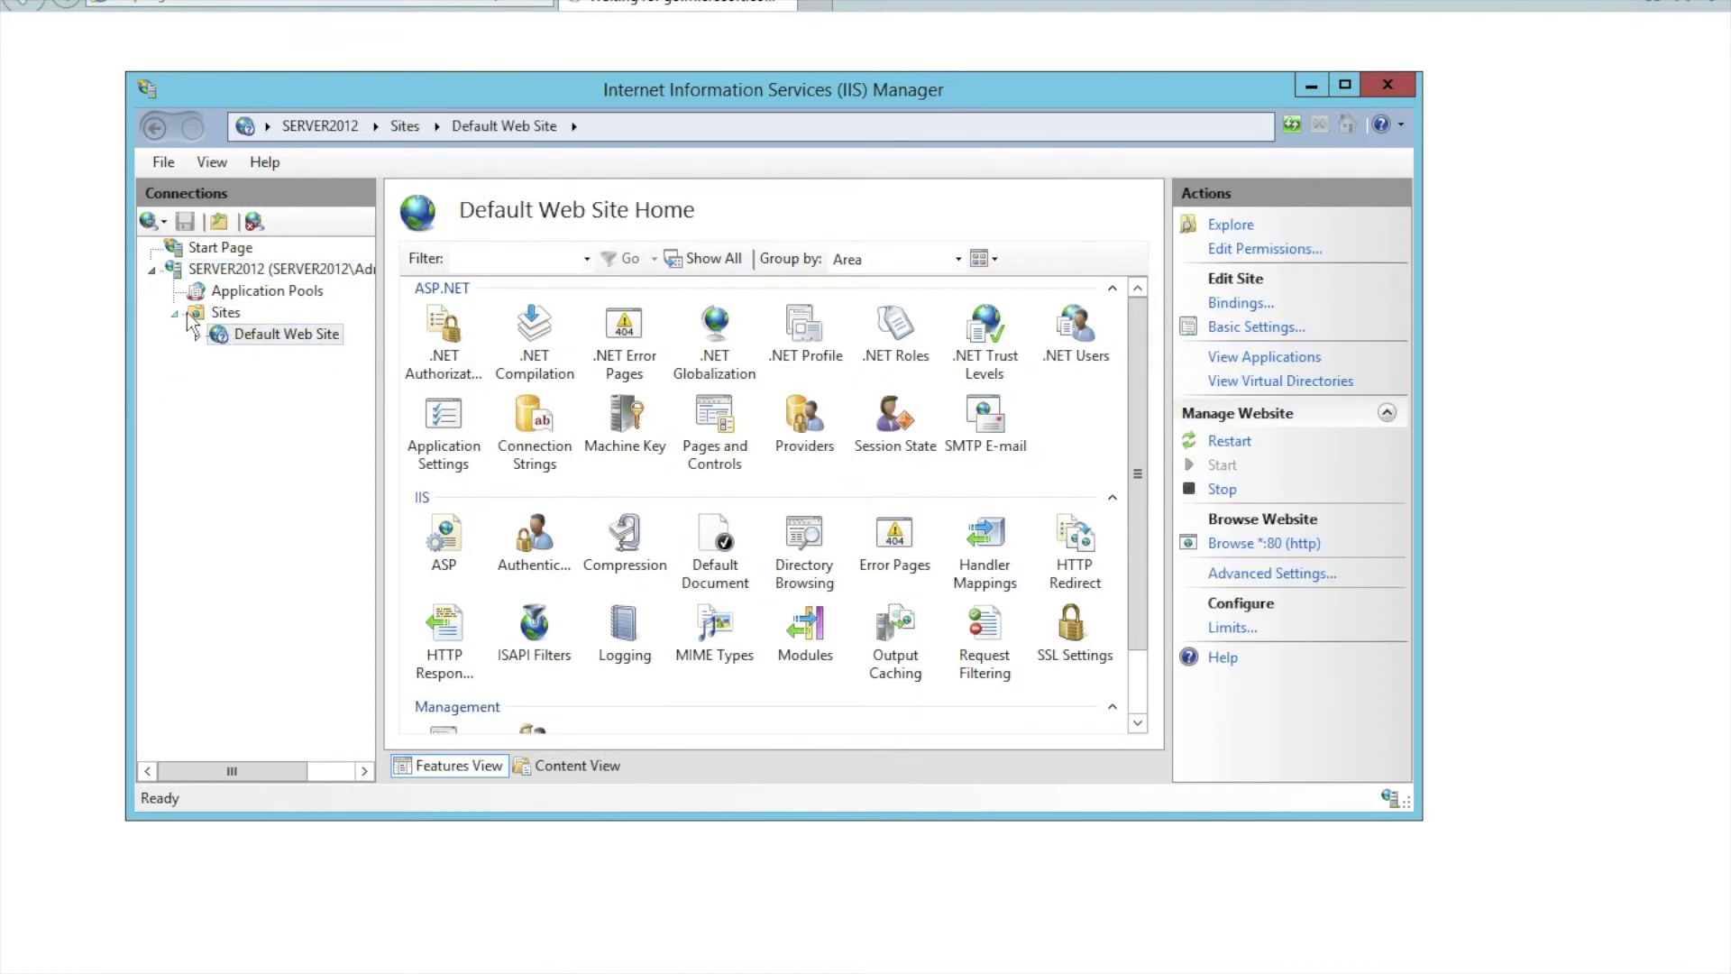
pyautogui.click(196, 336)
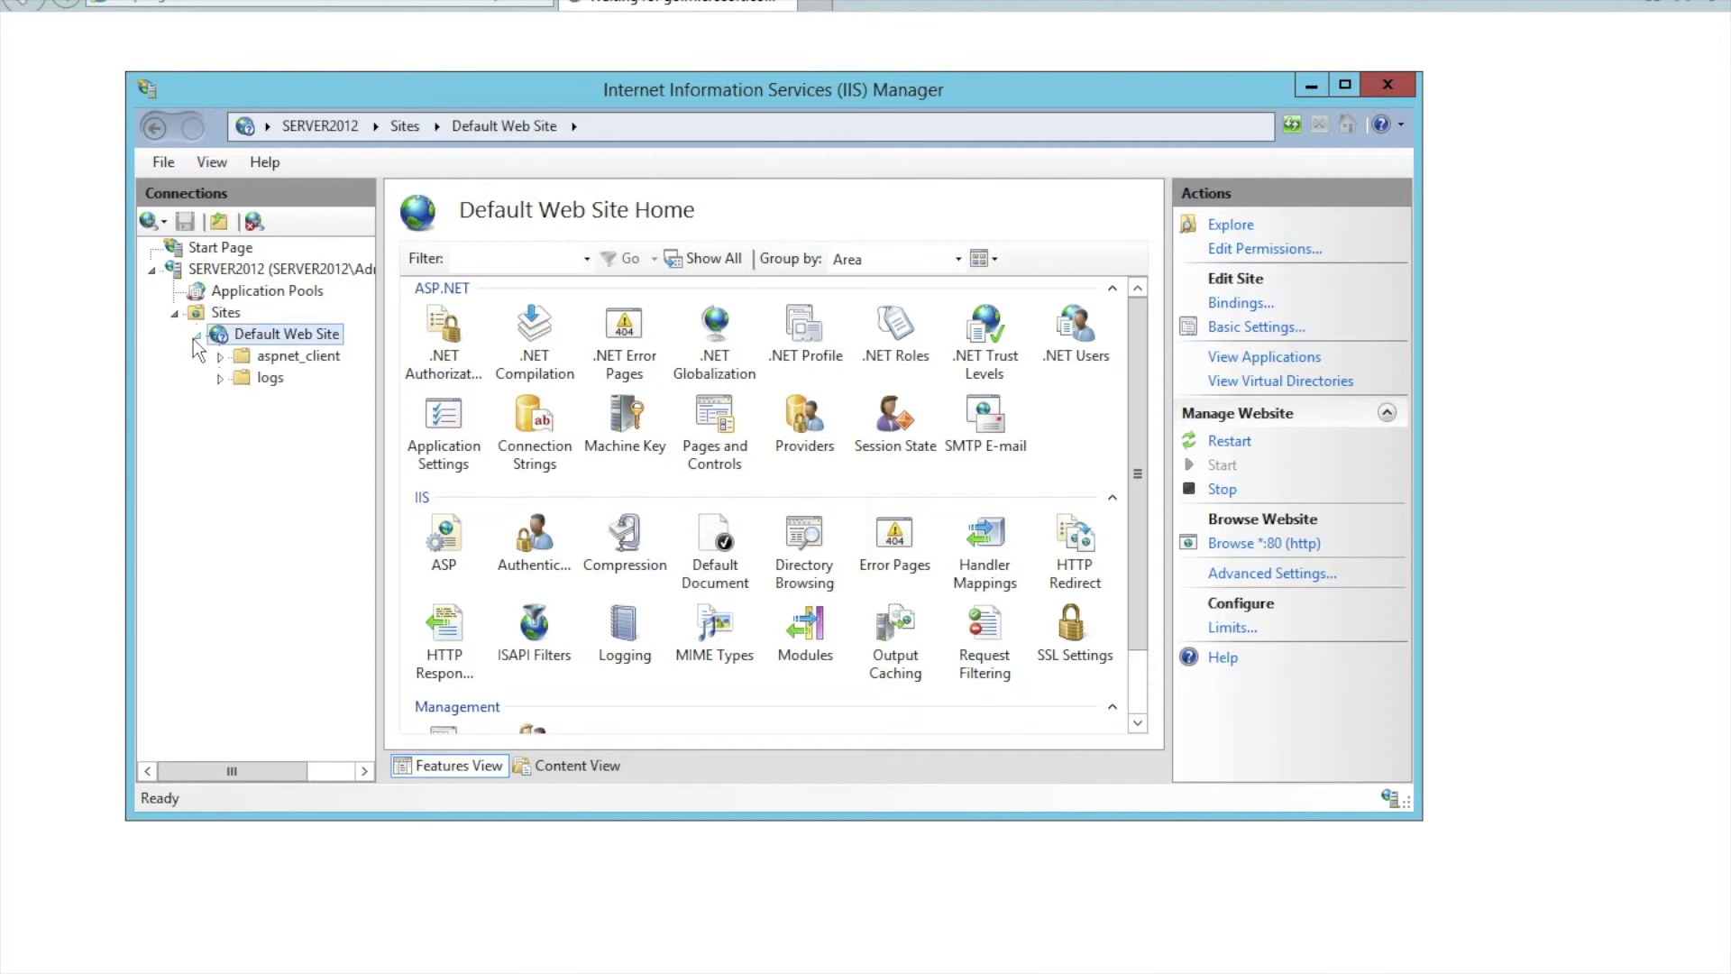
pyautogui.click(197, 335)
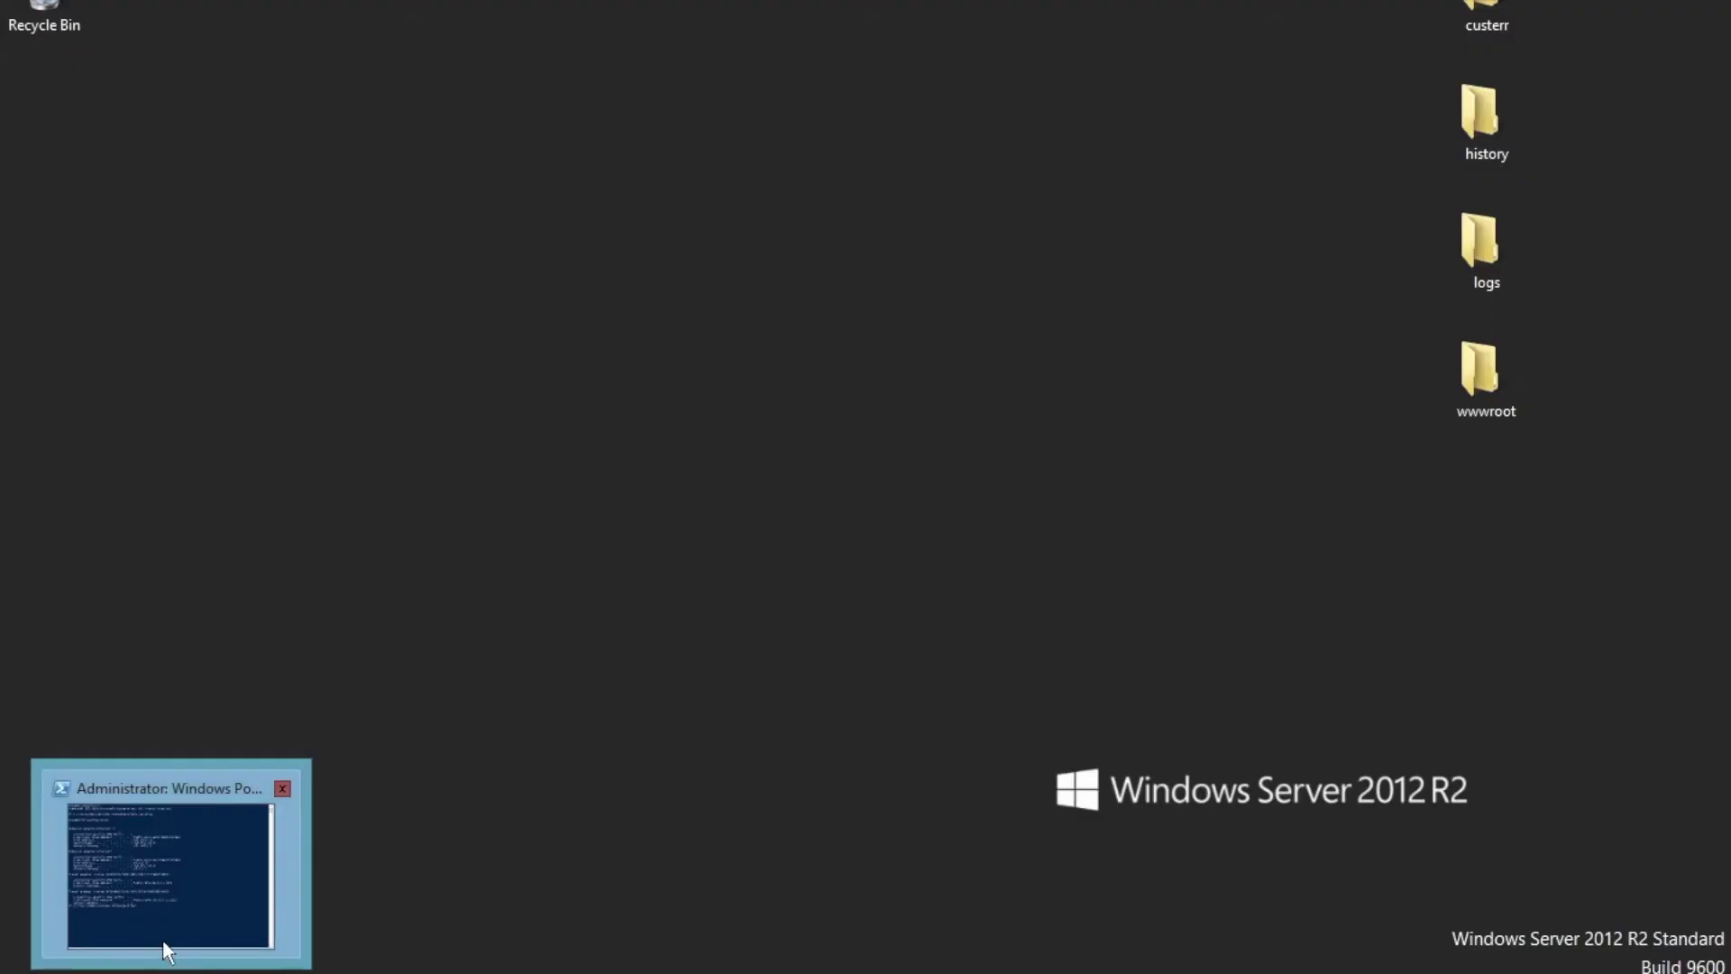
# Load 192.168.1.15 in Safari on the Mac to reach the IIS welcome page.
pyautogui.click(167, 933)
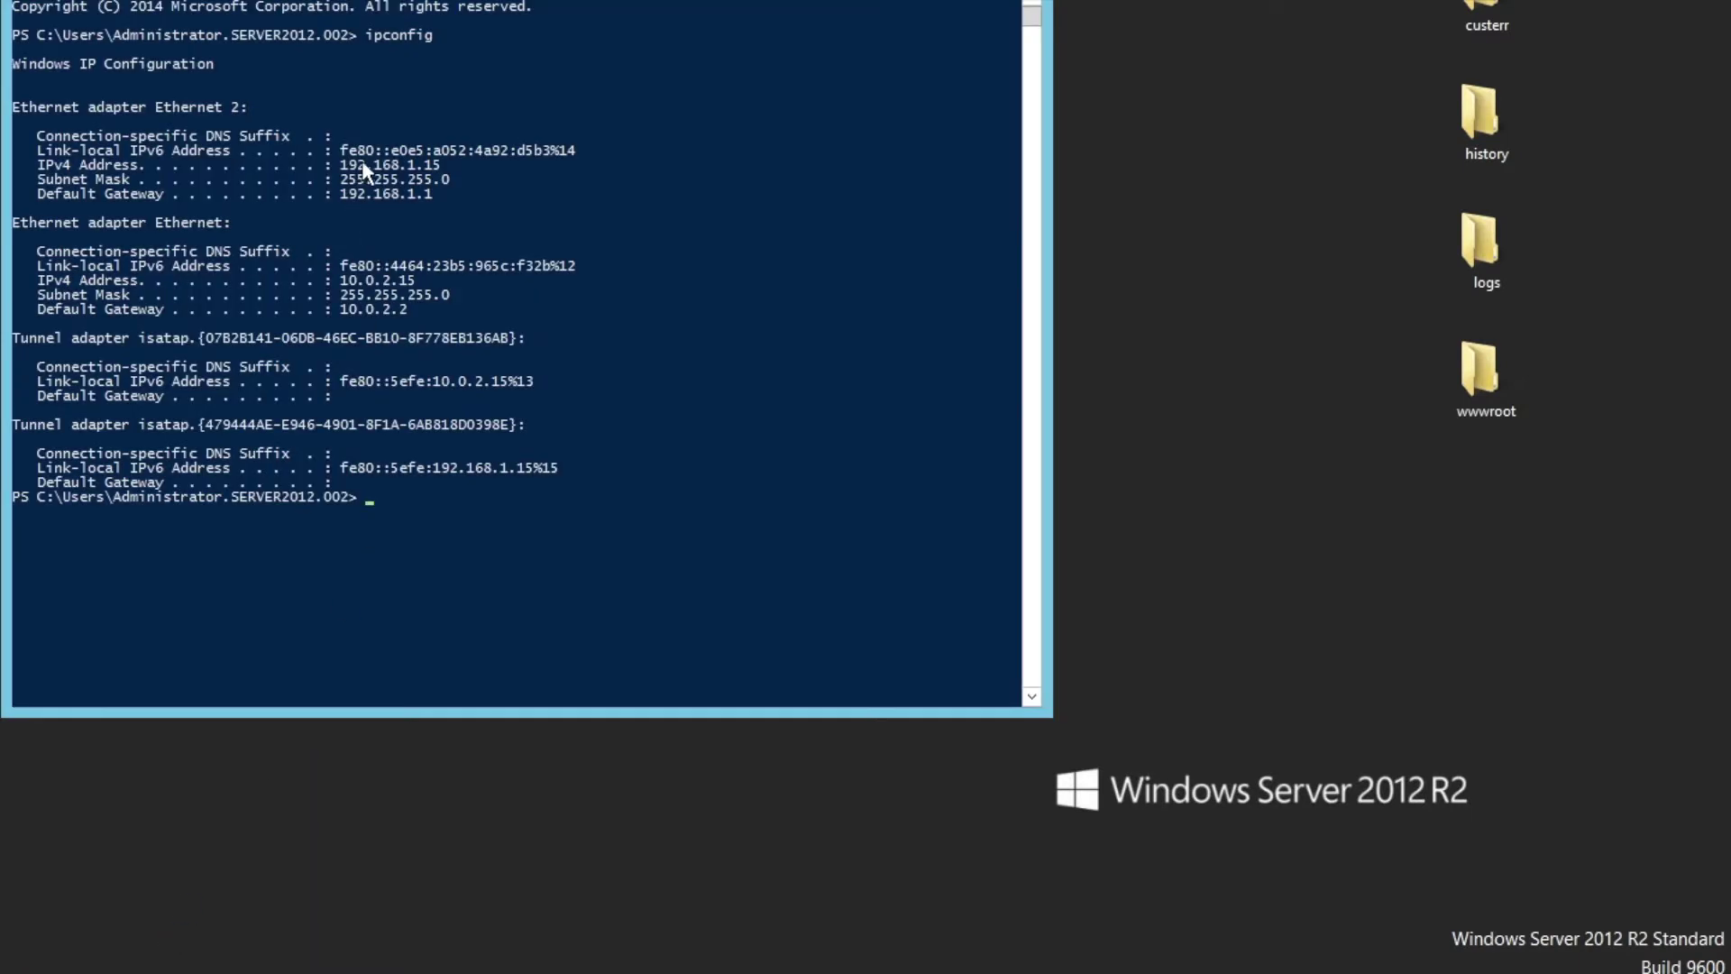
pyautogui.moveTo(205, 970)
pyautogui.click(262, 970)
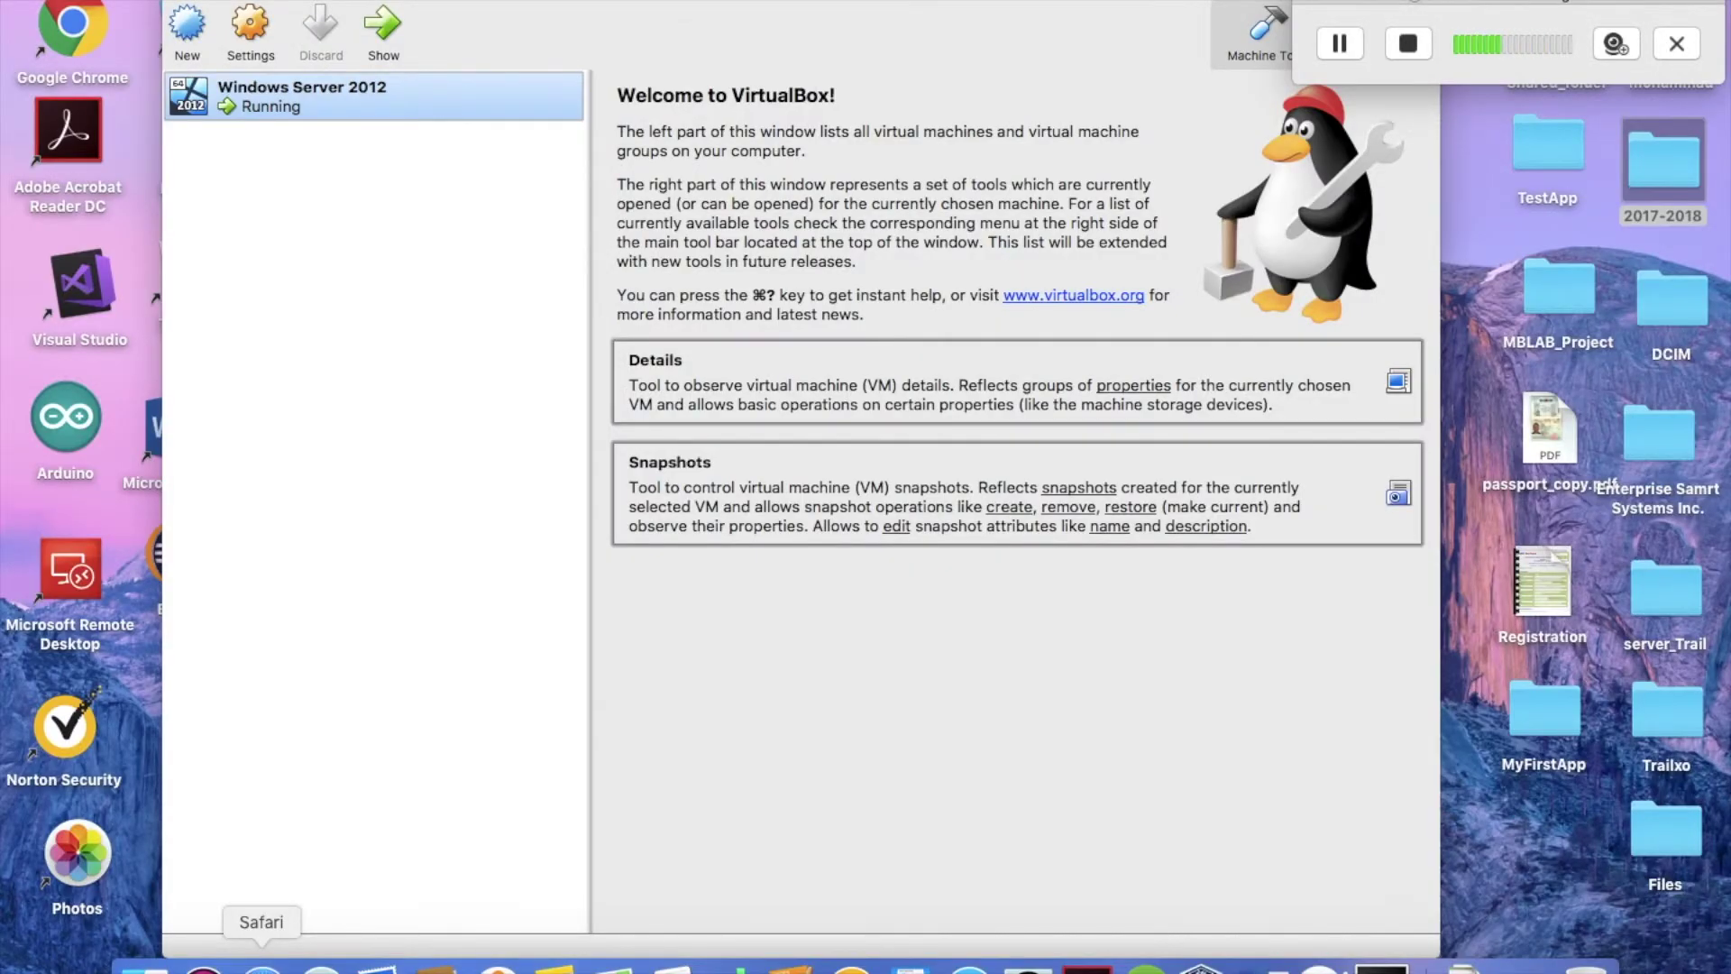
pyautogui.write('192.168.1.15')
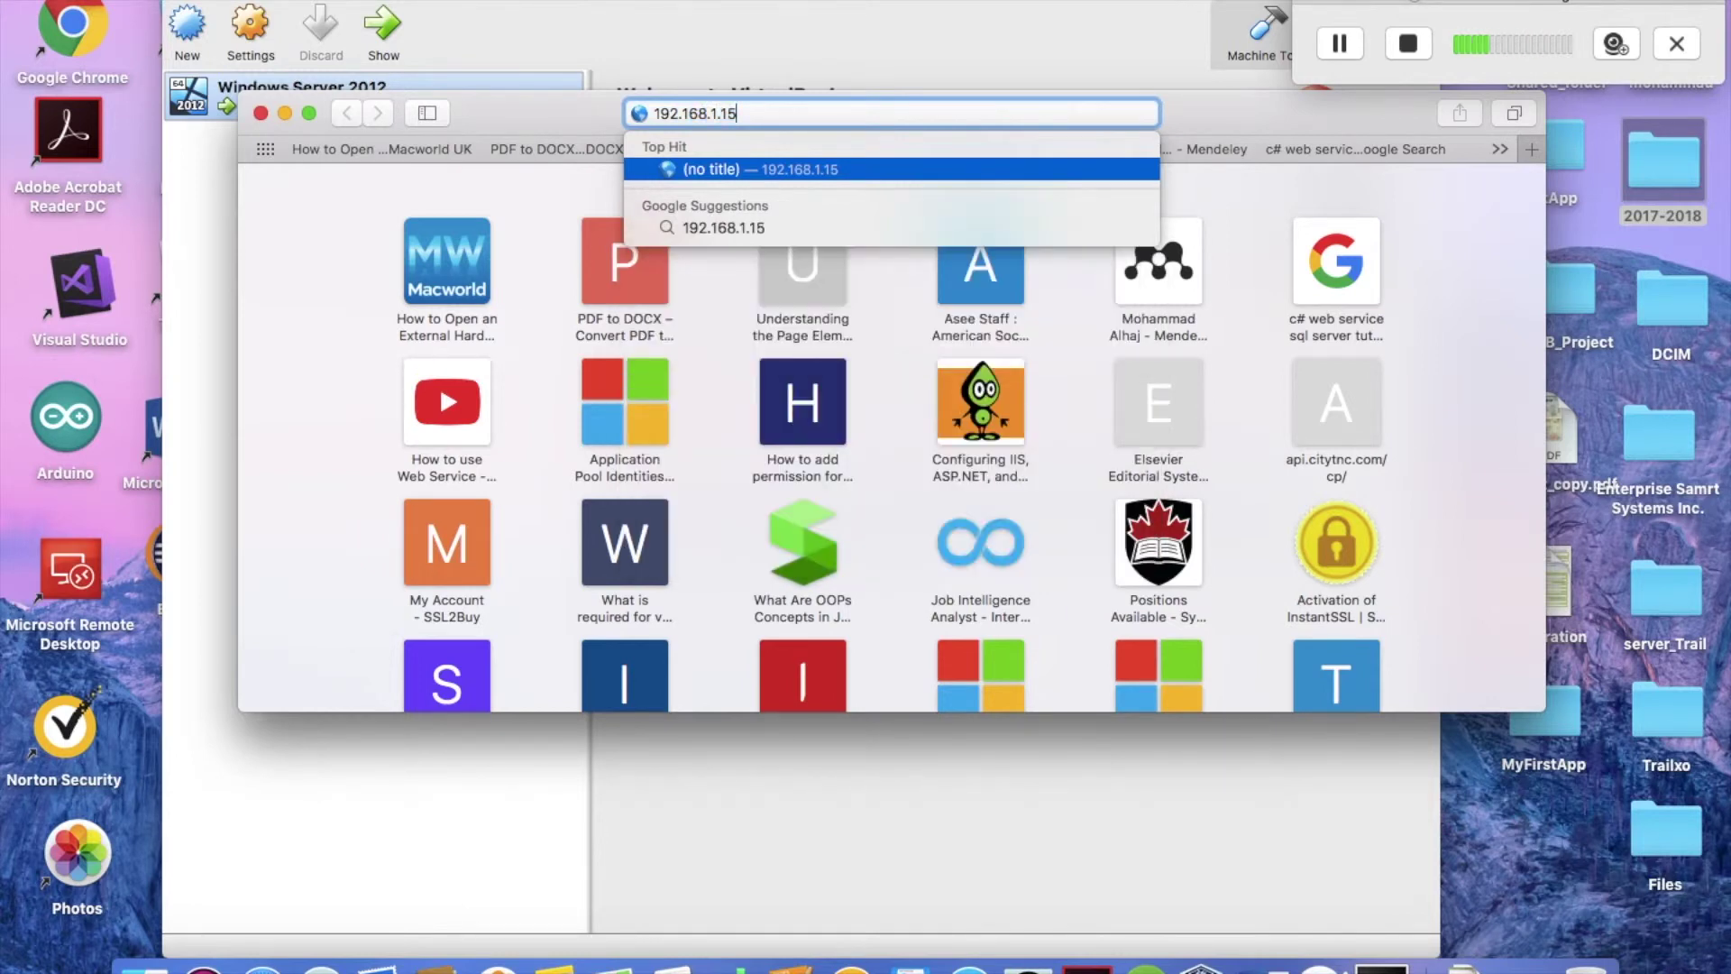
pyautogui.press('Return')
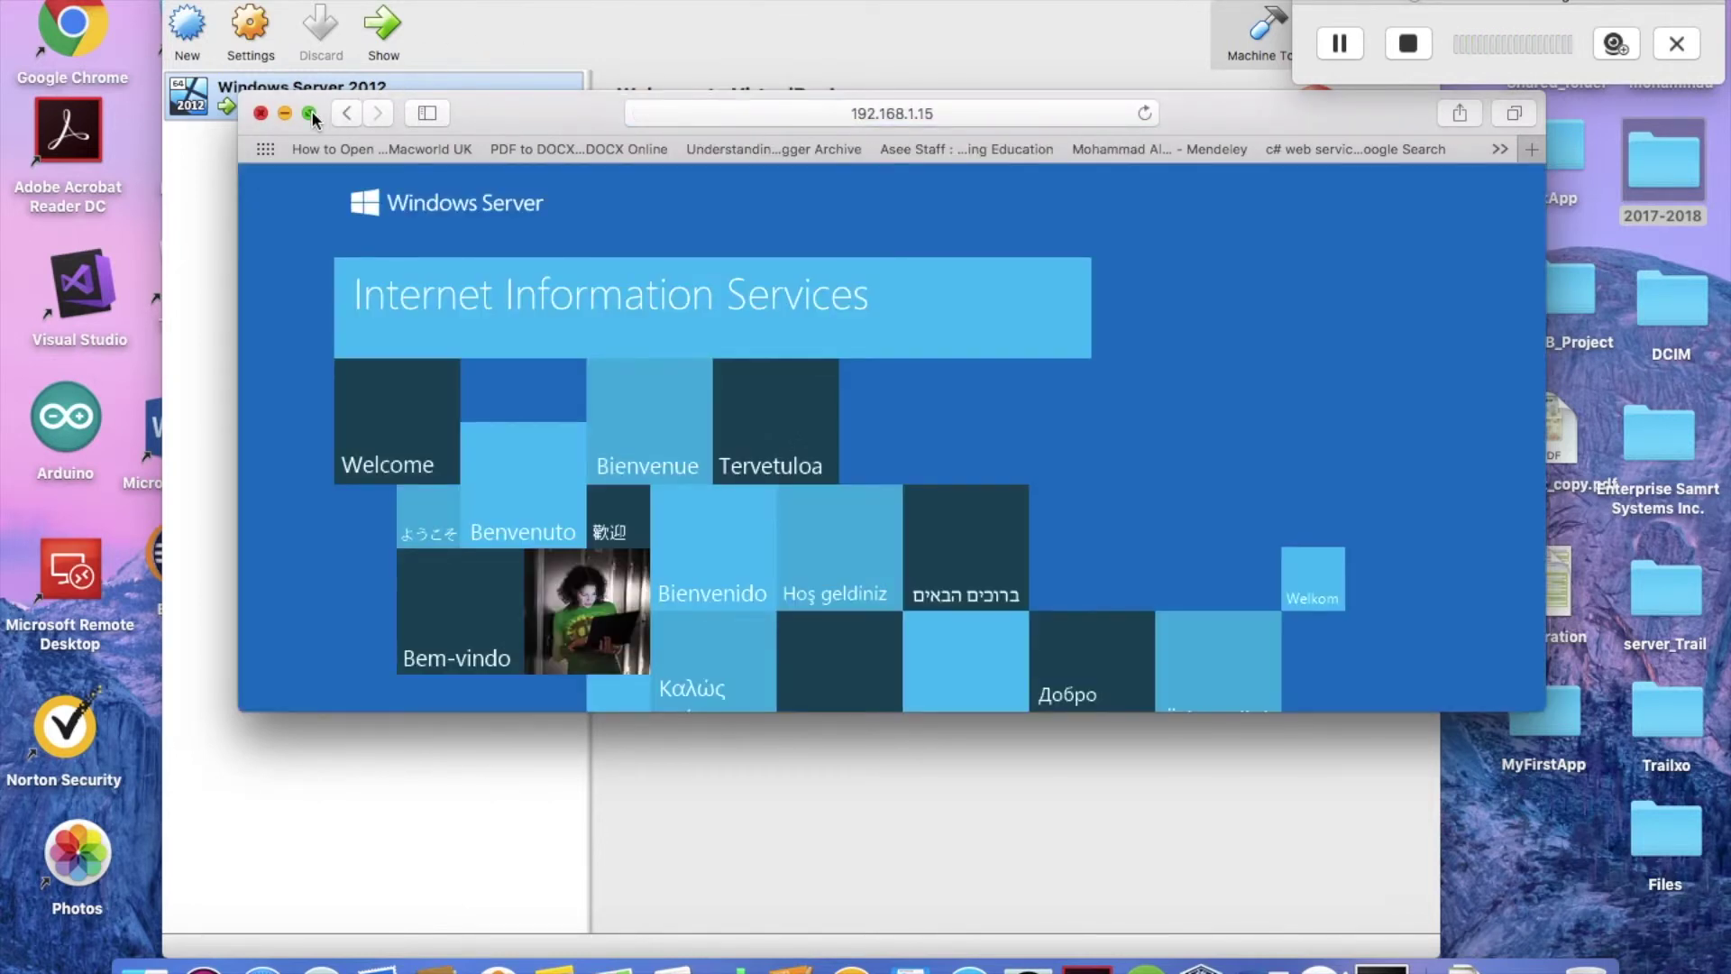
# View the IIS welcome page full screen, then exit back to the VirtualBox Manager.
pyautogui.click(311, 112)
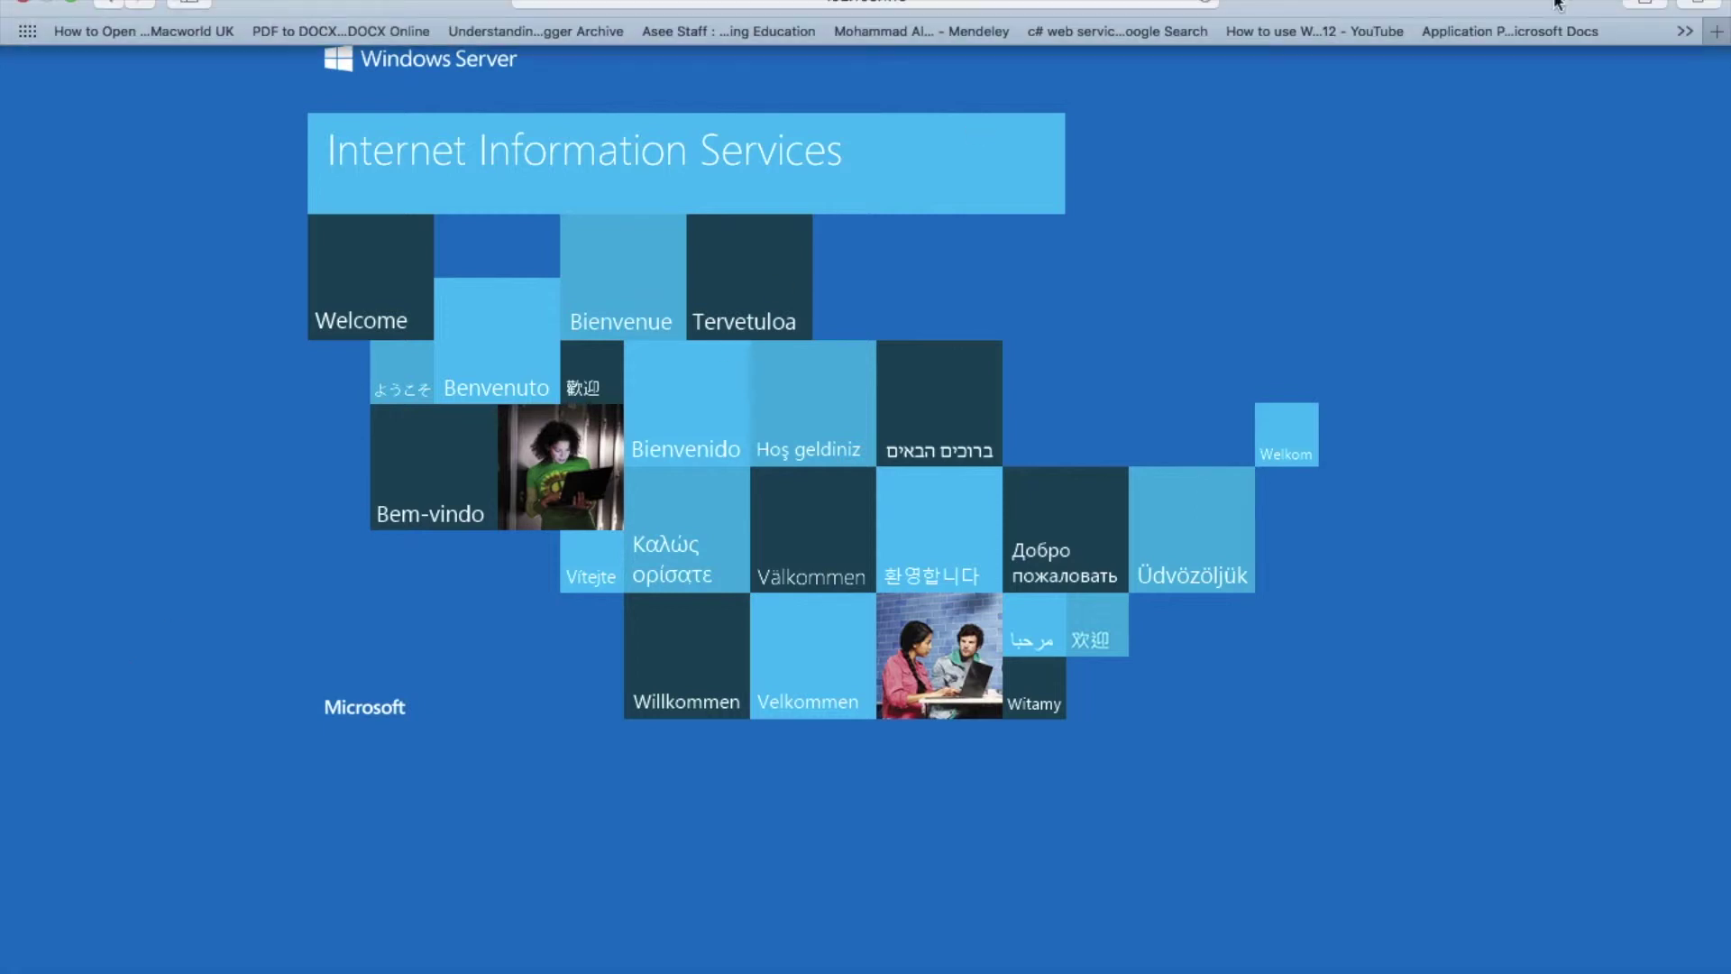
pyautogui.moveTo(32, 3)
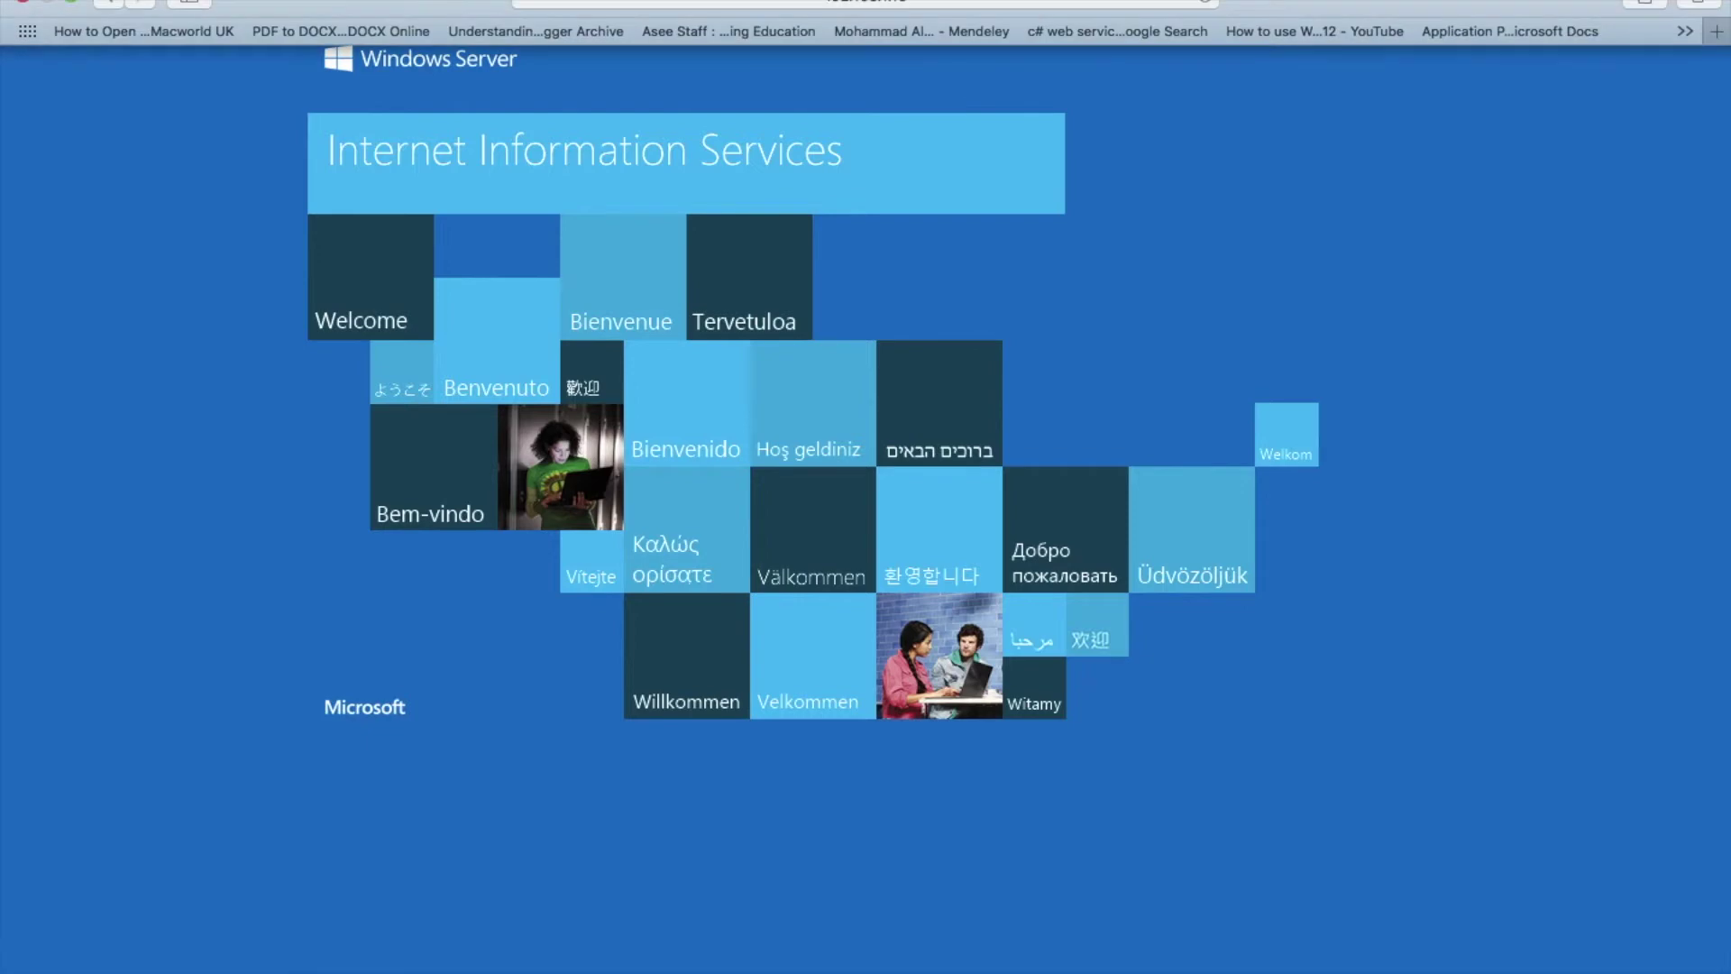
pyautogui.click(24, 4)
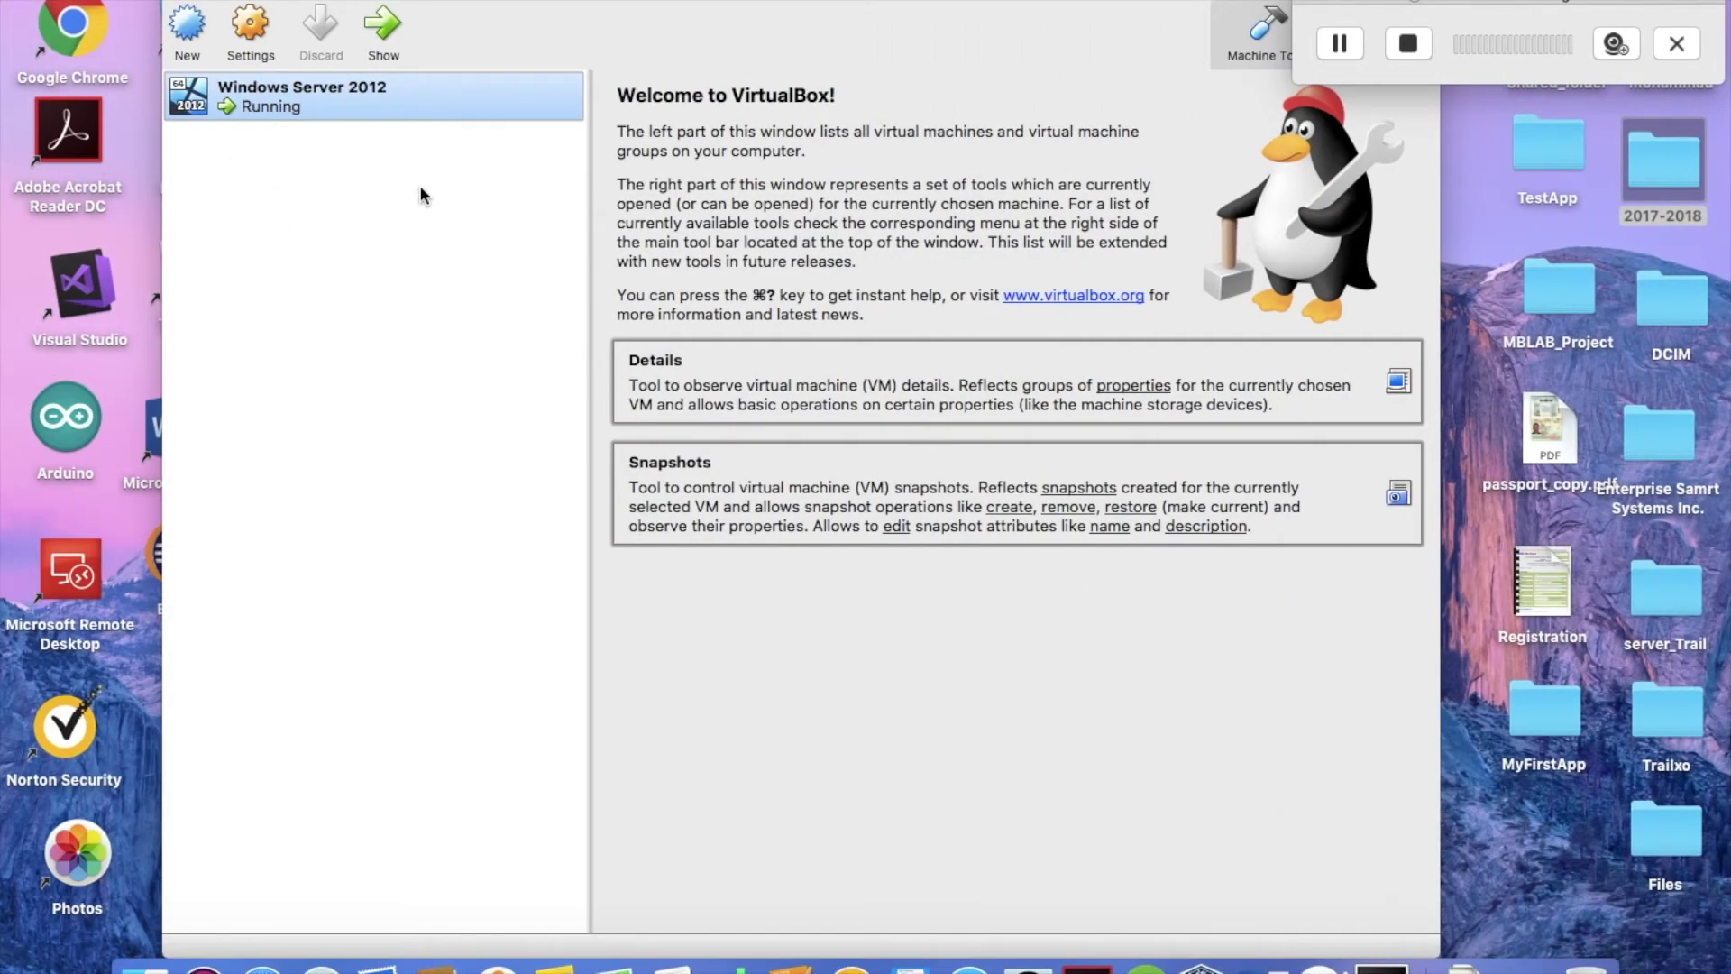
pyautogui.click(247, 34)
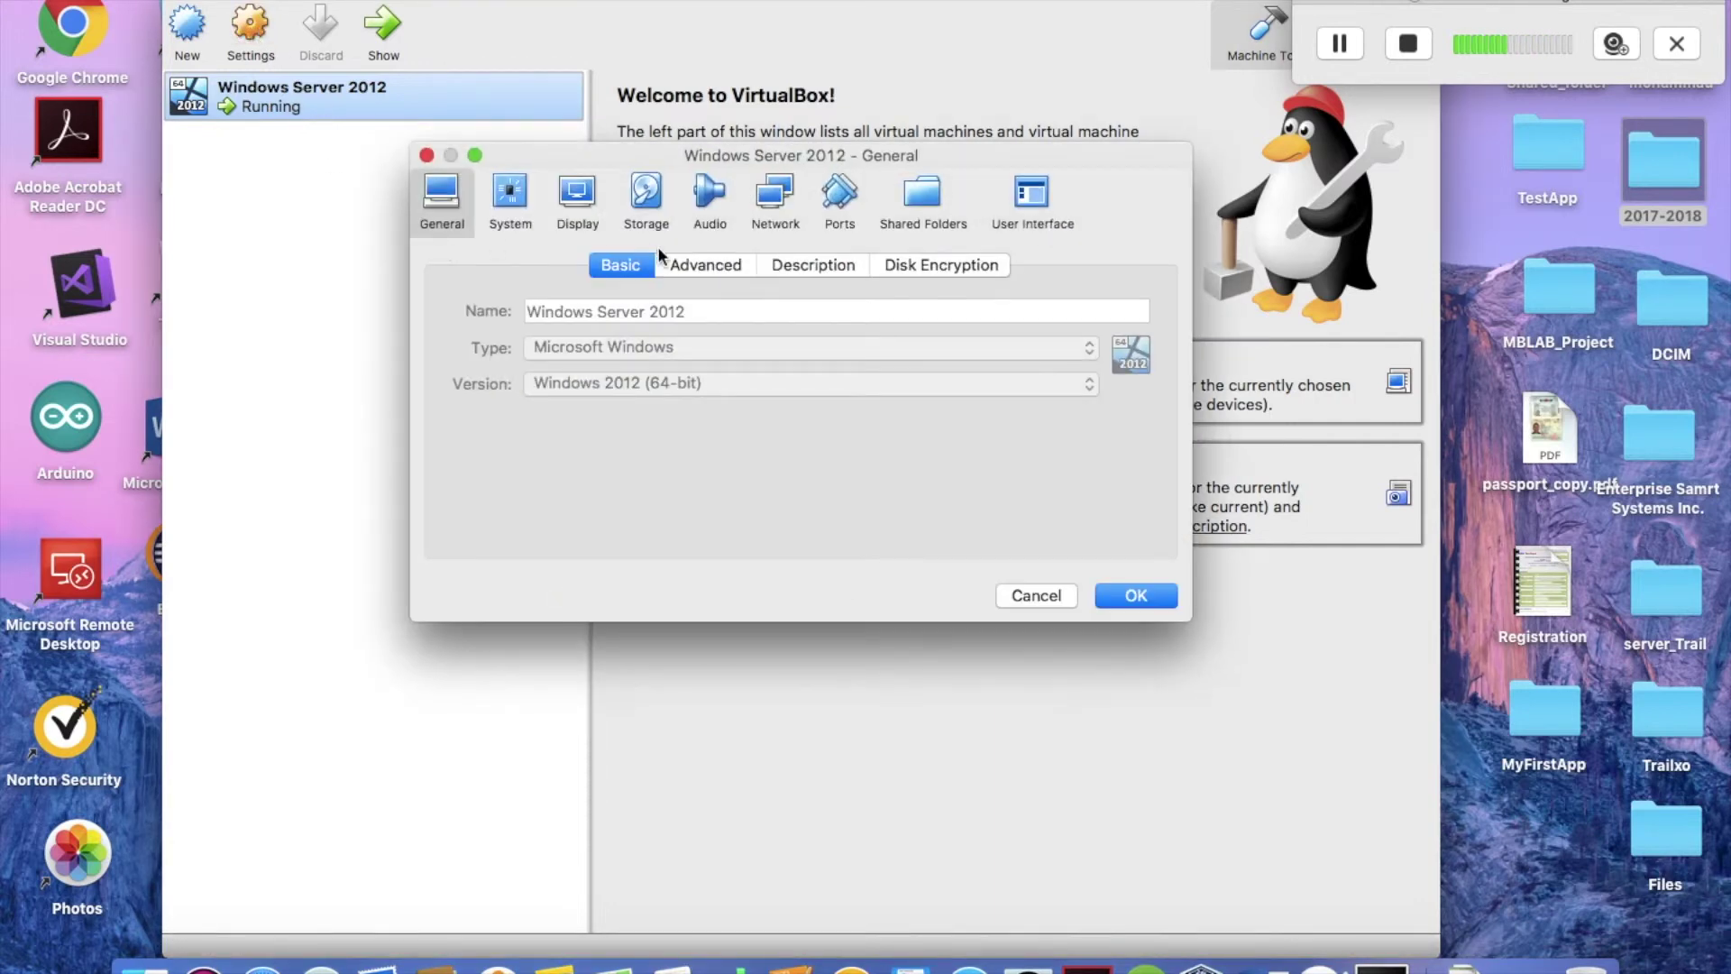
pyautogui.click(776, 203)
pyautogui.click(760, 265)
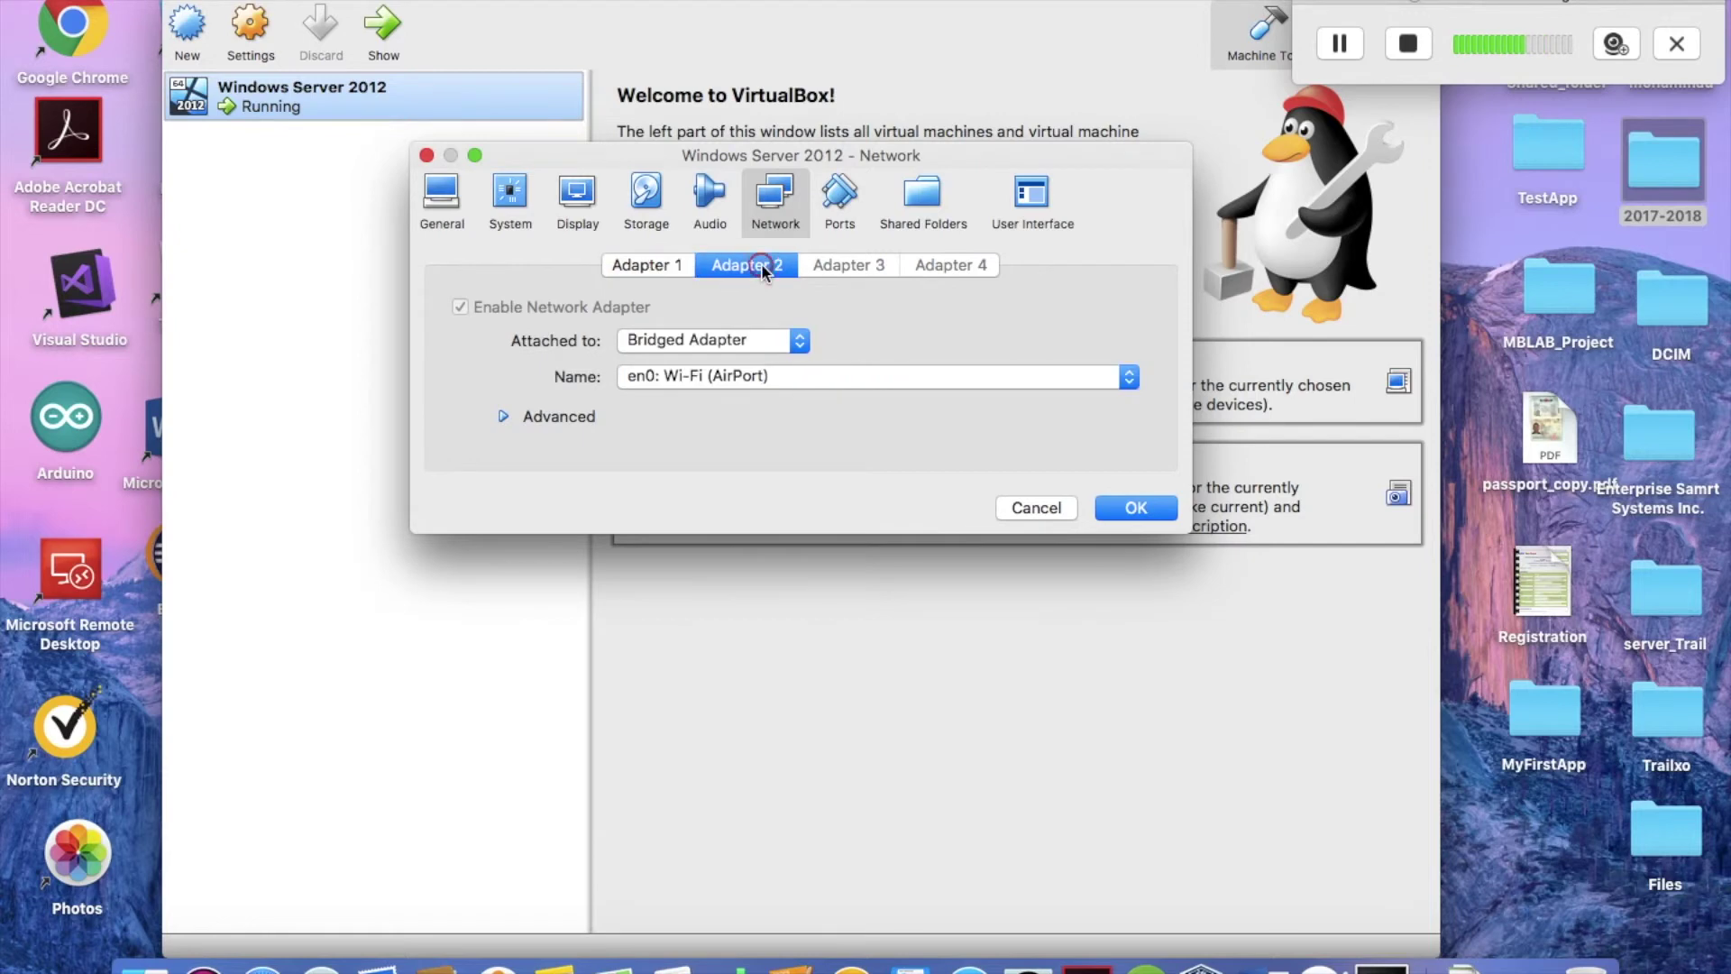
pyautogui.click(1037, 508)
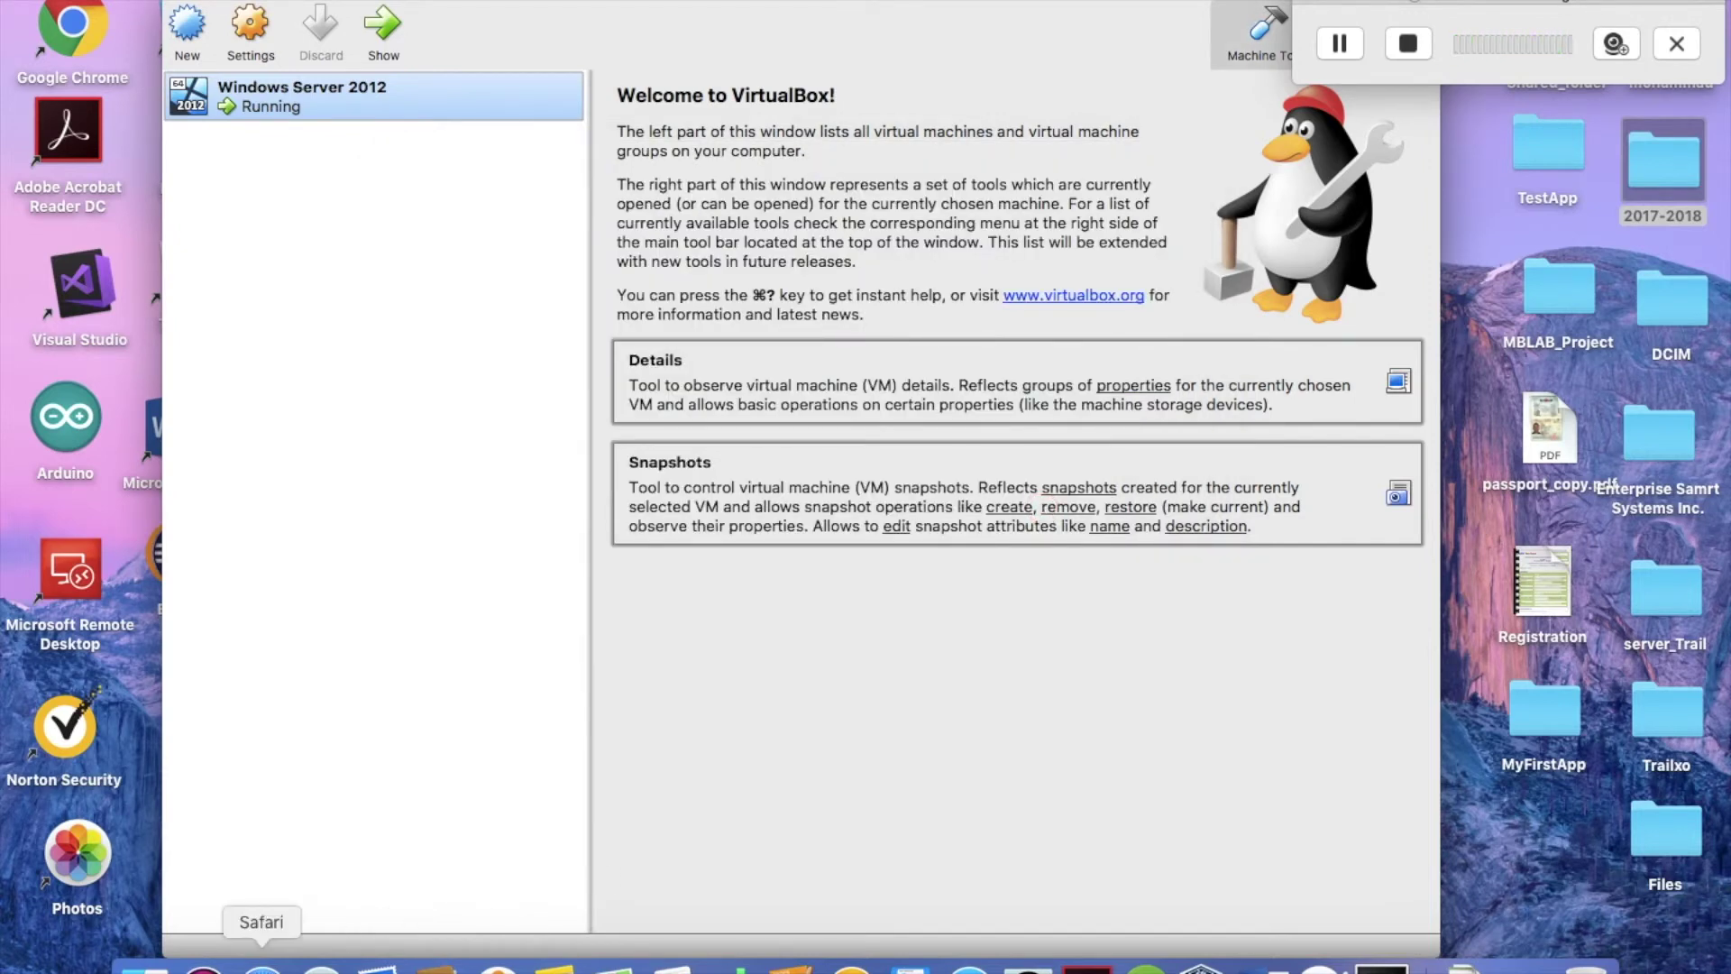
# Highlight the Ethernet 2 heading and its IPv4 address 192.168.1.15, then close PowerShell.
pyautogui.click(1380, 965)
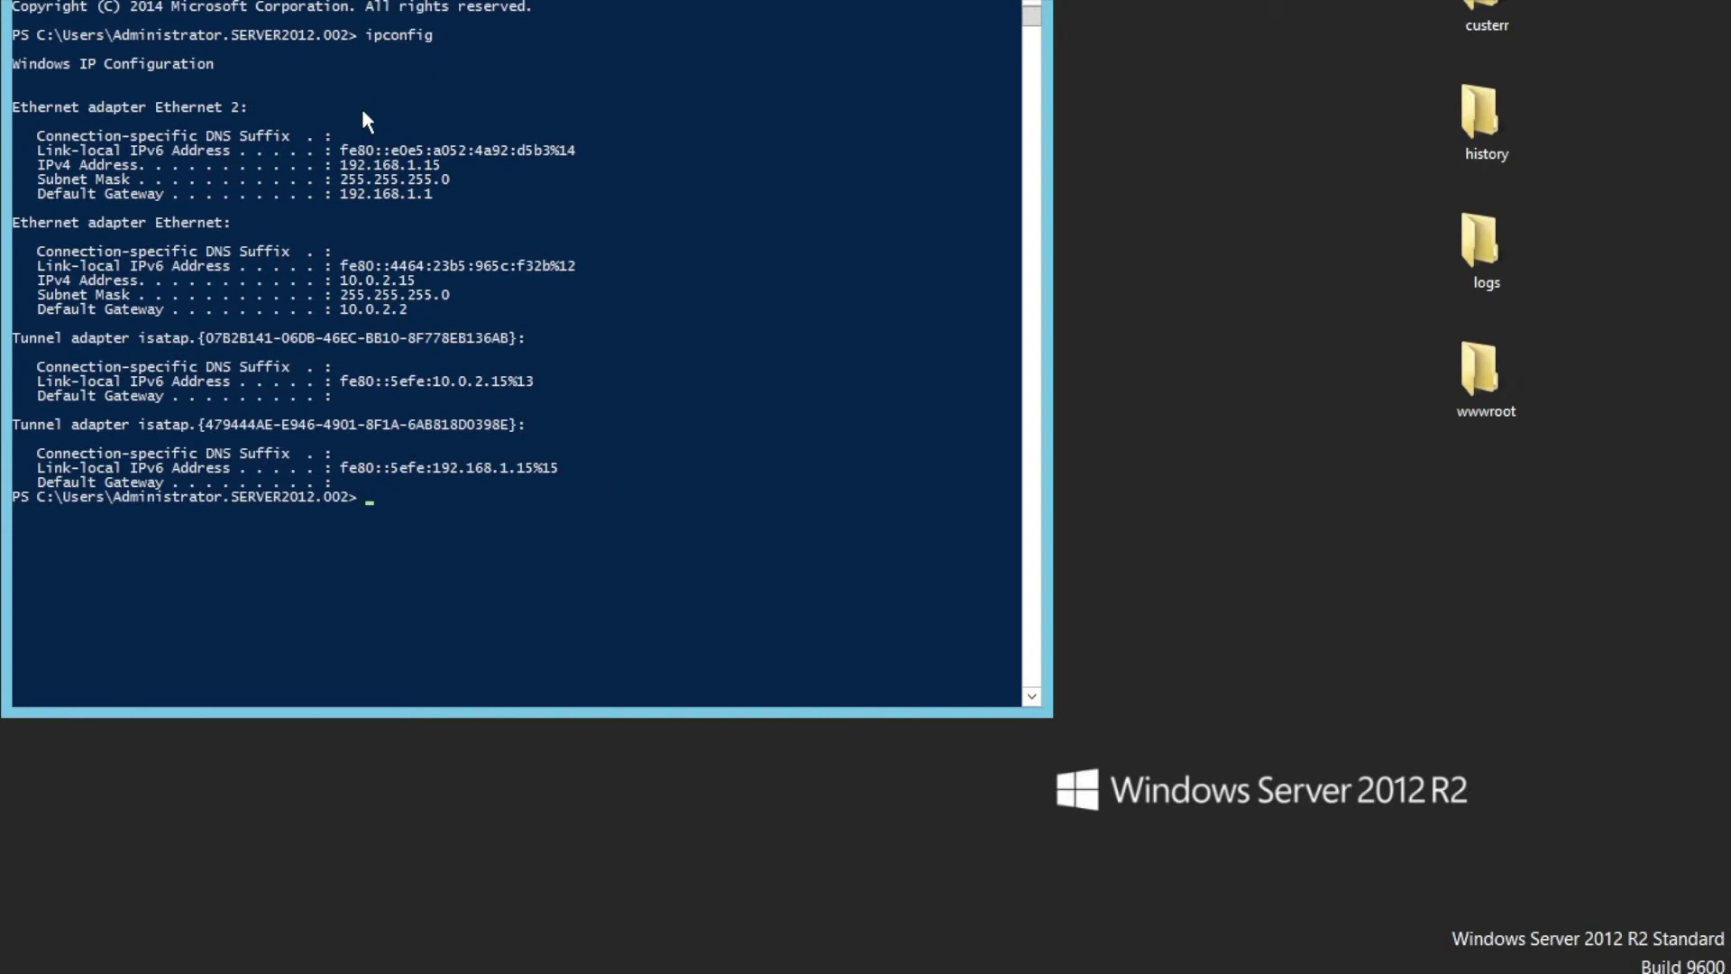
pyautogui.moveTo(247, 106); pyautogui.dragTo(93, 110)
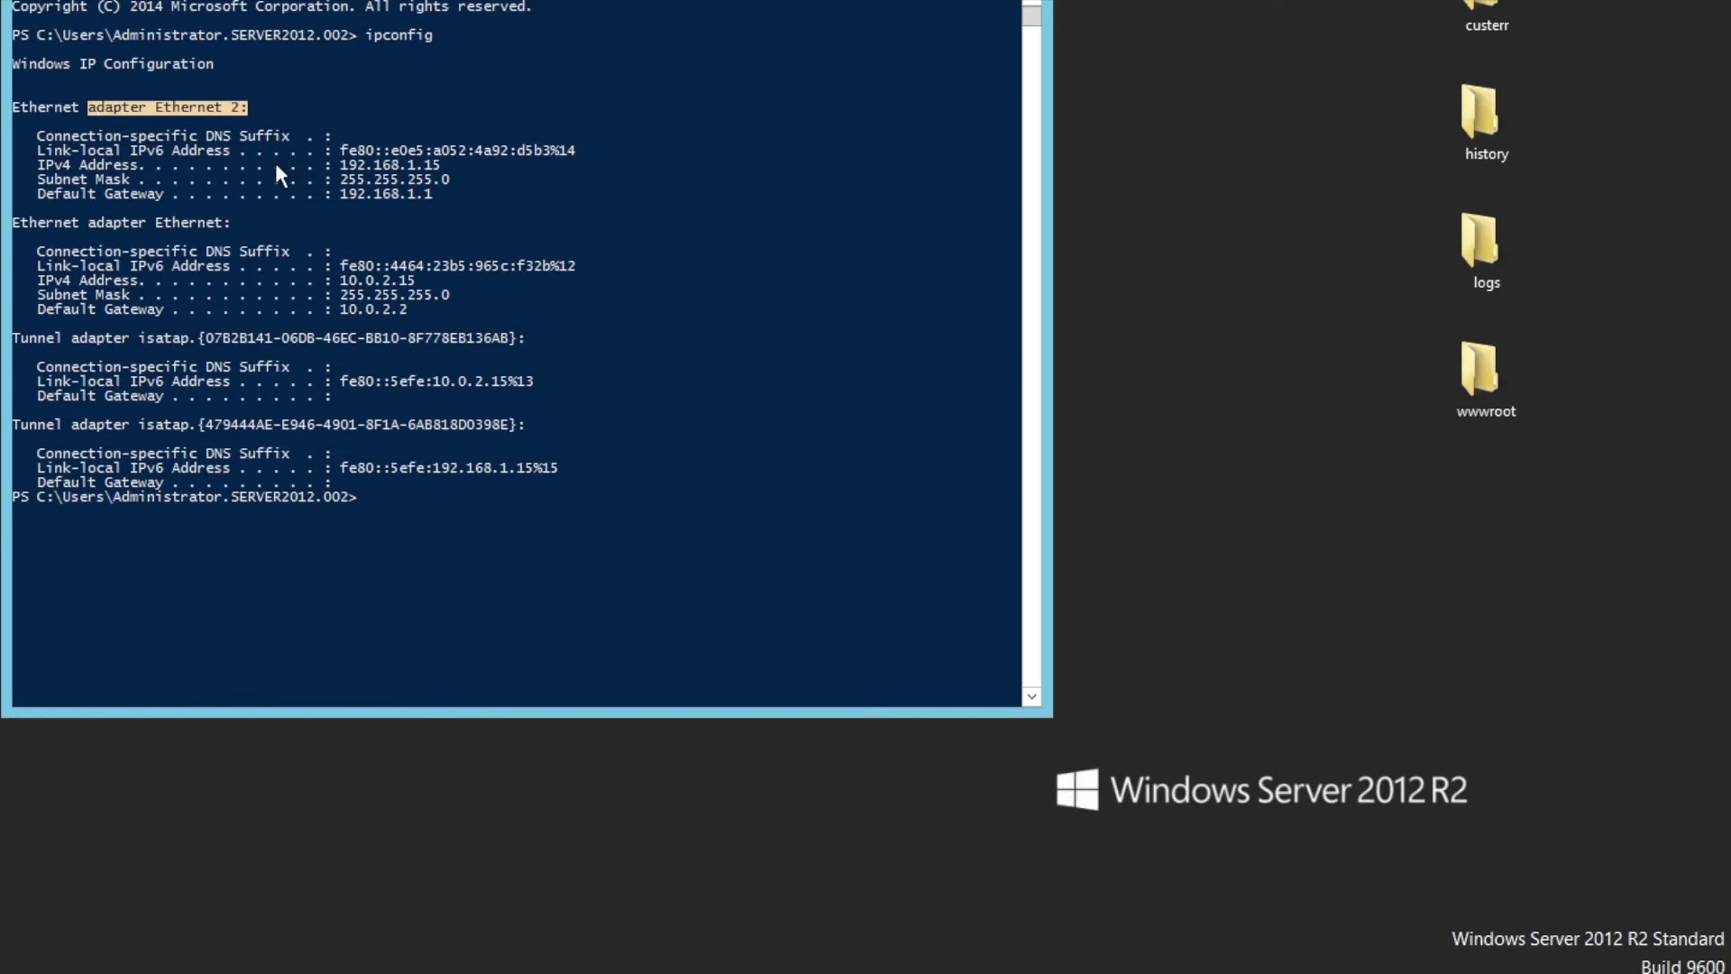
pyautogui.moveTo(446, 164); pyautogui.dragTo(340, 171)
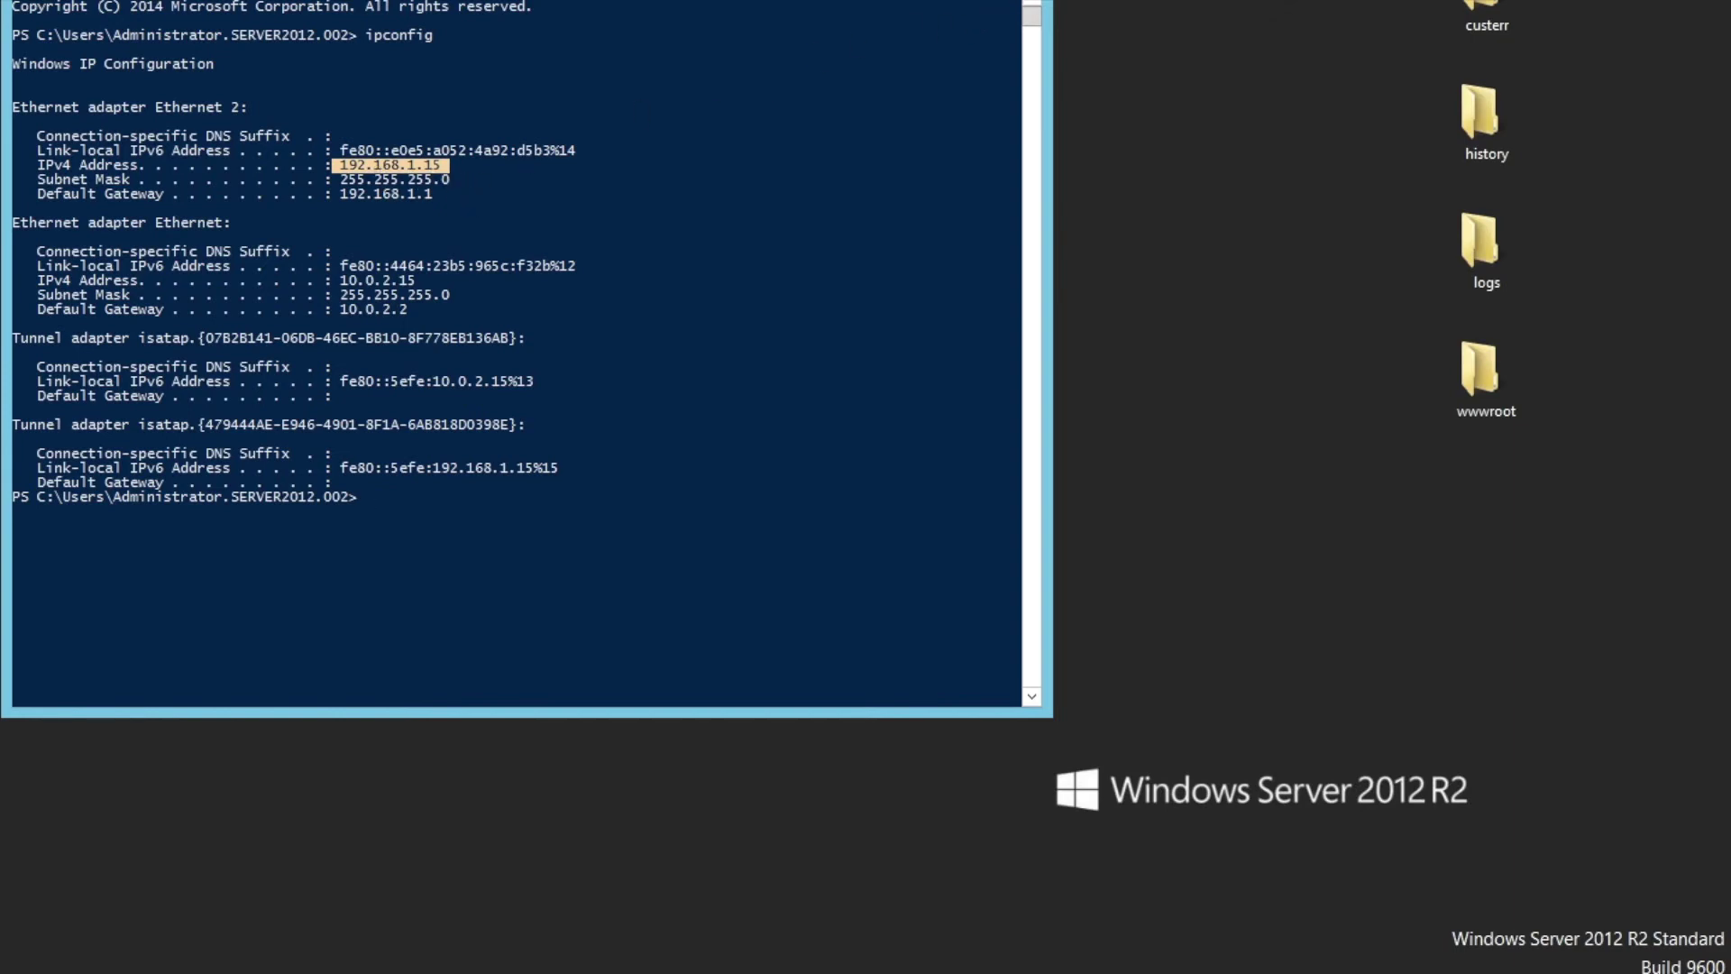
pyautogui.click(1021, 0)
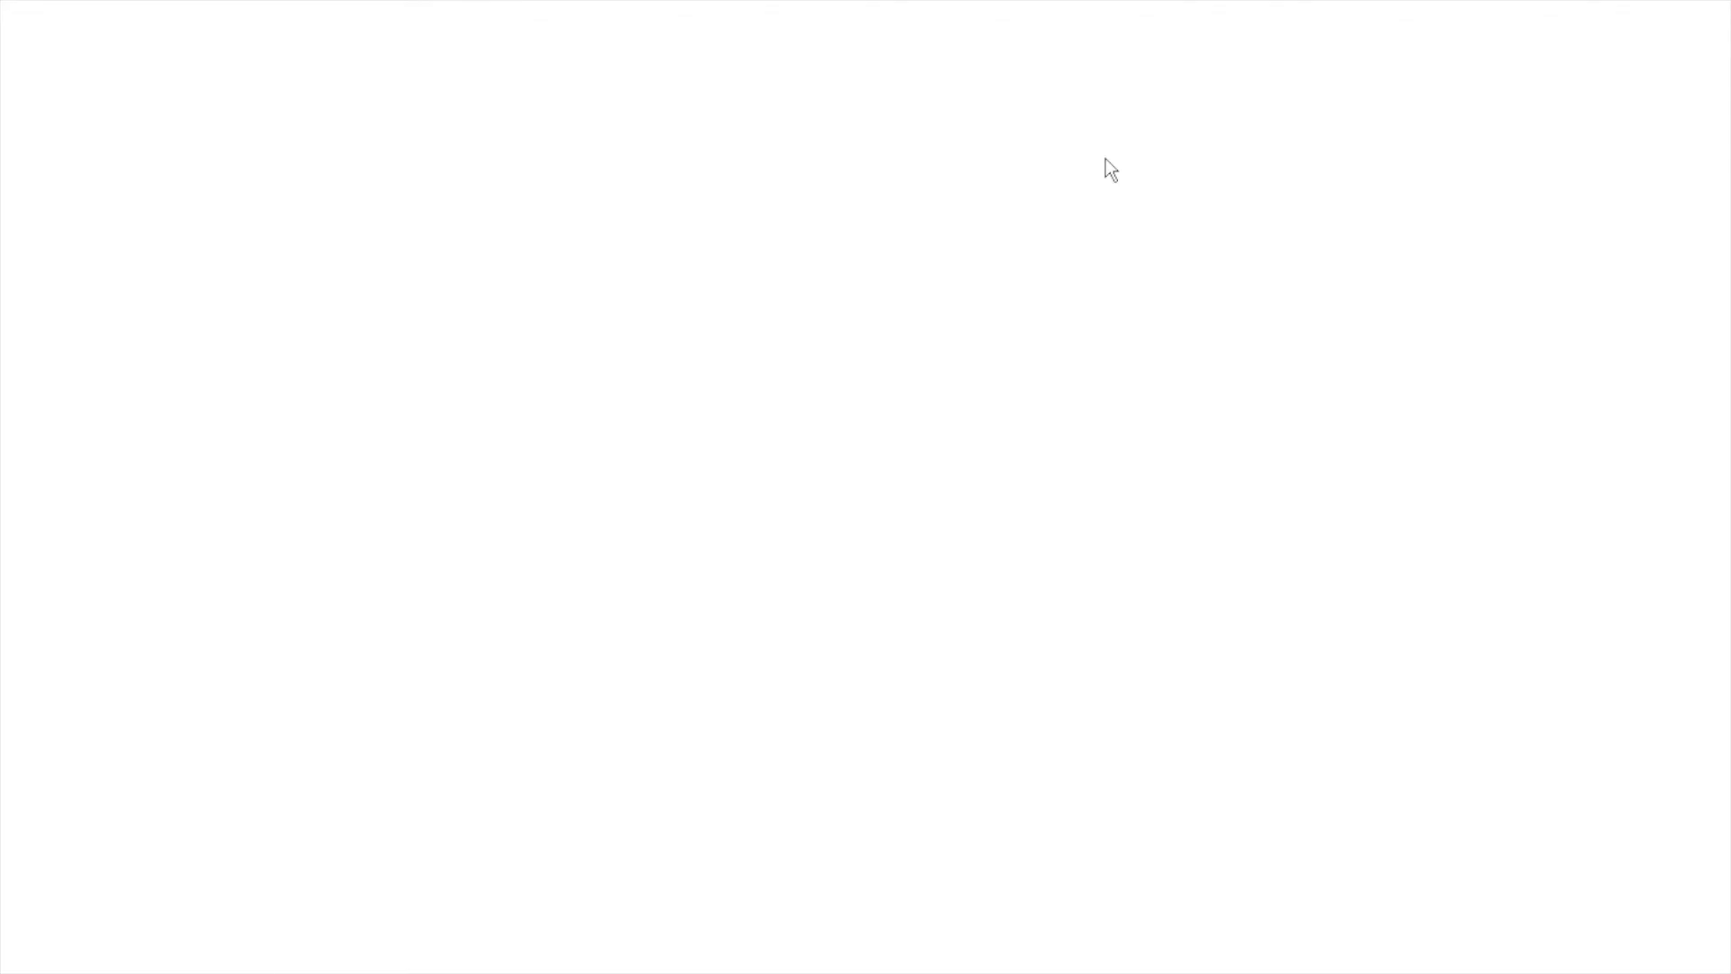
# Launch Internet Information Services (IIS) Manager from Server Manager's Tools menu.
pyautogui.click(1492, 9)
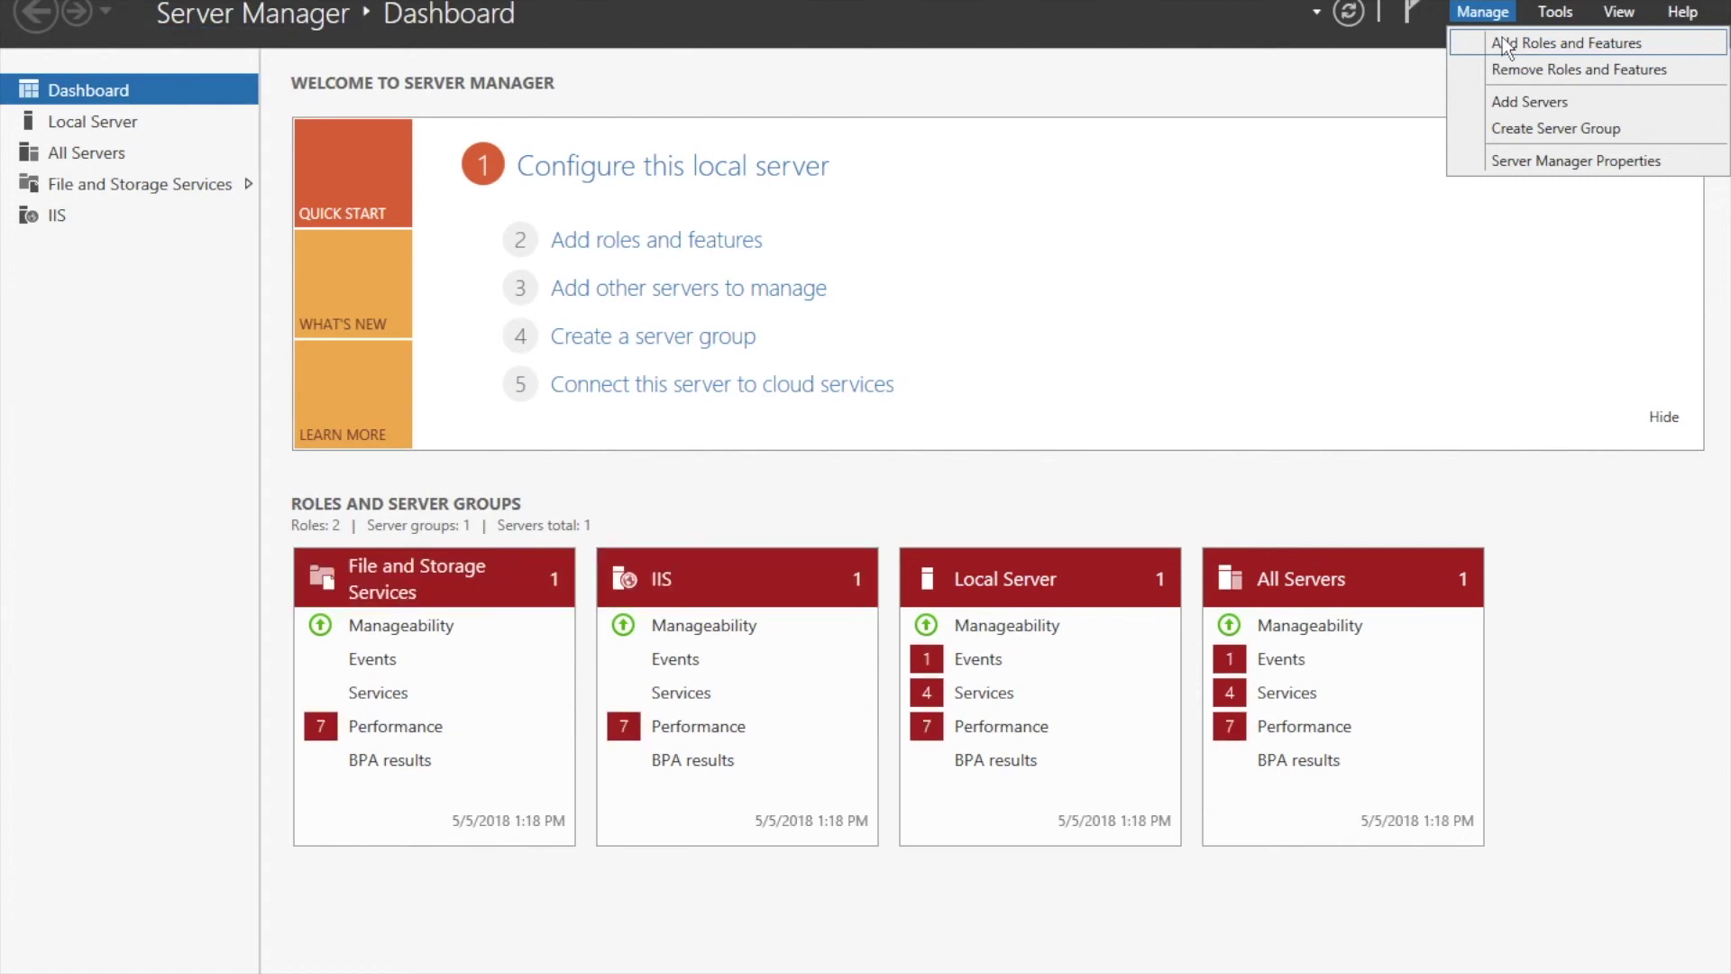
pyautogui.click(1356, 132)
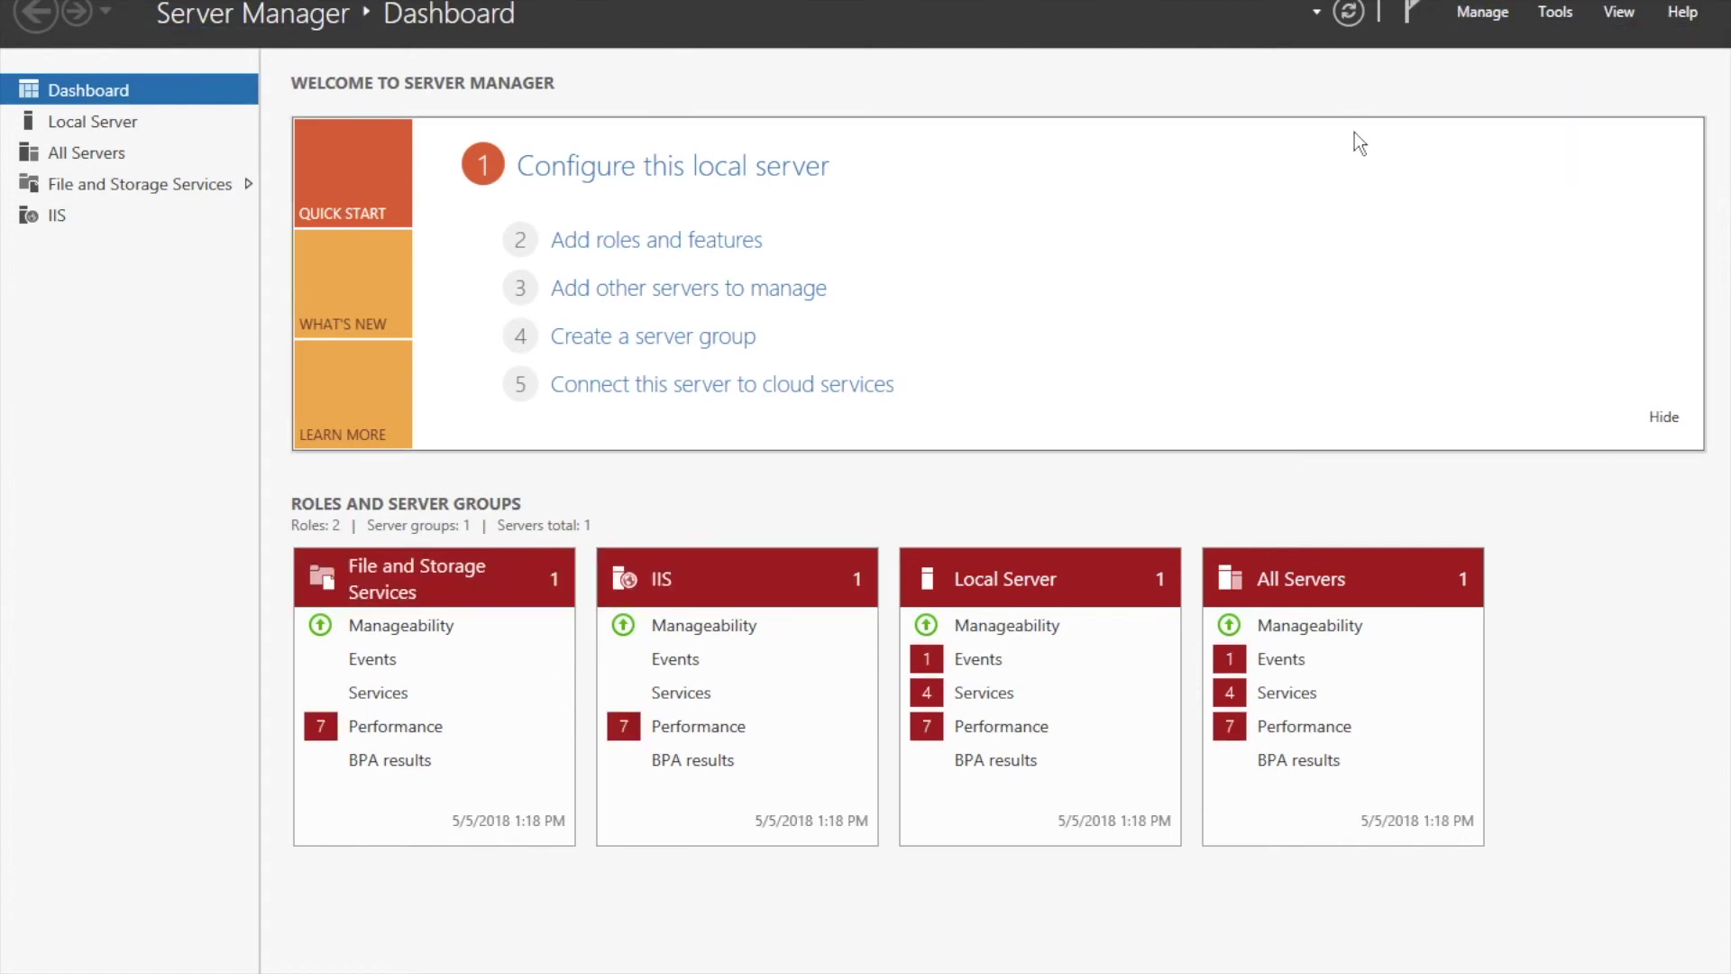
pyautogui.click(1555, 14)
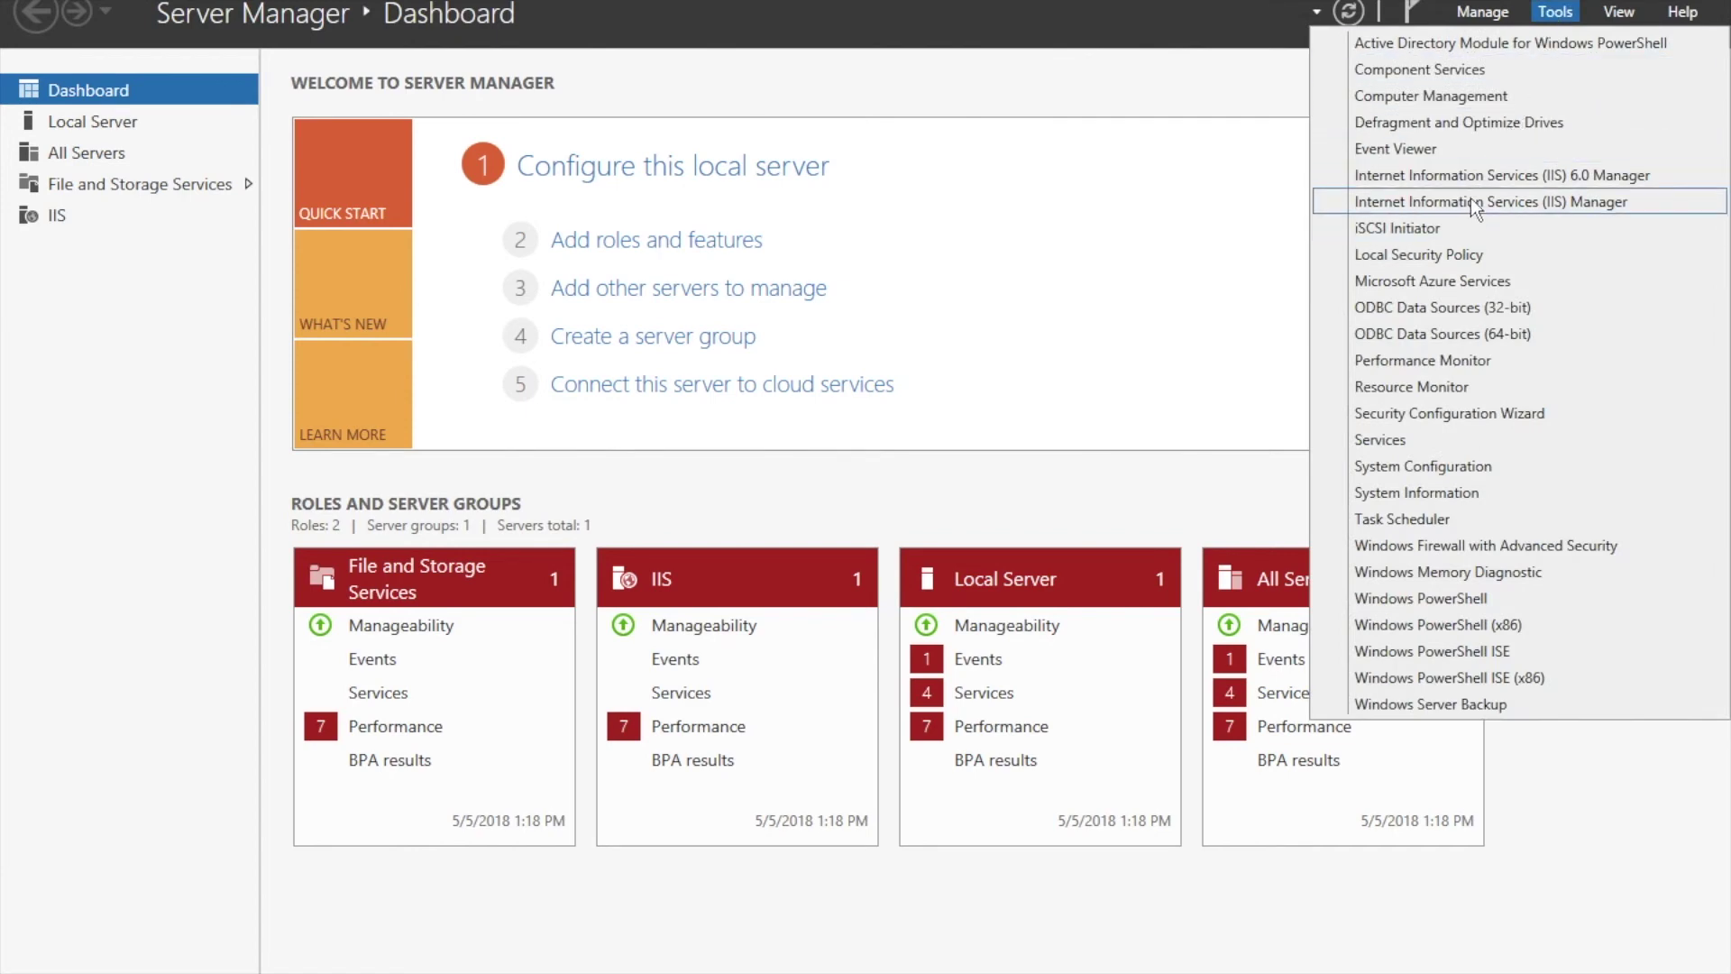
pyautogui.click(1475, 203)
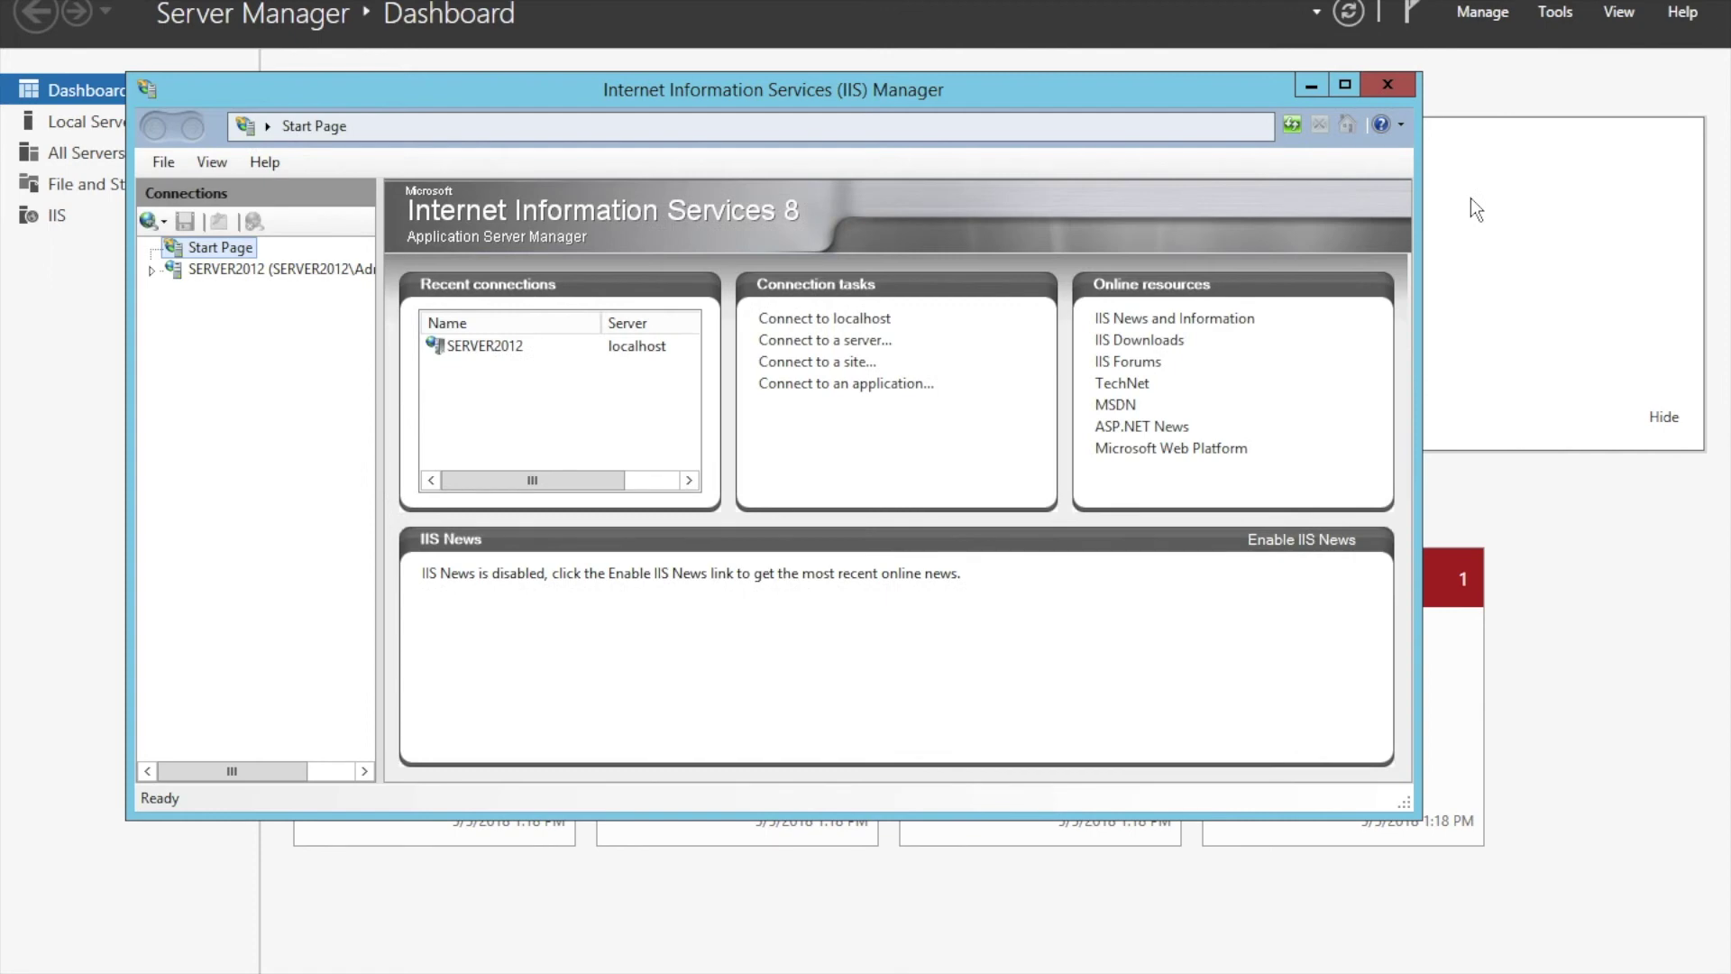
# Select SERVER2012, dismiss the Web Platform prompt for good, and expand Sites to Default Web Site.
pyautogui.click(153, 271)
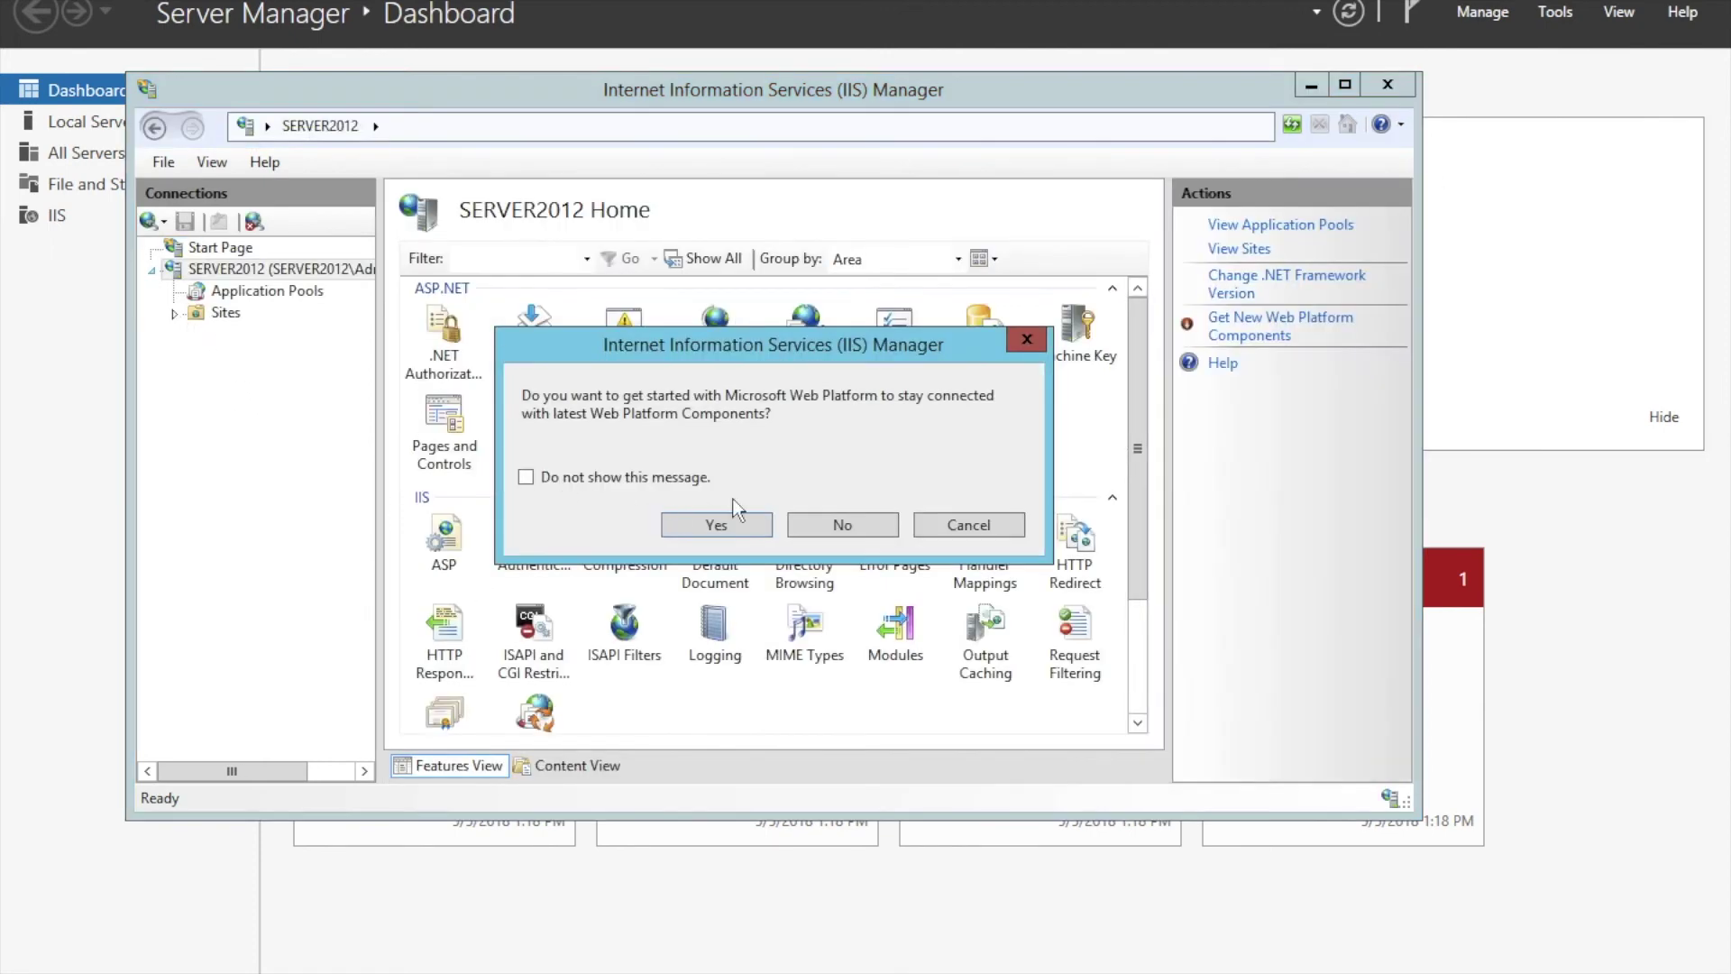
pyautogui.click(609, 479)
pyautogui.click(739, 524)
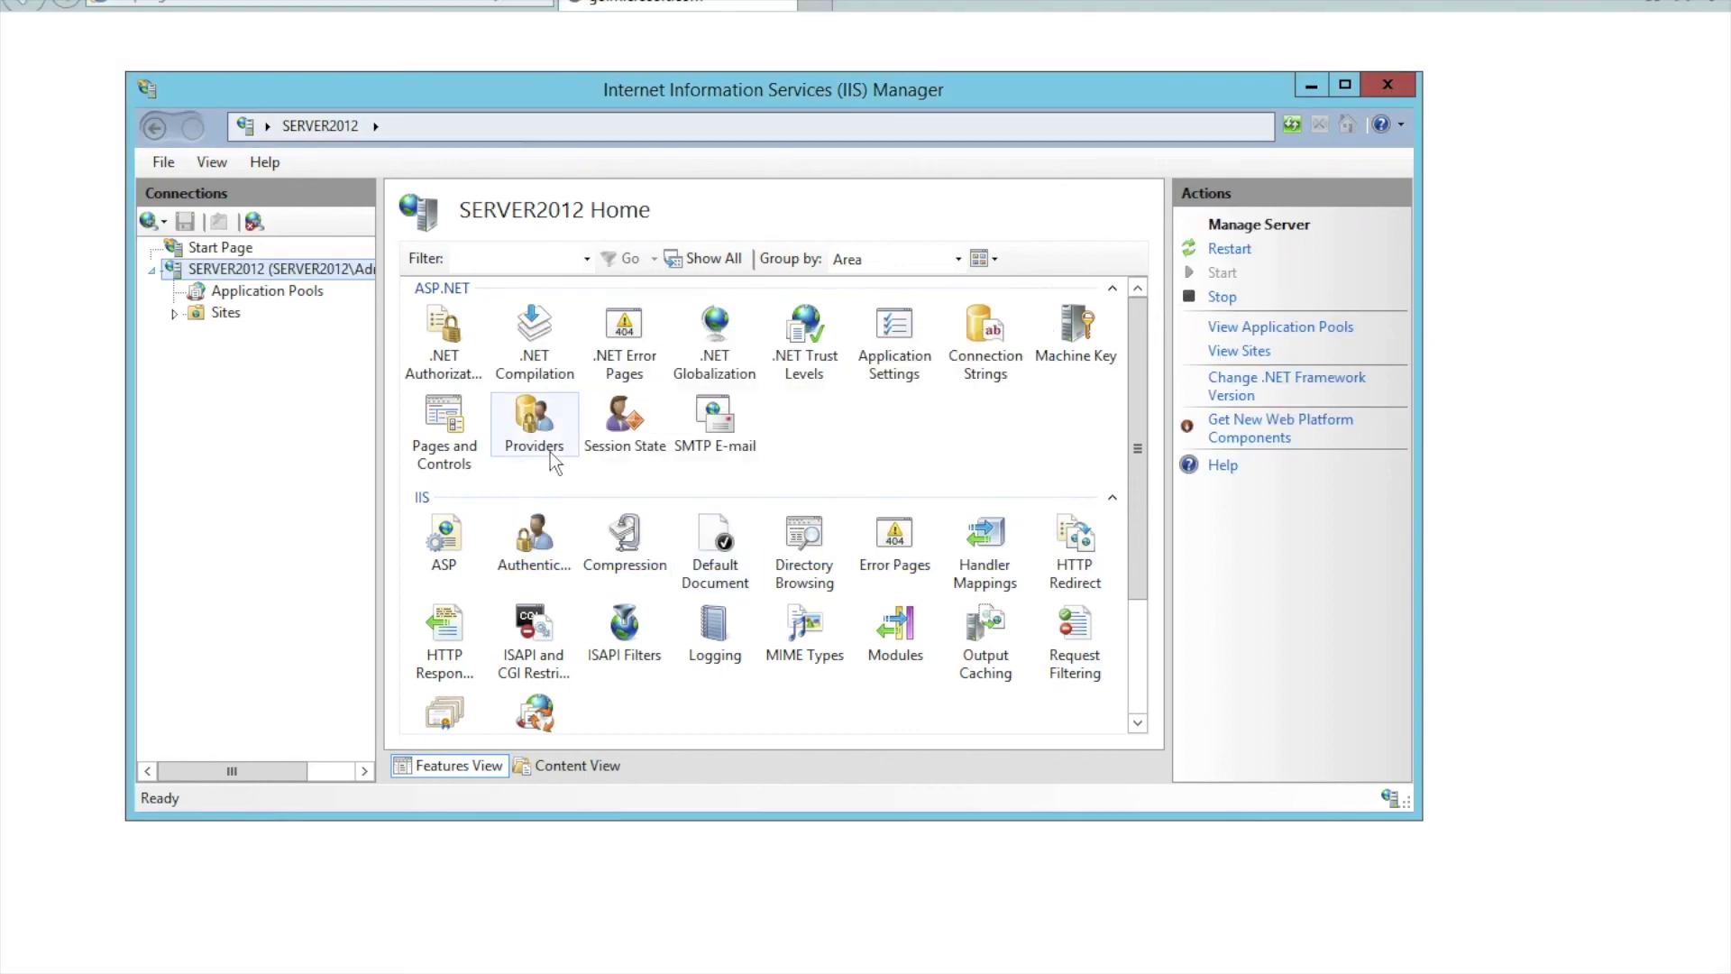
pyautogui.click(173, 316)
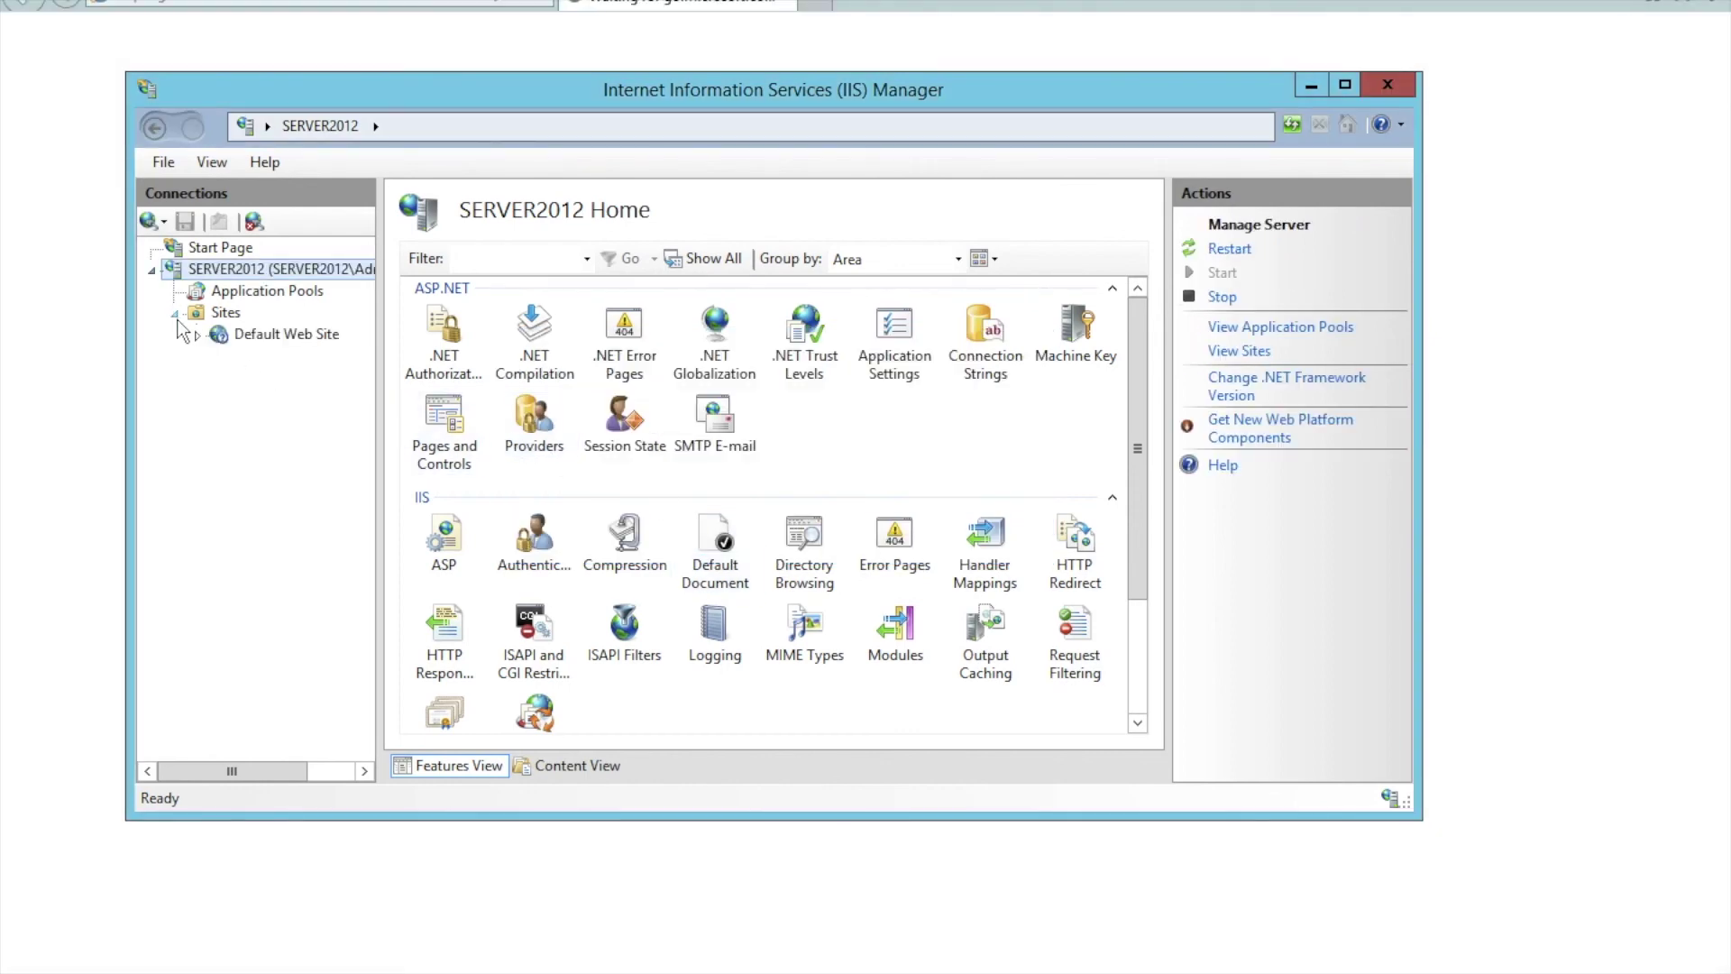
pyautogui.click(197, 337)
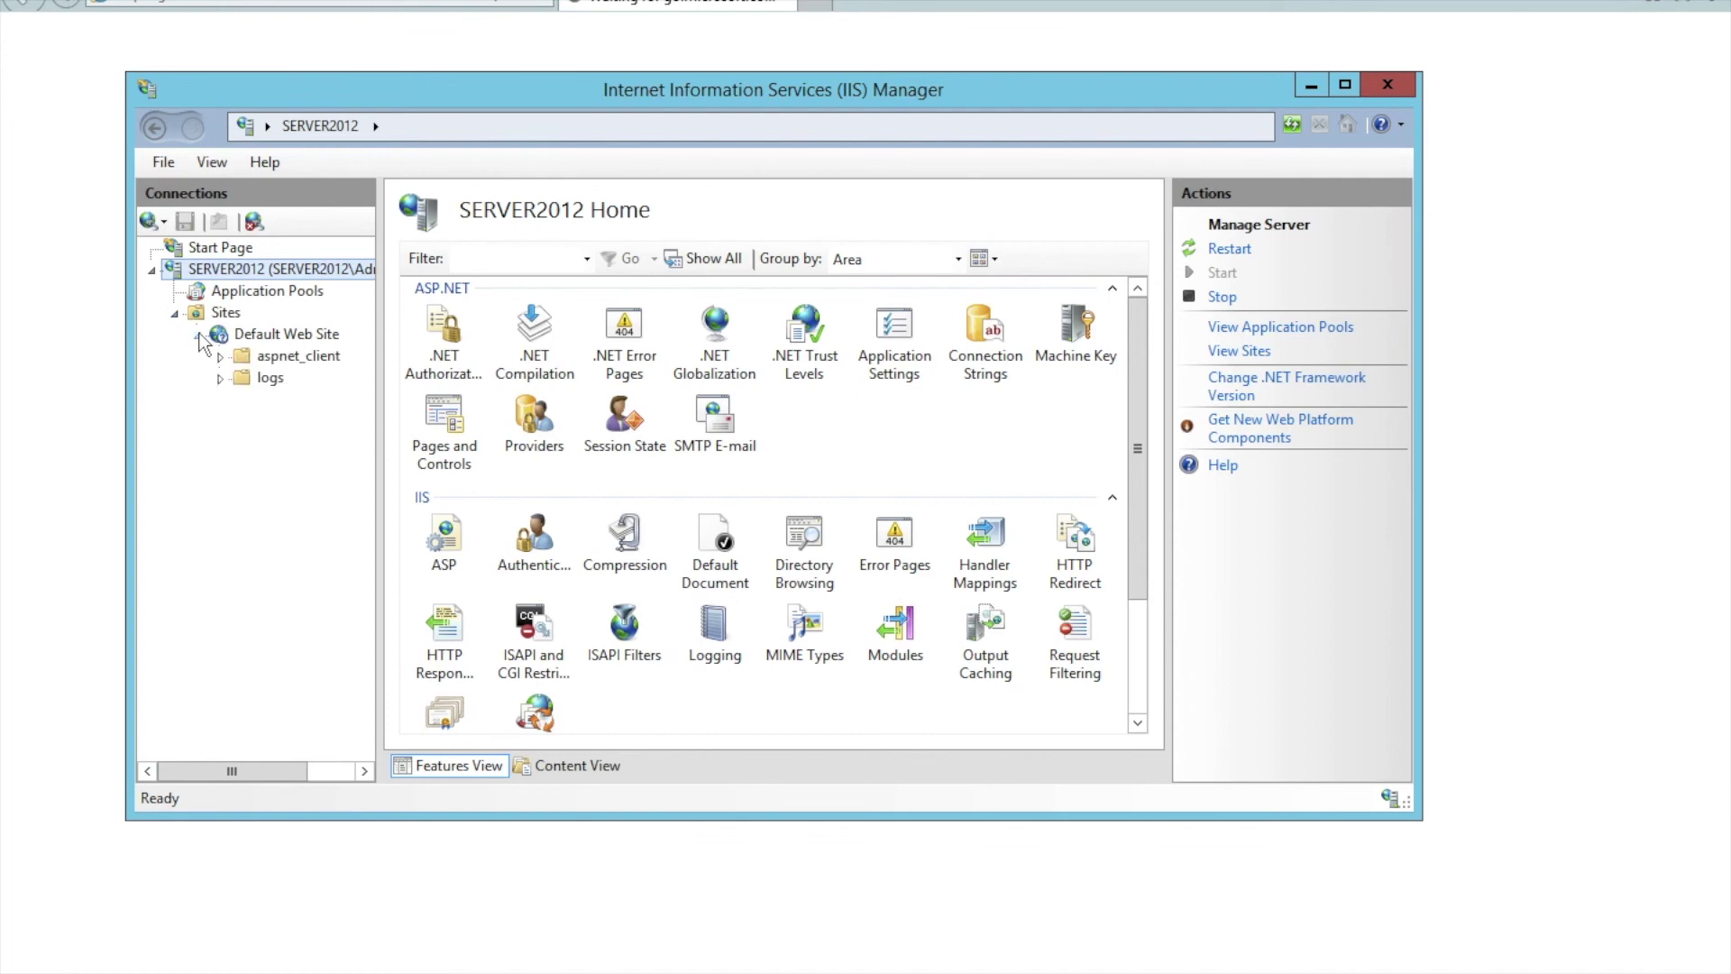
pyautogui.click(269, 341)
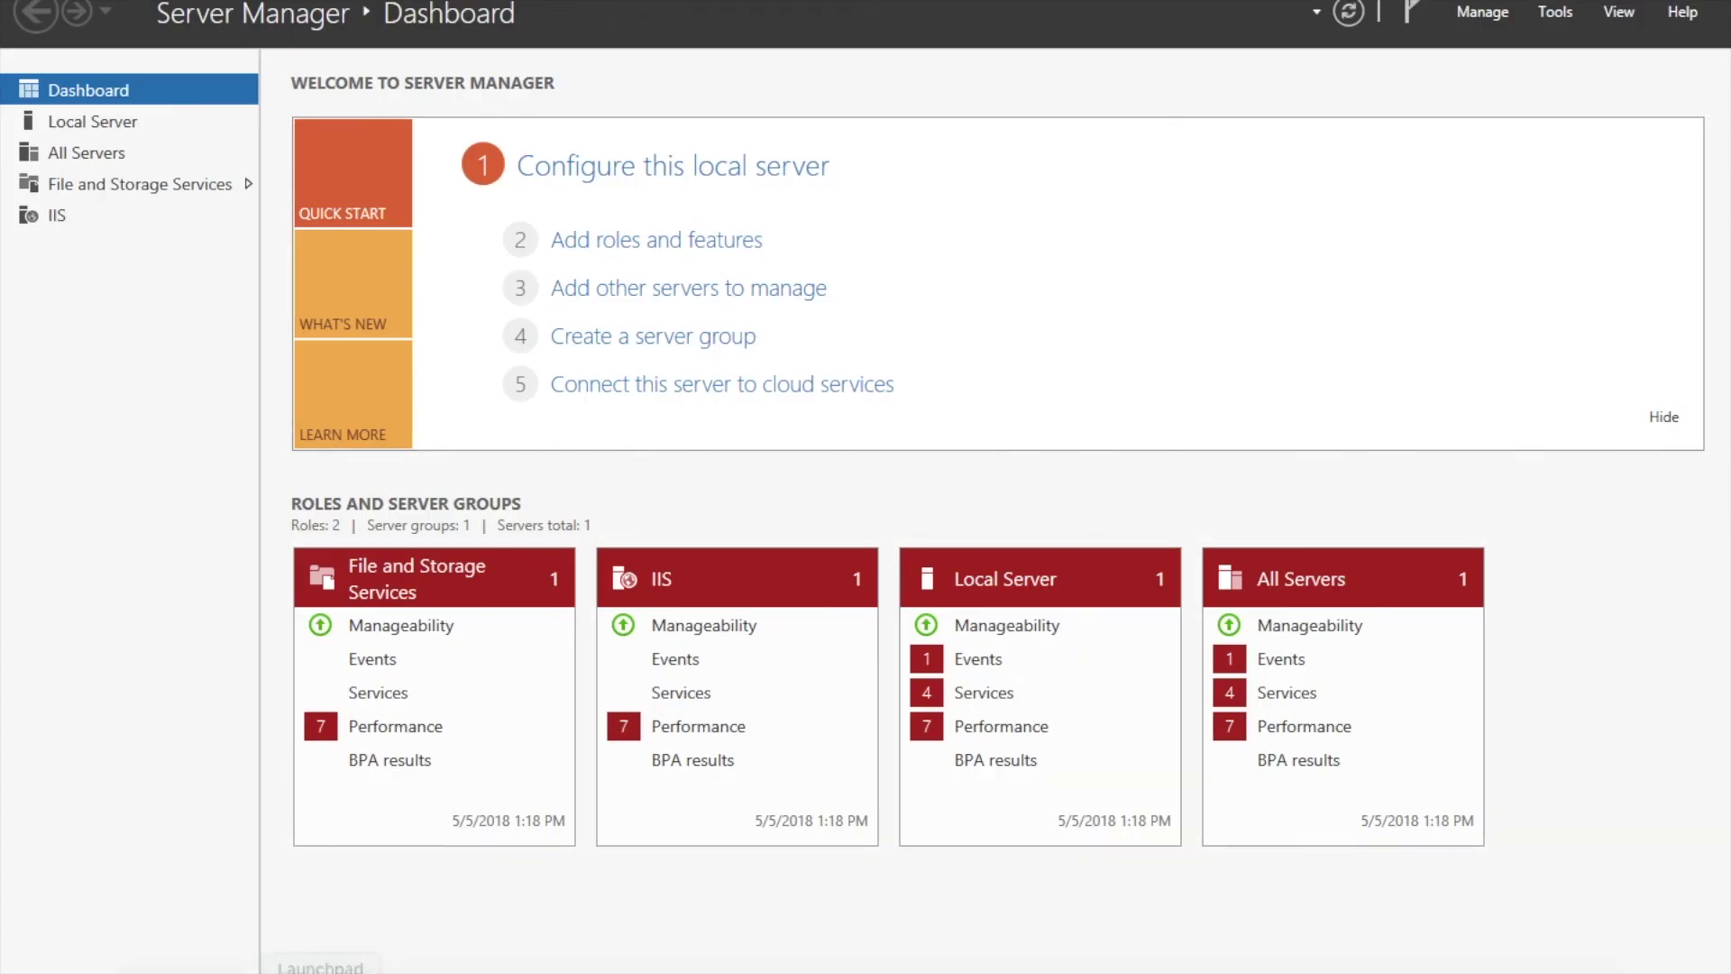
# Bring Safari to the front on the Mac and load 192.168.1.15 in the address bar.
pyautogui.rightClick(262, 966)
pyautogui.click(262, 969)
pyautogui.click(261, 969)
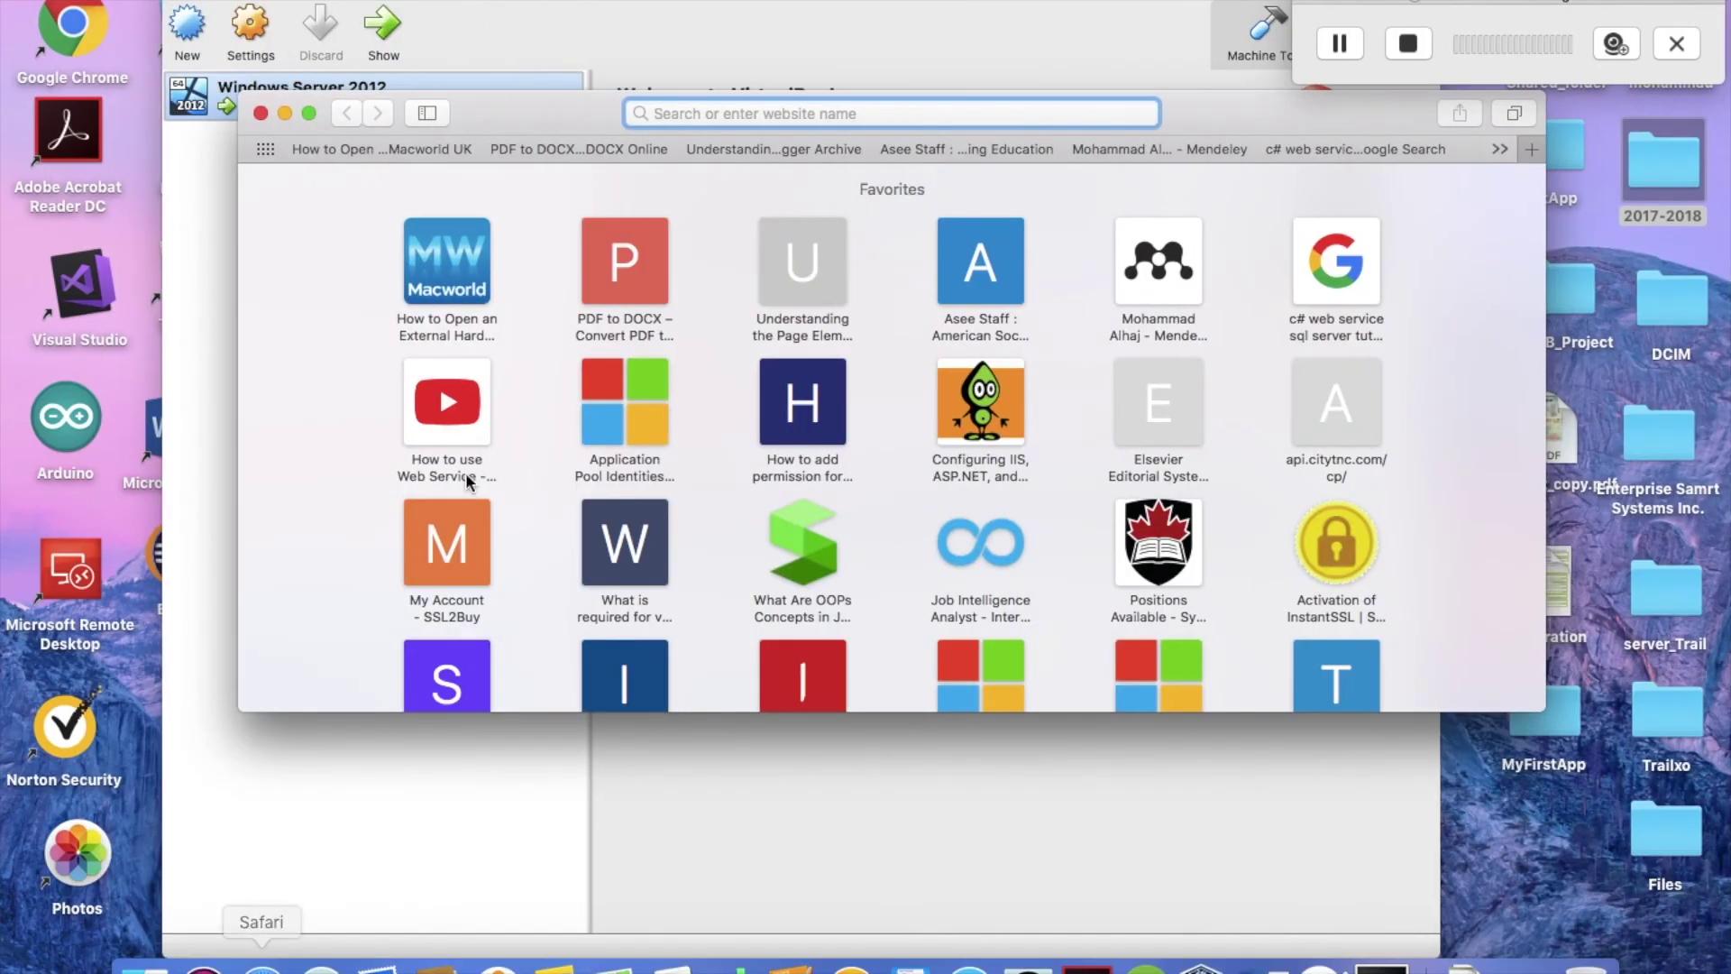
pyautogui.write('192,')
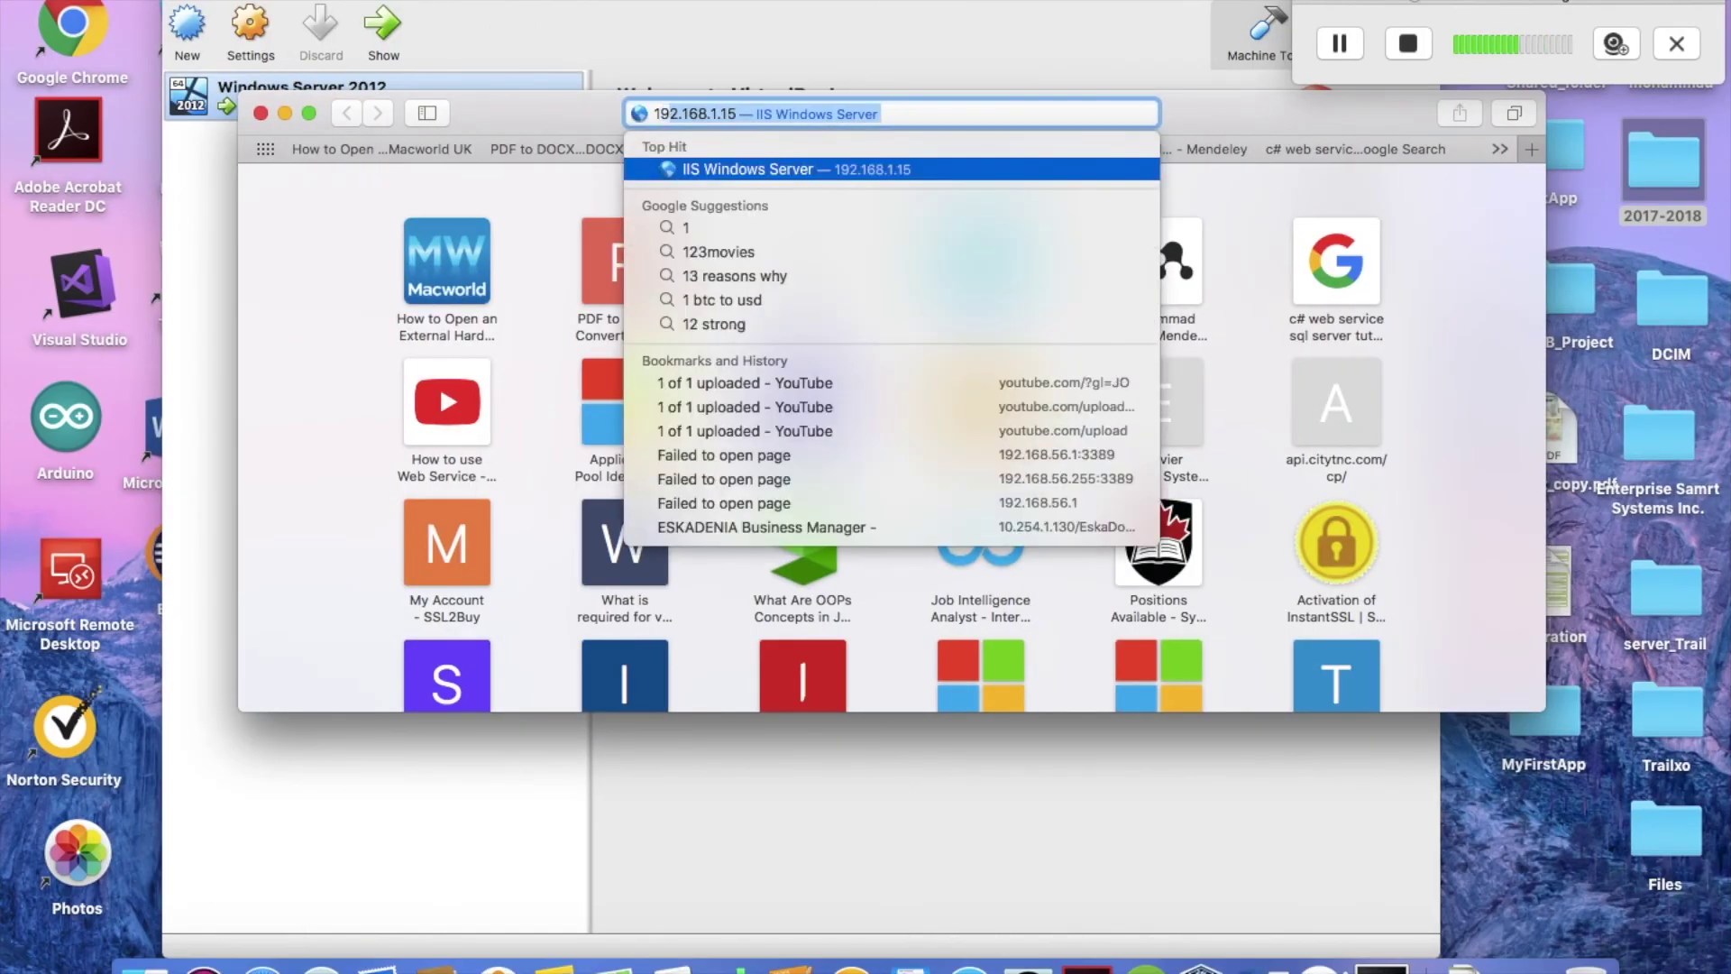
pyautogui.press('BackSpace')
pyautogui.write('.16')
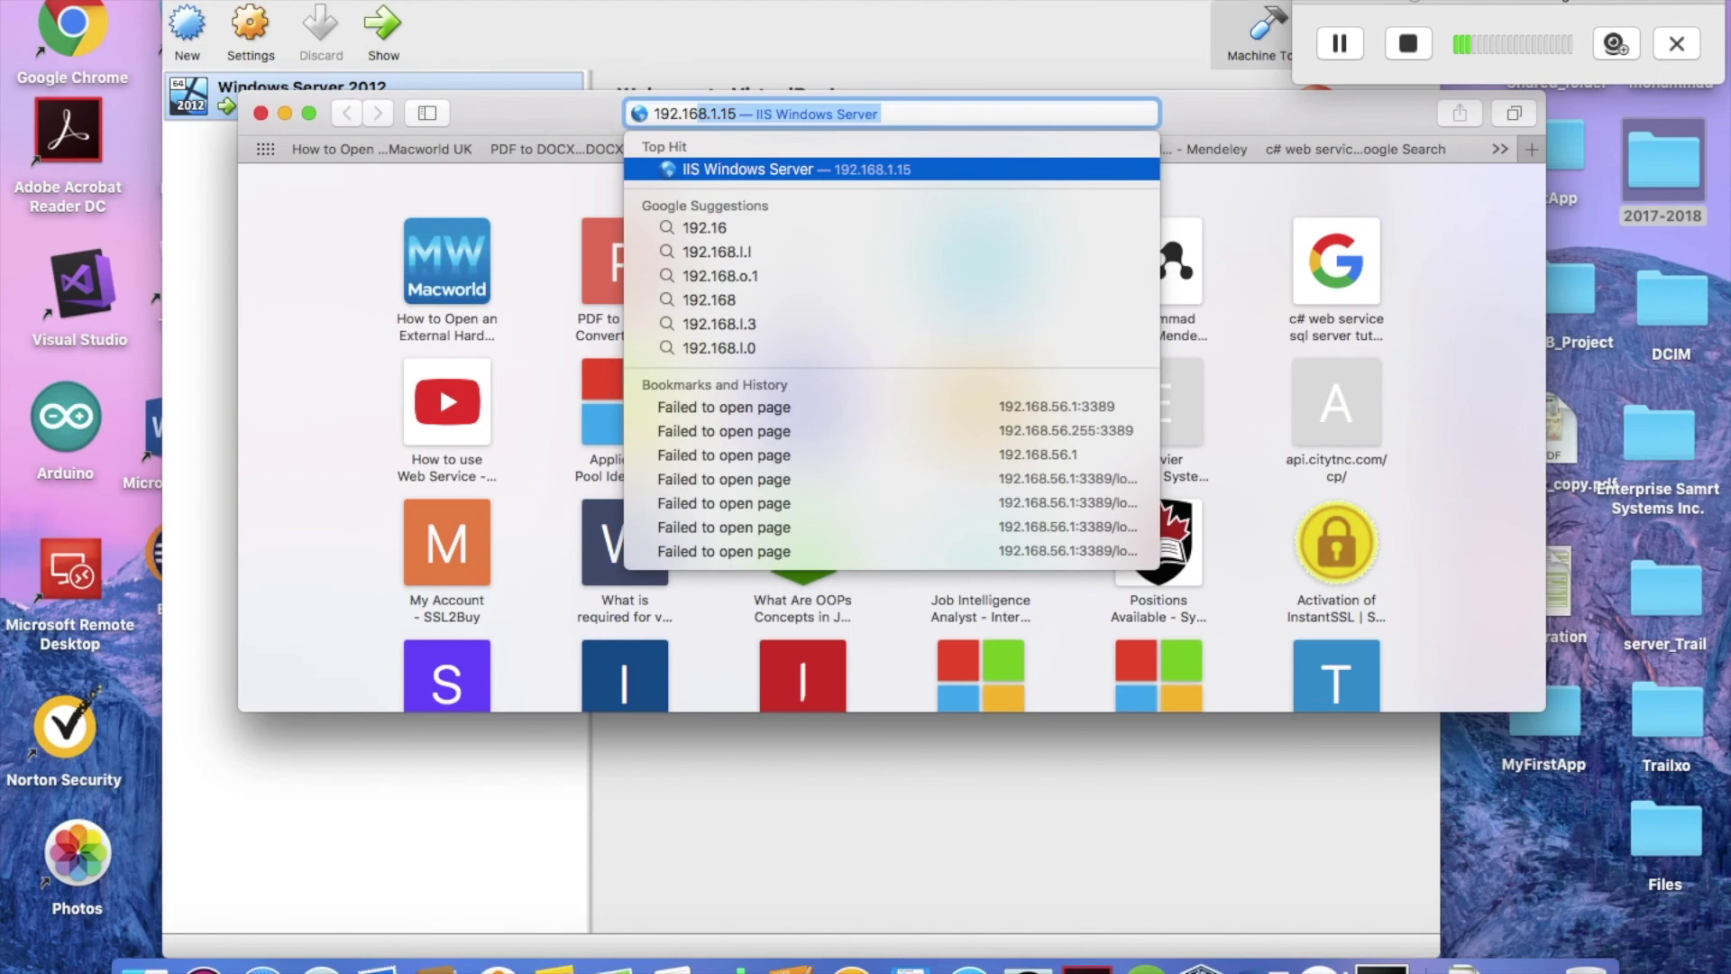
pyautogui.press('Return')
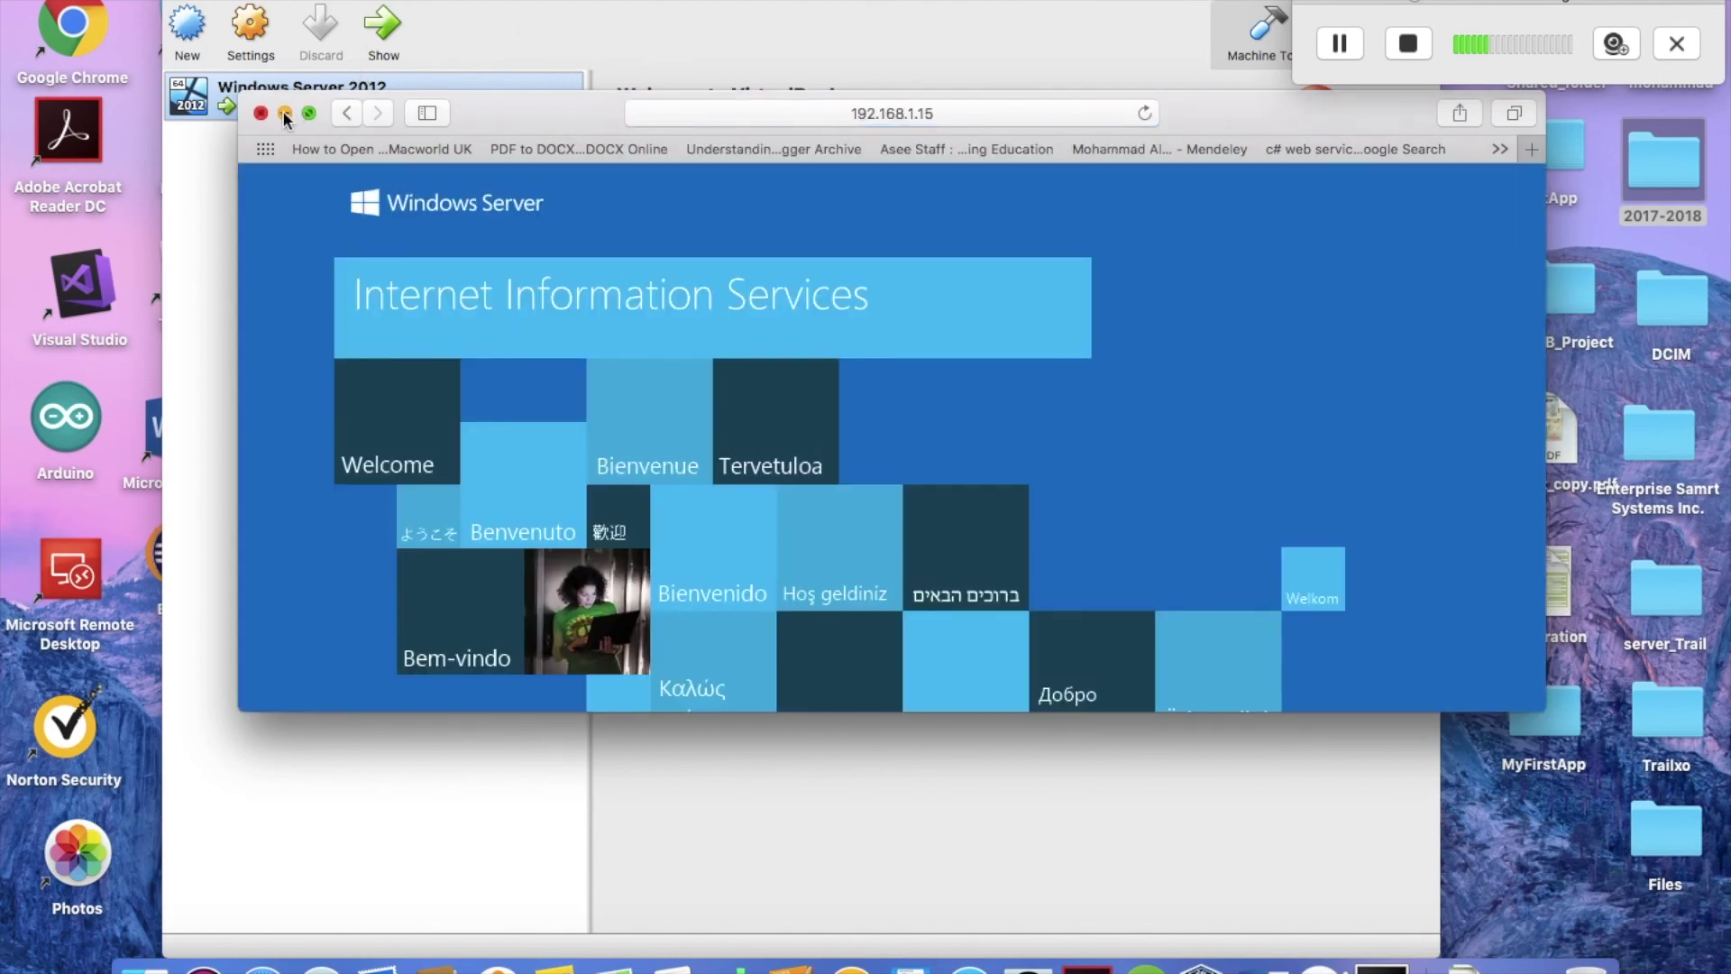